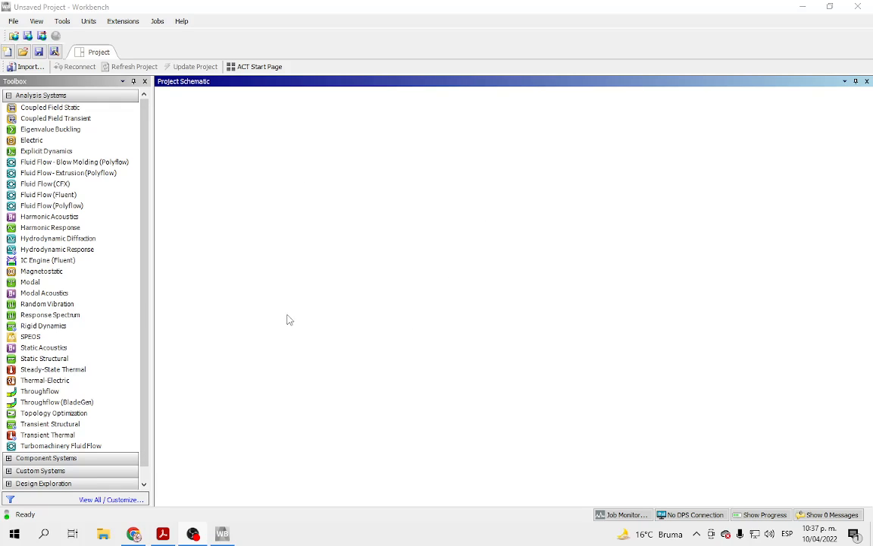
Check the bracket slide in Adobe Acrobat Reader, and add a Static Structural analysis system to the Workbench project
left_click(169, 535)
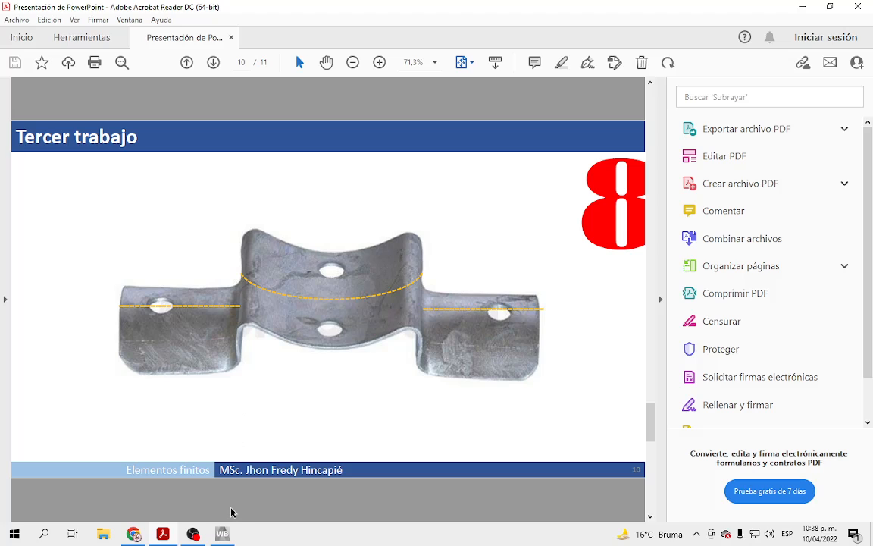
left_click(223, 535)
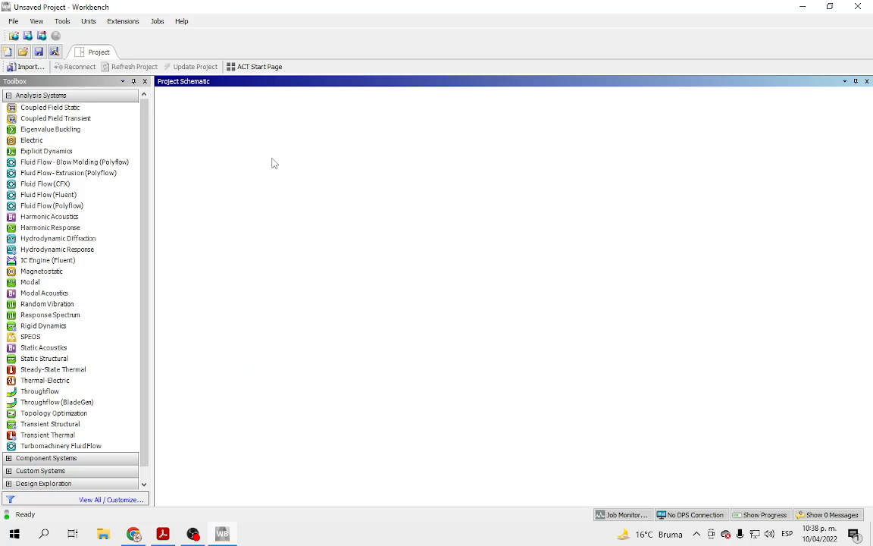
double_click(44, 360)
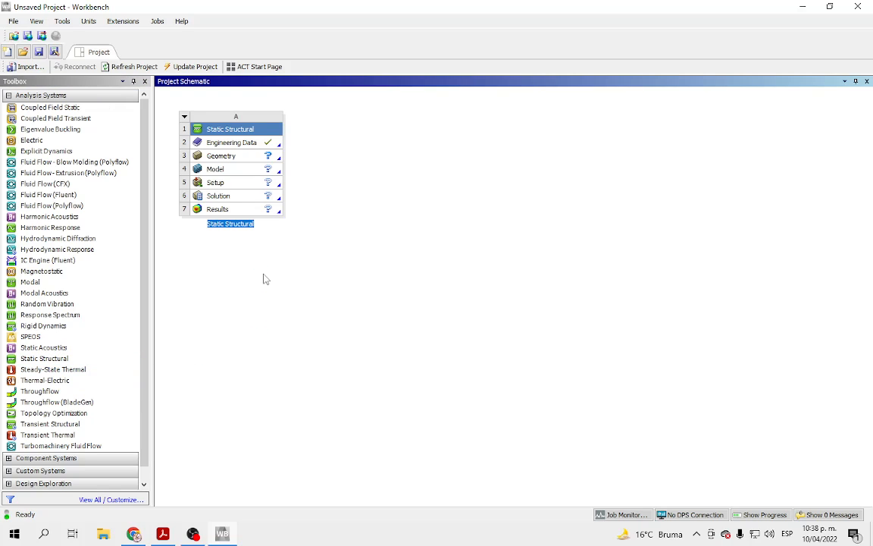
left_click(356, 166)
Add Structural Steel NL from the General Non-linear Materials library to the Static Structural system's Engineering Data, and close the material editor
double_click(224, 144)
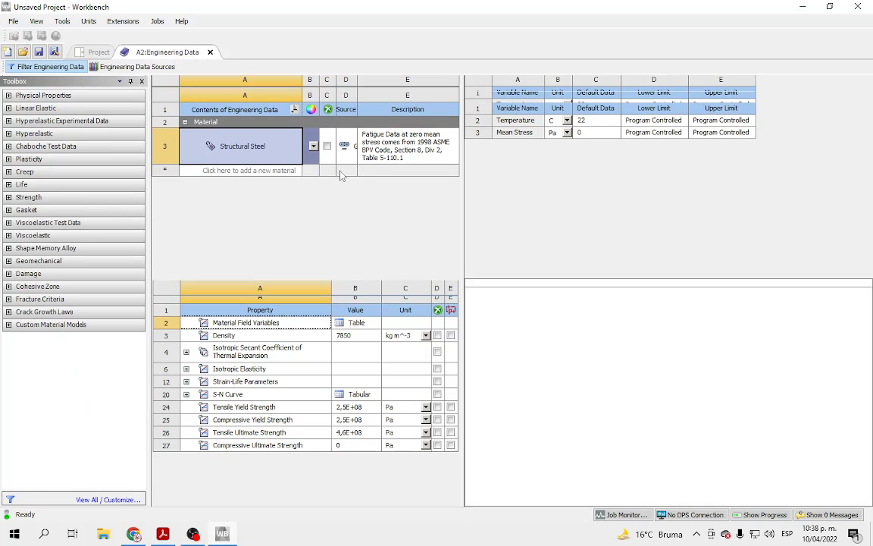
left_click_drag(462, 170, 494, 167)
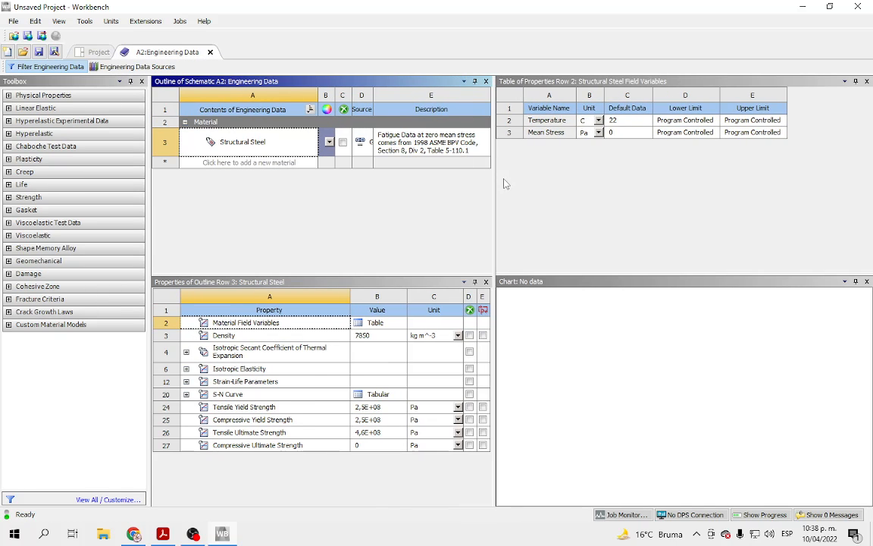
left_click(132, 67)
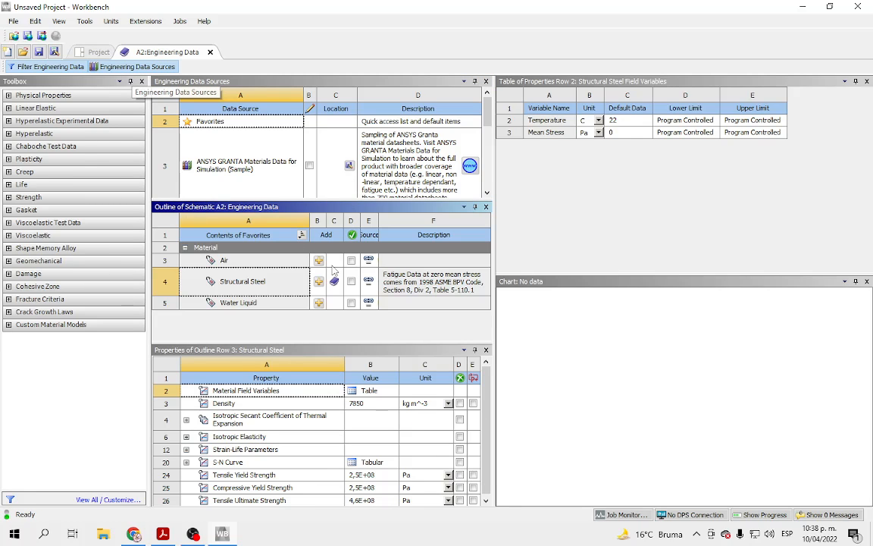
scroll(277, 162, "down", 3)
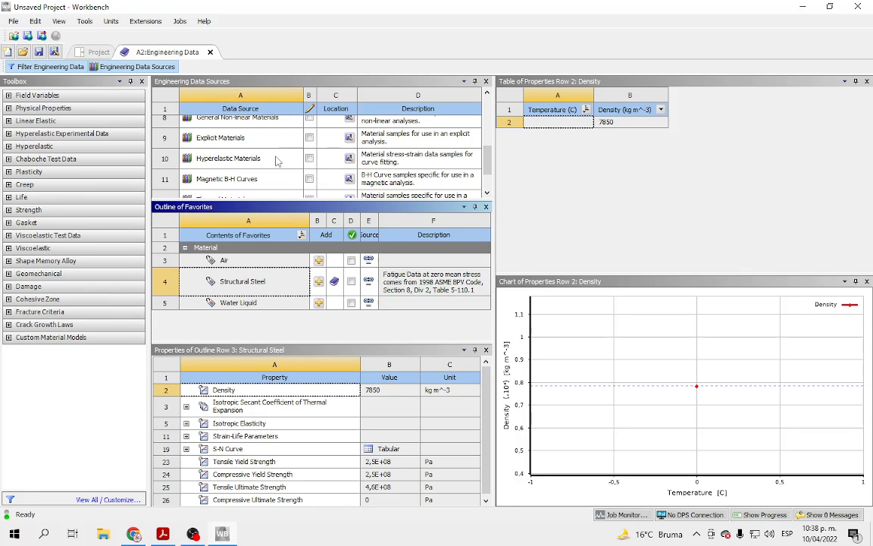
scroll(278, 162, "up", 1)
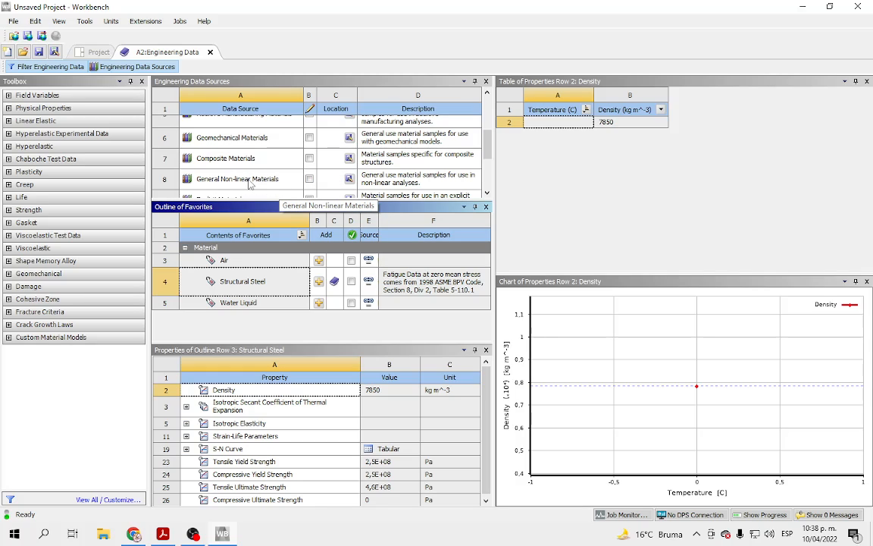
left_click(250, 181)
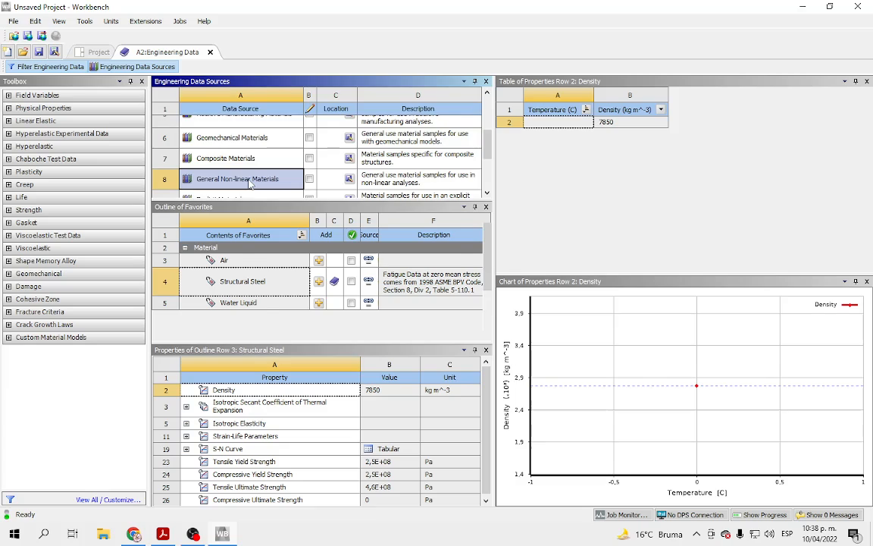
scroll(288, 288, "down", 3)
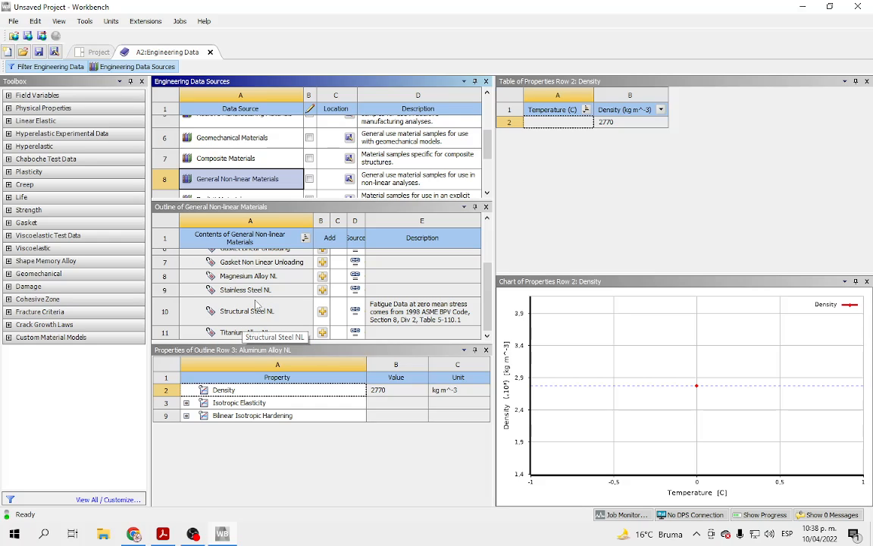
left_click(324, 315)
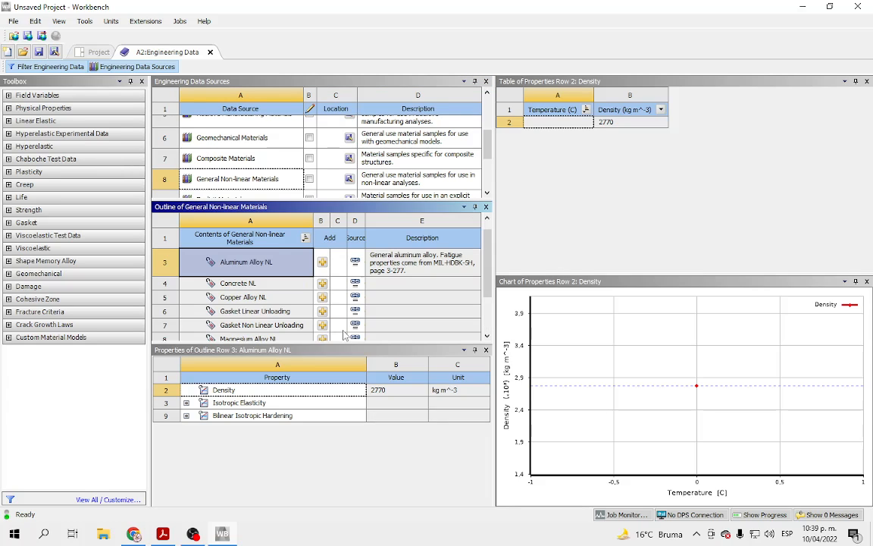
left_click(133, 67)
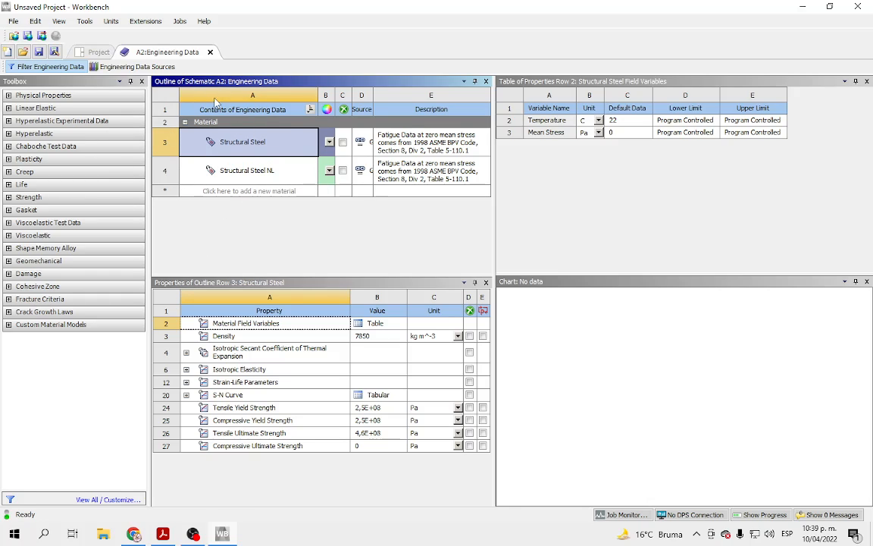
left_click(210, 52)
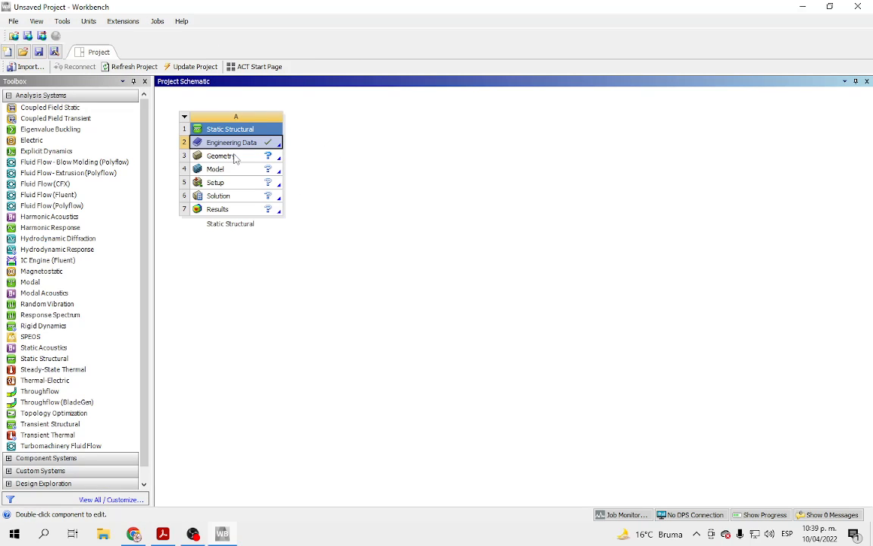
Create a new DesignModeler geometry for the Static Structural system
left_click(232, 156)
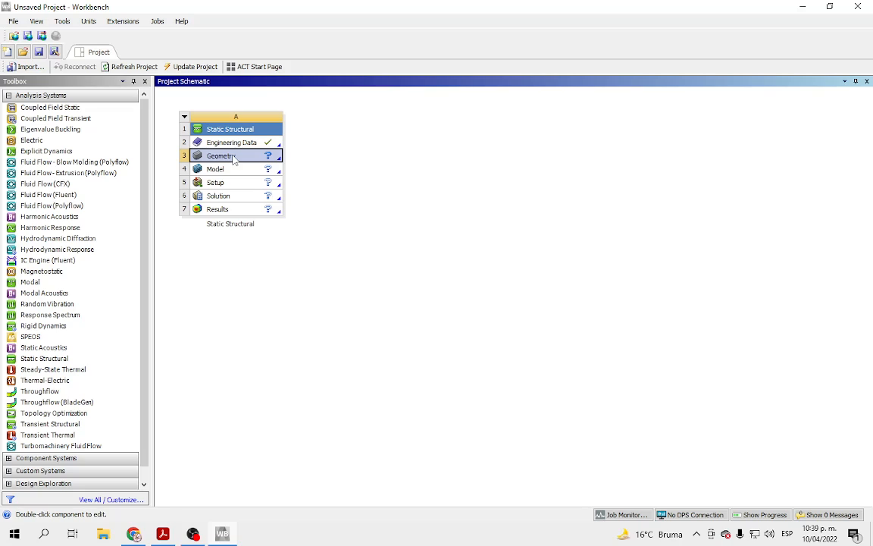
right_click(234, 157)
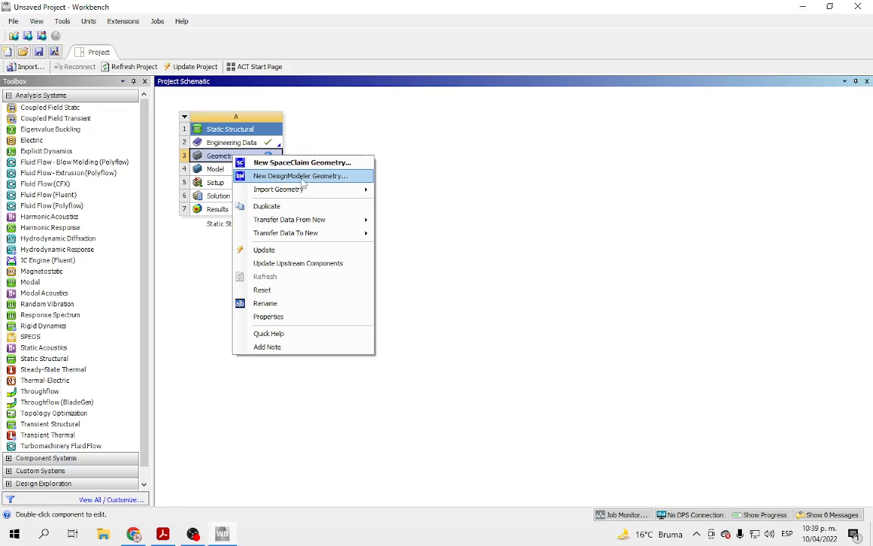
left_click(274, 177)
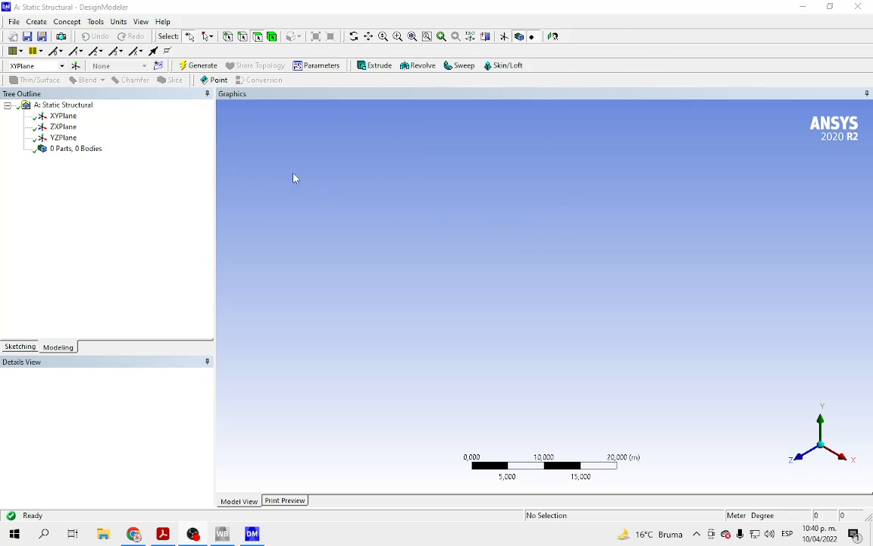
Import the external geometry file Deep drawing.igs and generate the imported bodies
left_click(16, 22)
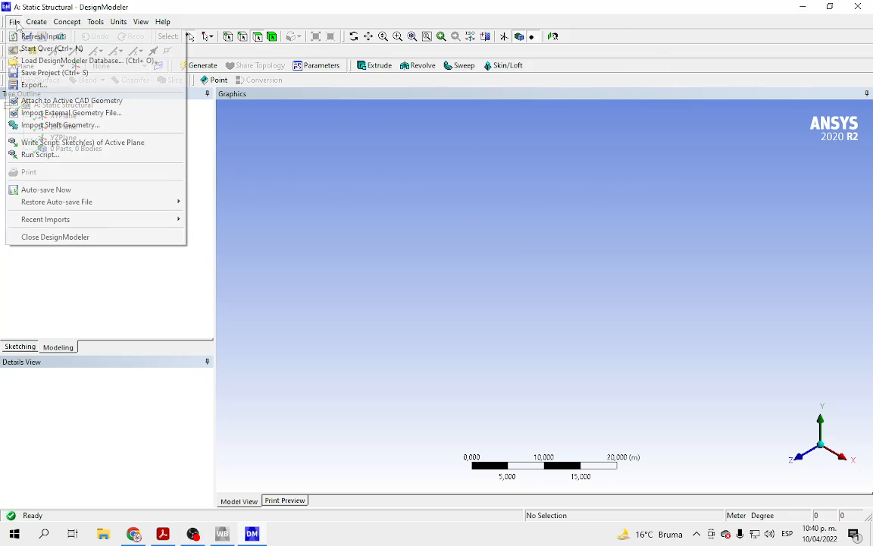
left_click(75, 114)
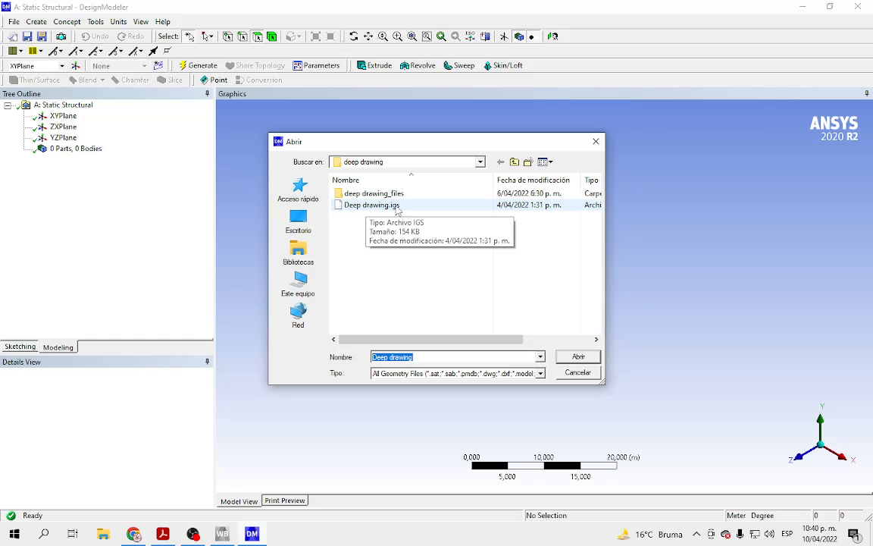
left_click(355, 205)
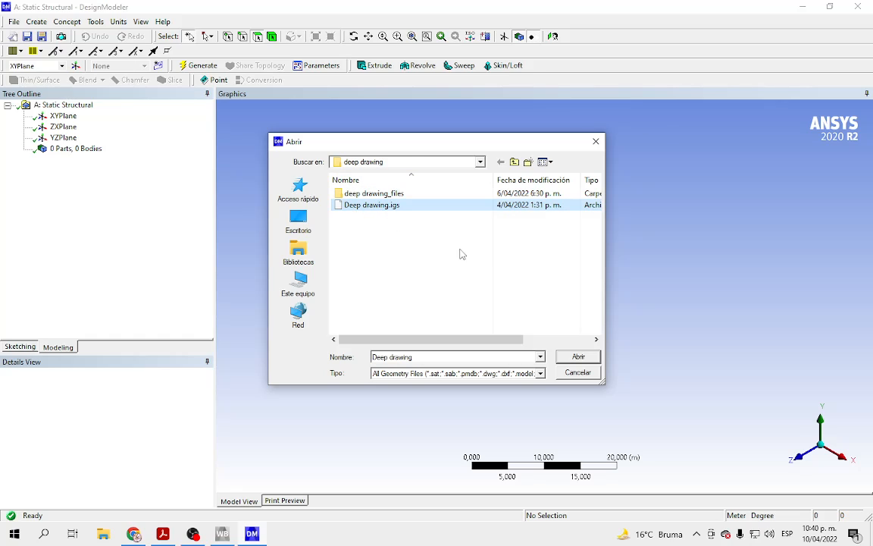
left_click(578, 357)
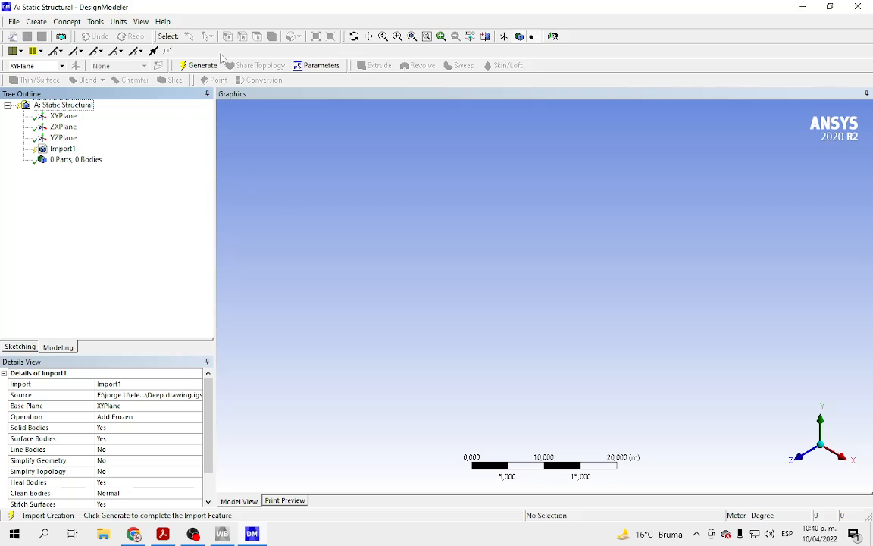
left_click(198, 65)
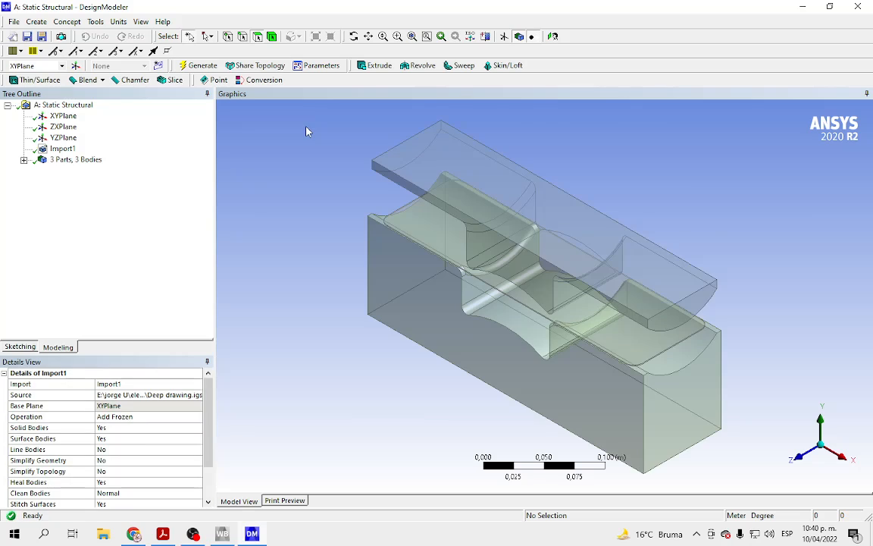
middle_click_drag(700, 238, 631, 194)
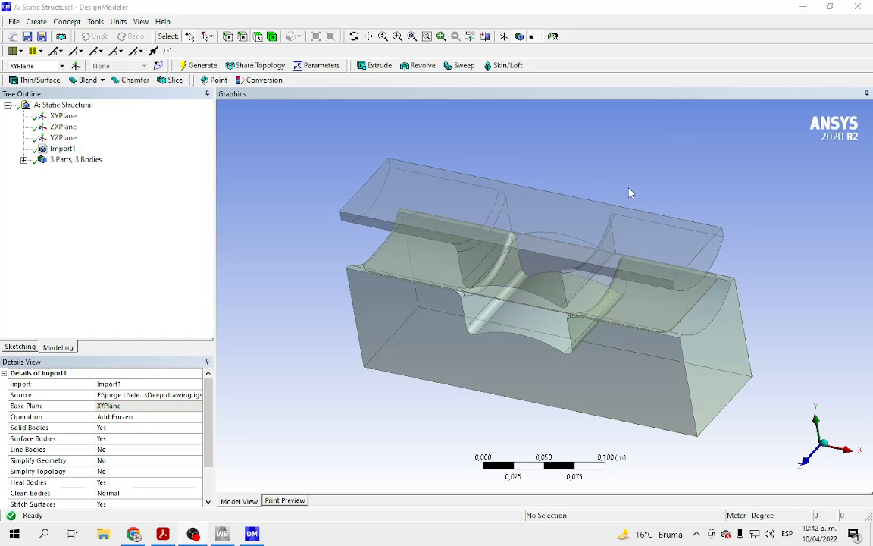
middle_click_drag(629, 193, 571, 176)
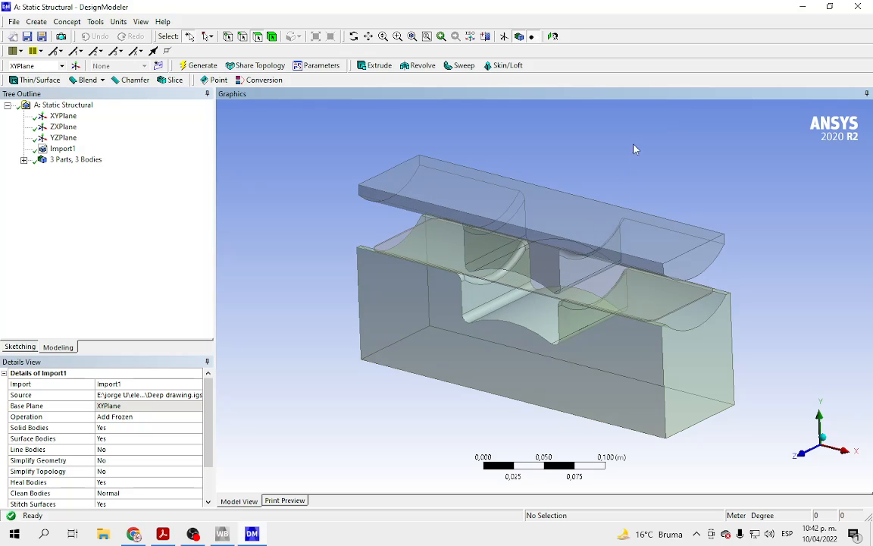
middle_click_drag(588, 167, 641, 166)
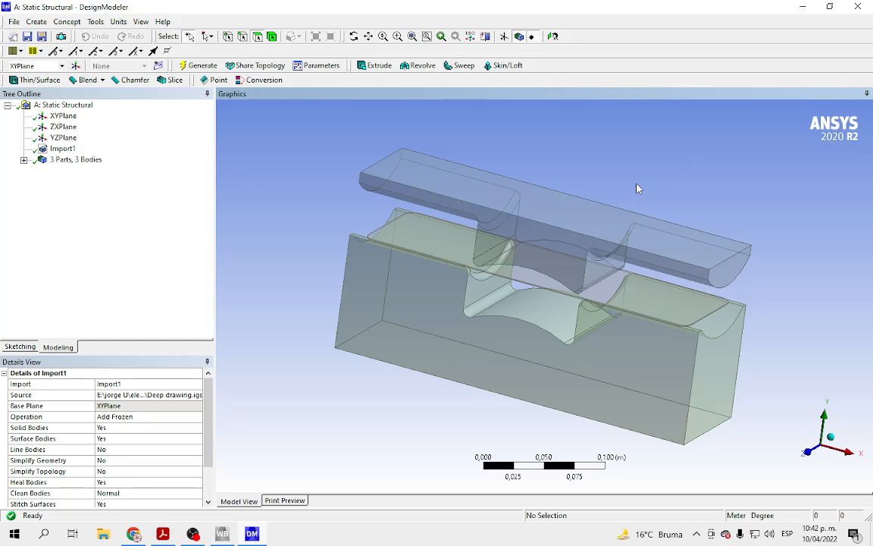
mouse_move(671, 178)
middle_mouse_down()
mouse_move(627, 182)
mouse_move(546, 222)
mouse_move(671, 156)
mouse_move(669, 182)
middle_mouse_up()
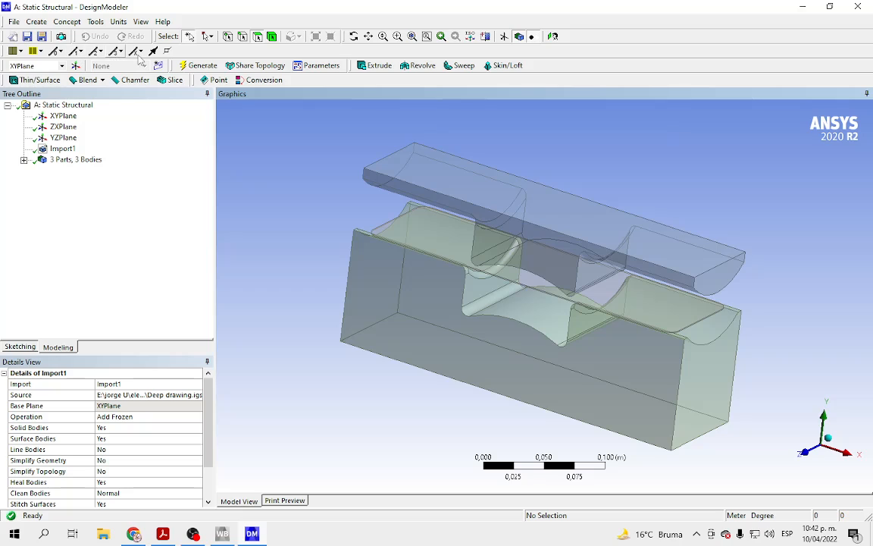
middle_click_drag(614, 181, 564, 171)
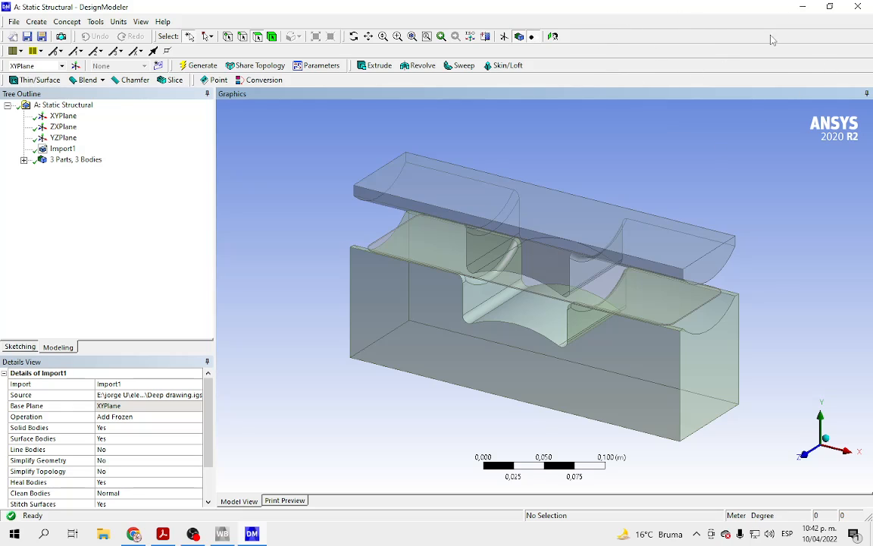
Close DesignModeler and open the Static Structural system's model in Mechanical
left_click(857, 7)
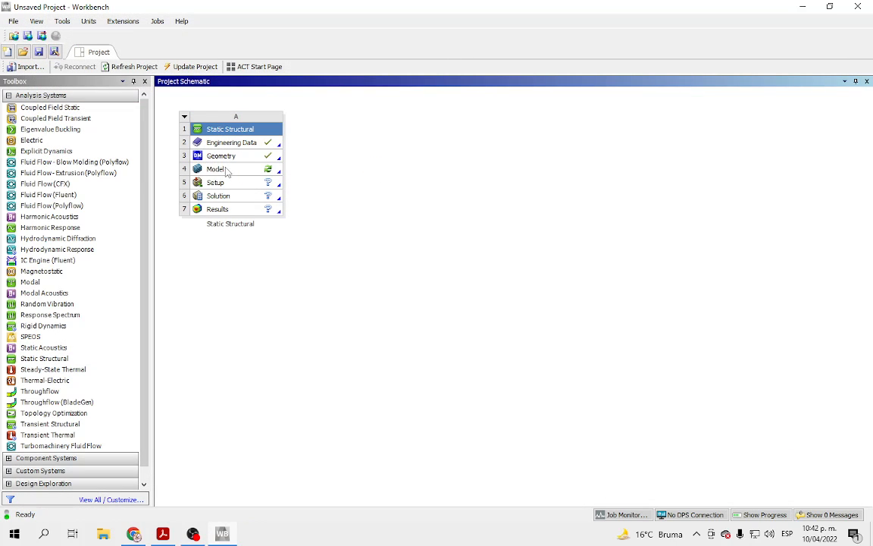
double_click(227, 170)
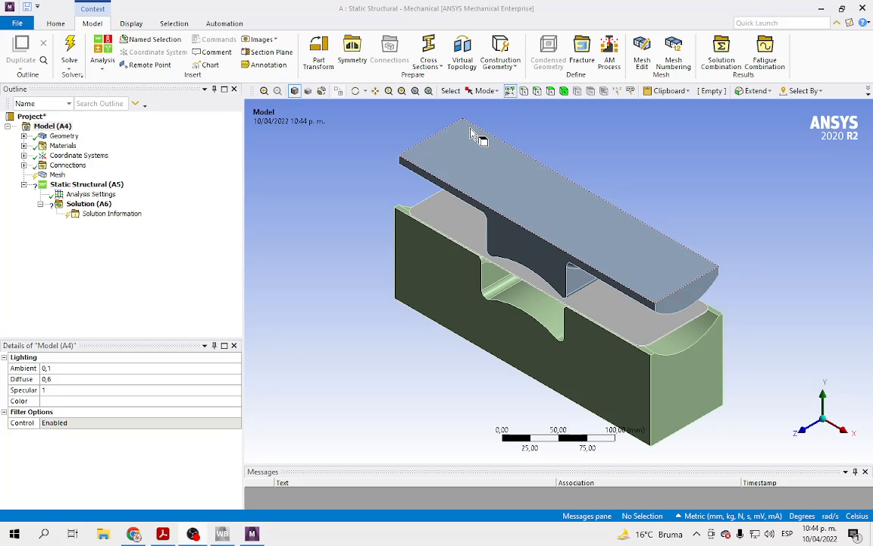
middle_click_drag(556, 167, 591, 186)
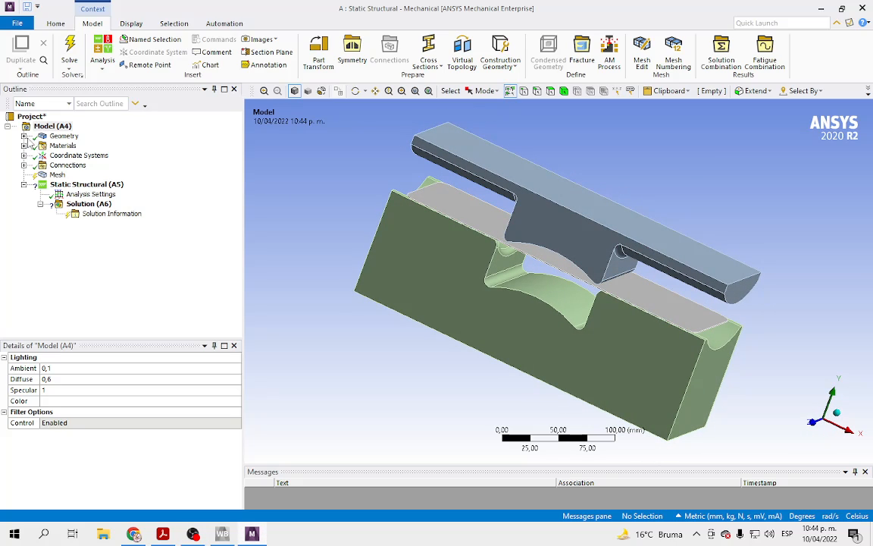
Expand the model's geometry and inspect which solid corresponds to the sheet, the punch and the die
left_click(24, 136)
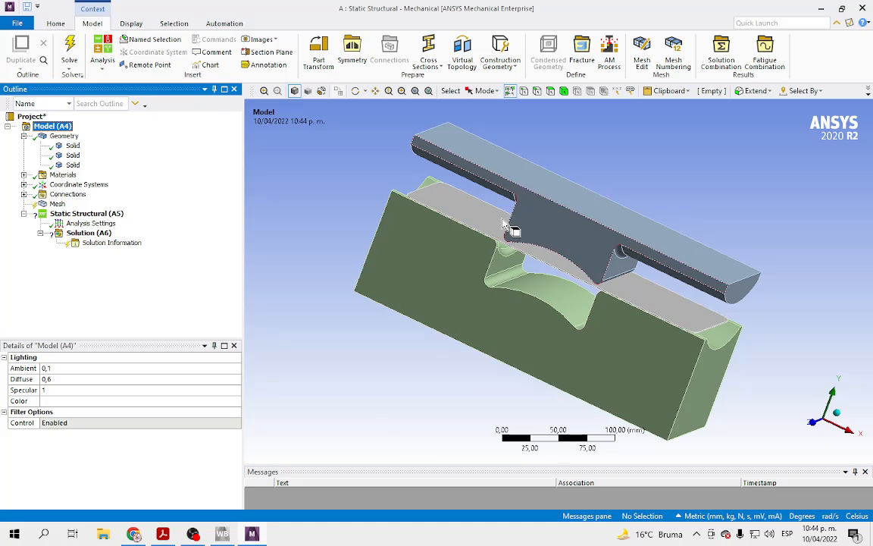
left_click(72, 146)
left_click(73, 156)
left_click(73, 164)
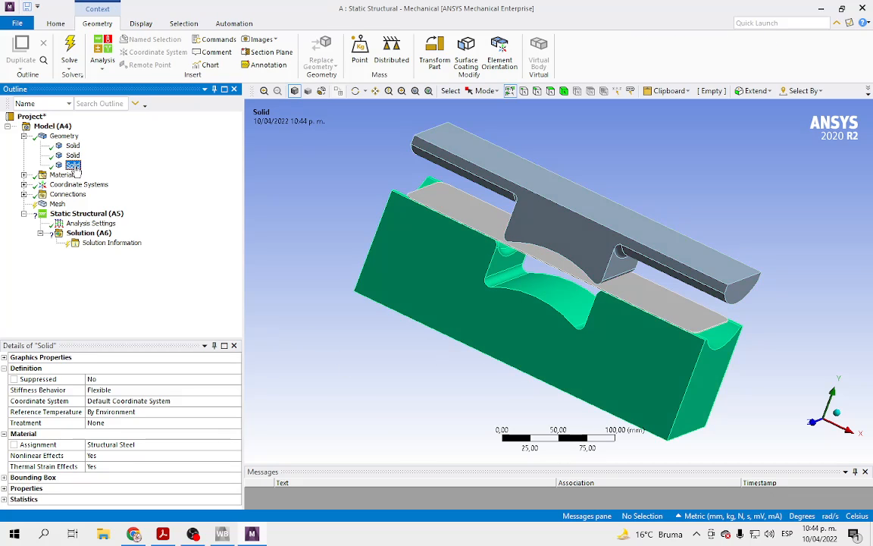
left_click(73, 156)
left_click(73, 145)
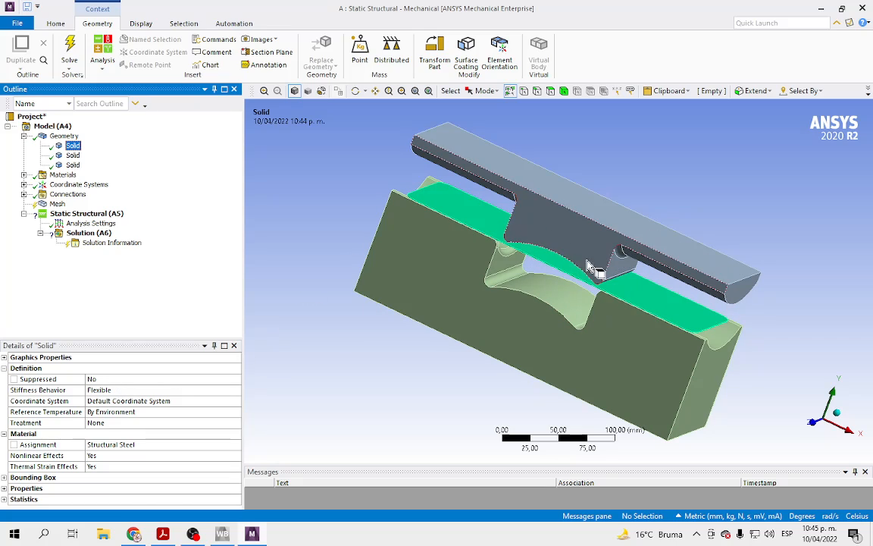
Set the stiffness behavior of the punch, the upper solid, to Rigid
left_click(72, 157)
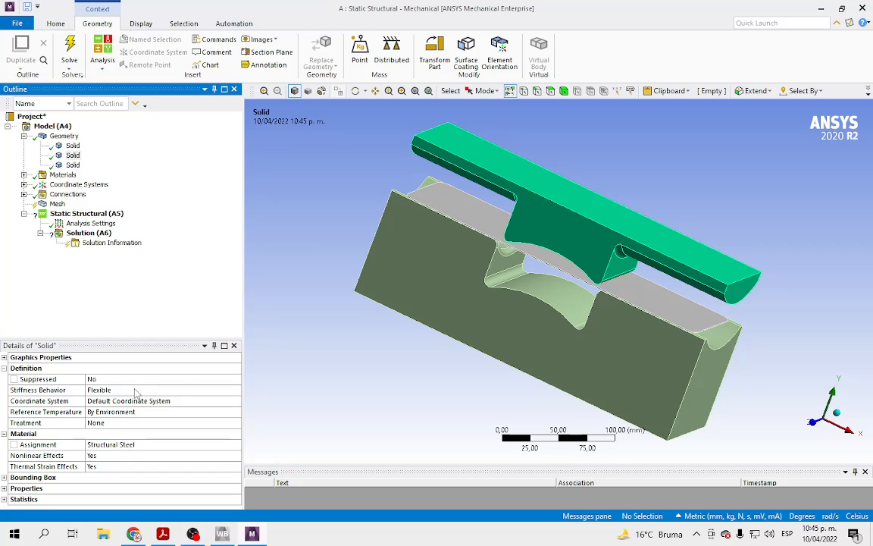
left_click(223, 389)
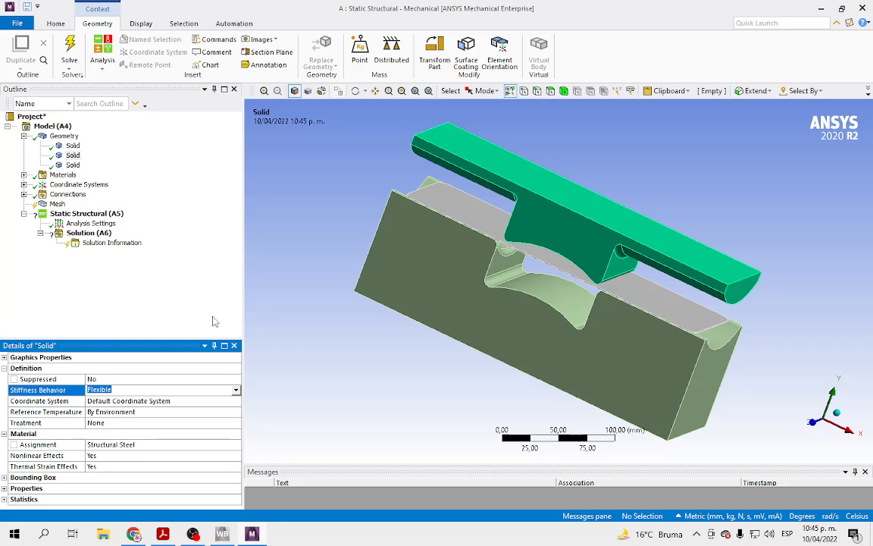
left_click(236, 391)
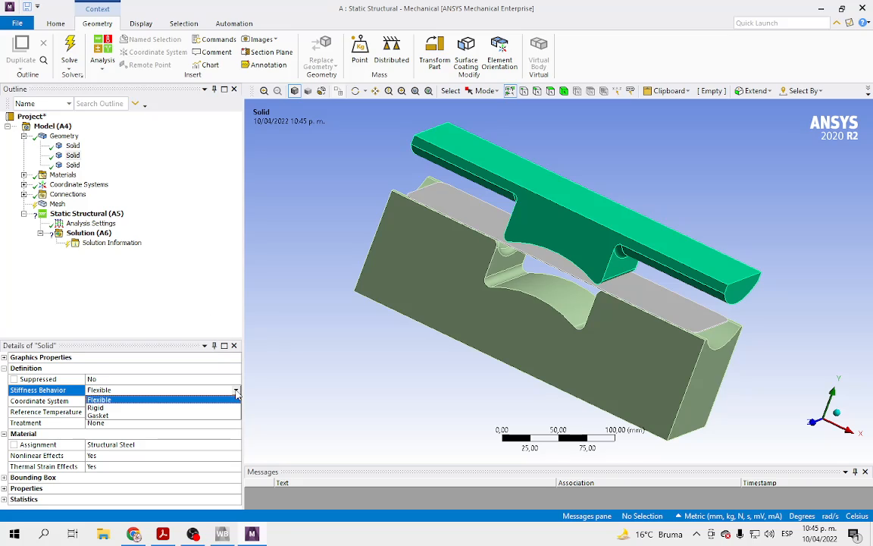
left_click(96, 409)
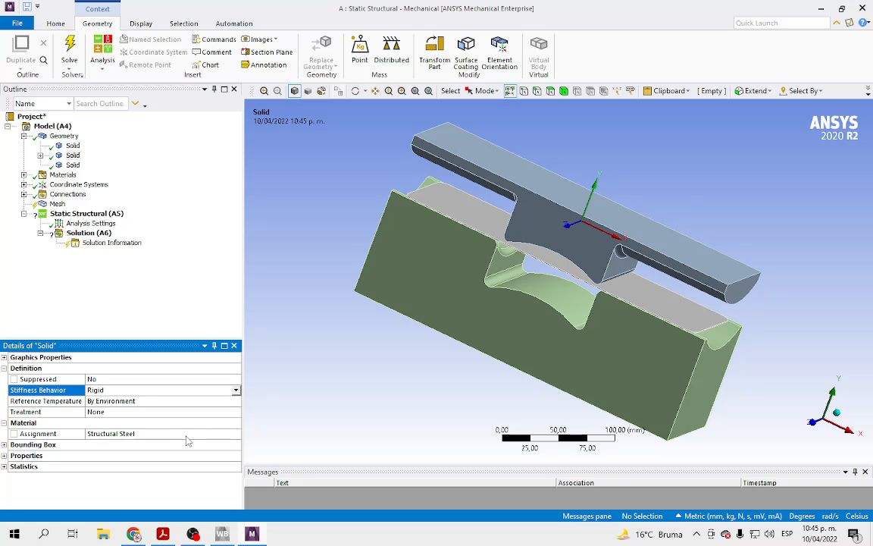
Set the stiffness behavior of the die, the lower solid, to Rigid
left_click(74, 165)
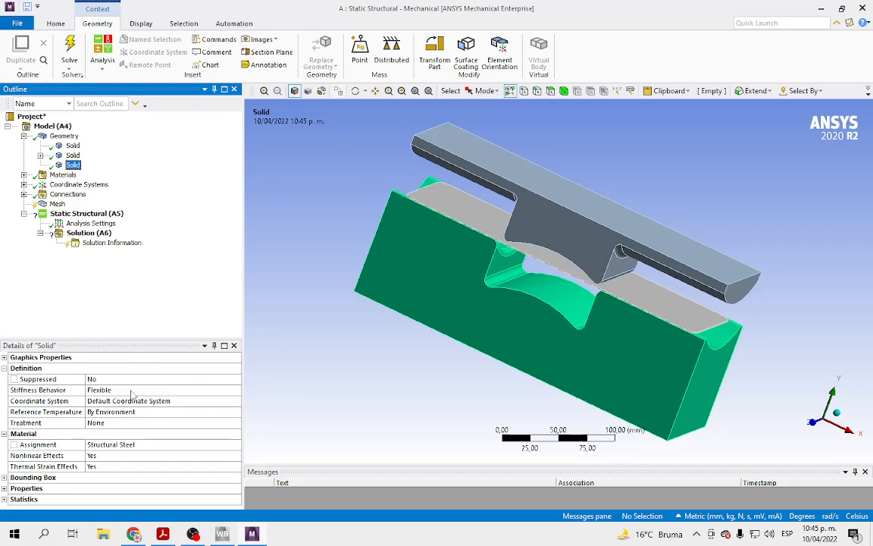
left_click(198, 390)
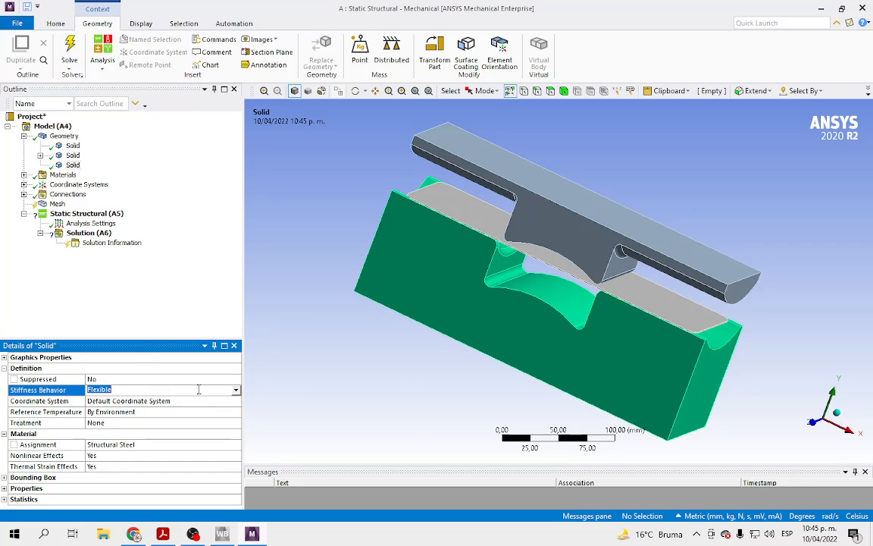
left_click(236, 391)
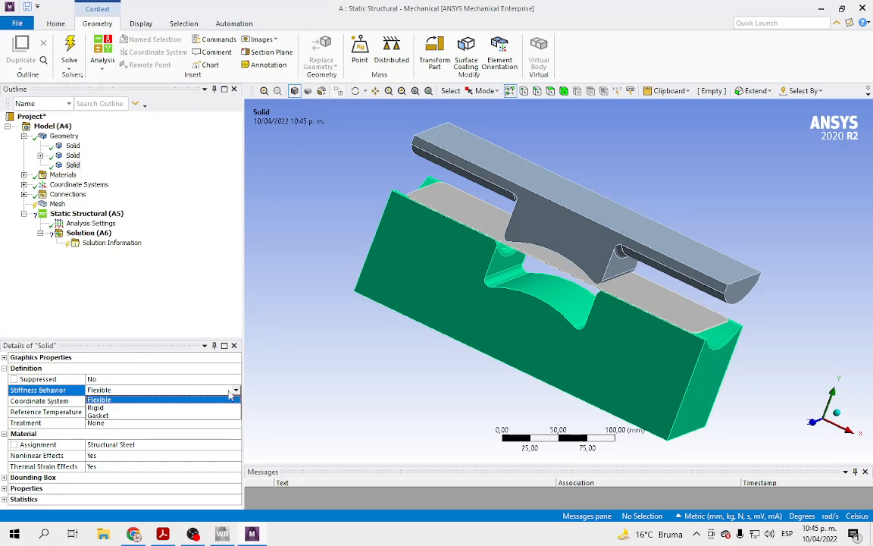
left_click(99, 408)
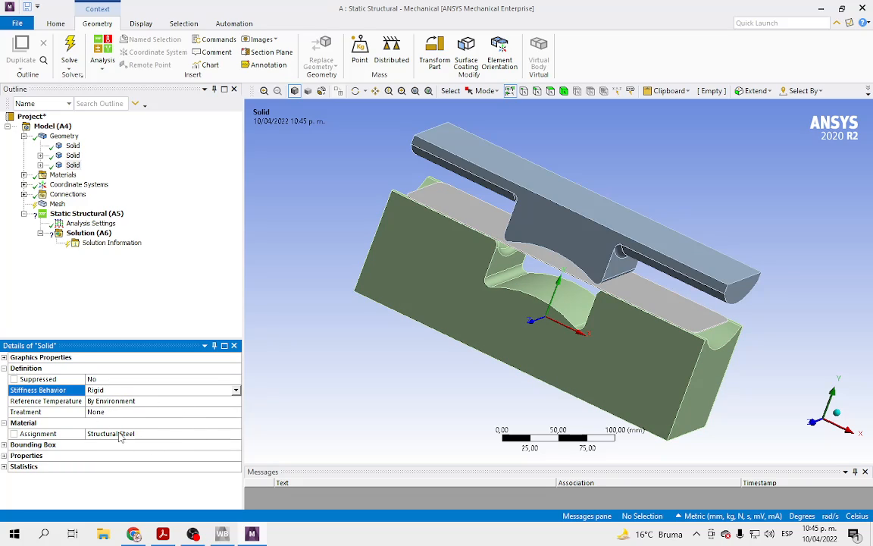
left_click(74, 164)
Assign the Structural Steel NL material to the sheet solid between the punch and the die
left_click(73, 146)
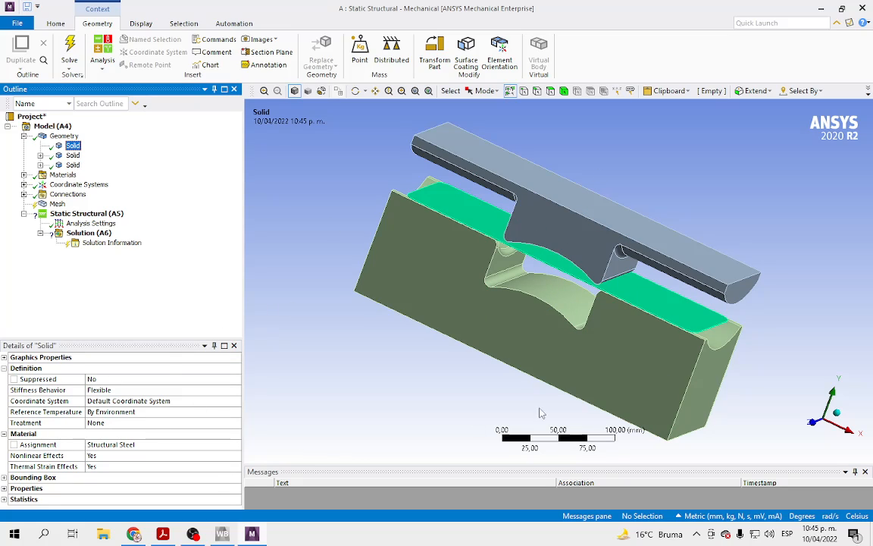
left_click(168, 446)
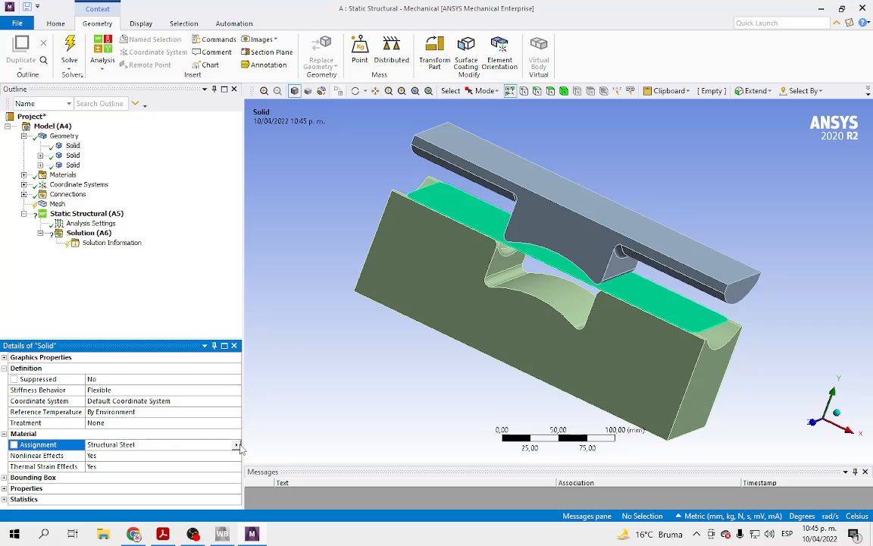
left_click(237, 445)
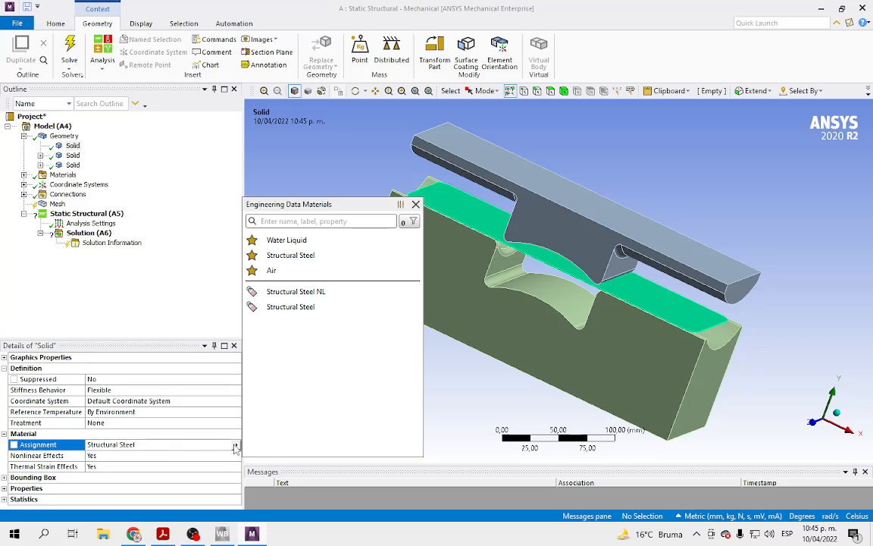
left_click(317, 294)
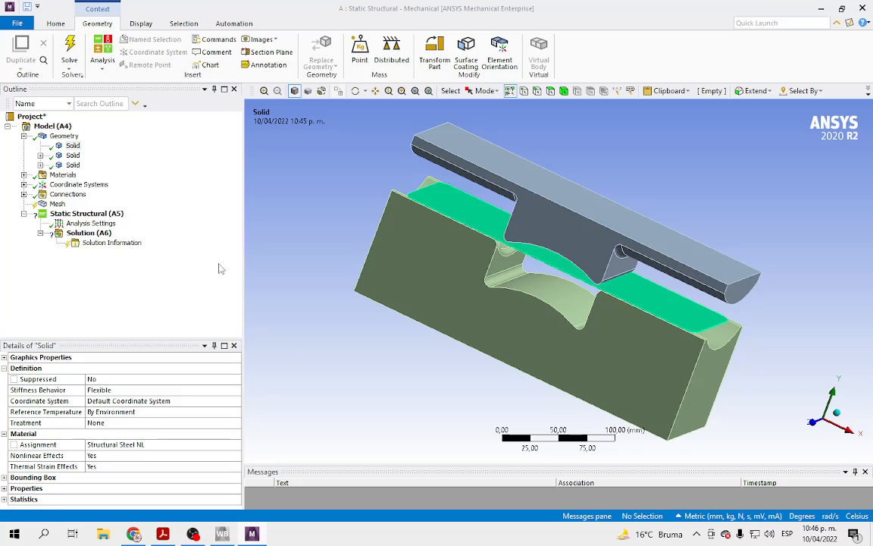
Delete the automatically generated Contacts group from the model's connections
left_click(23, 136)
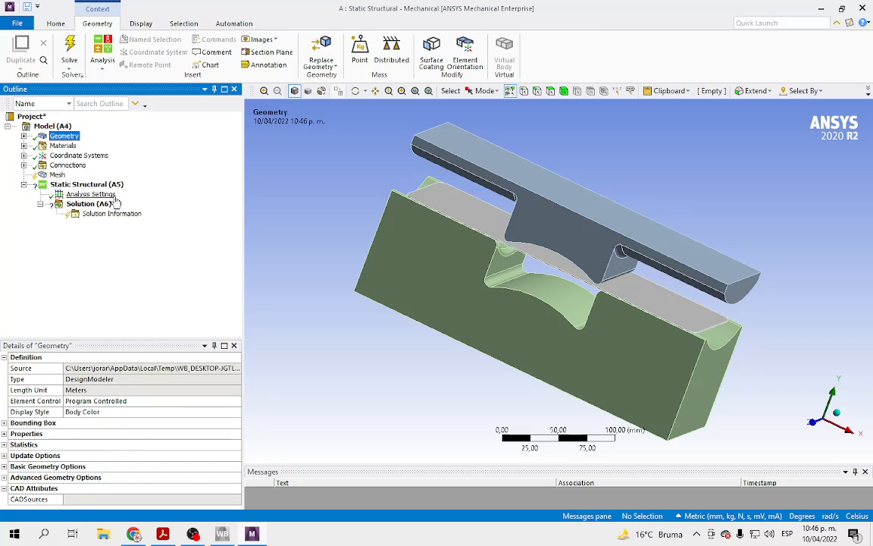
left_click(23, 165)
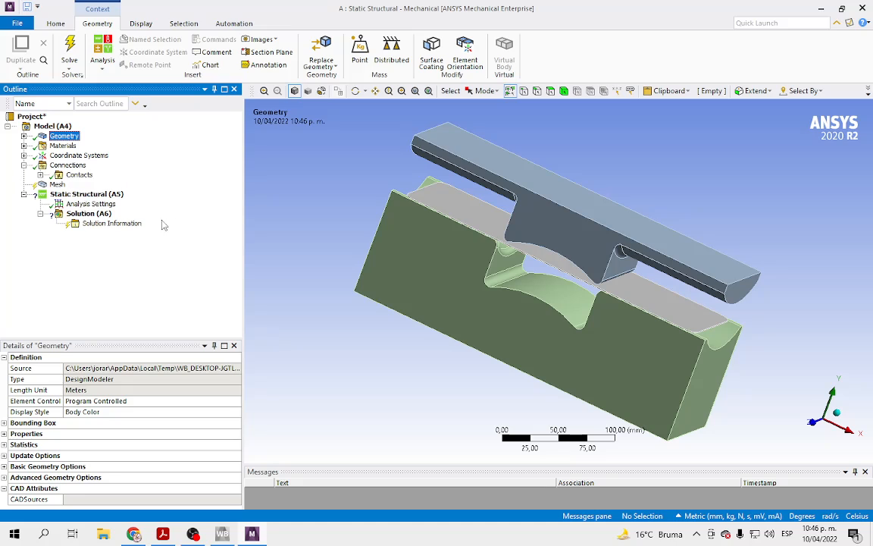
left_click(79, 175)
right_click(79, 175)
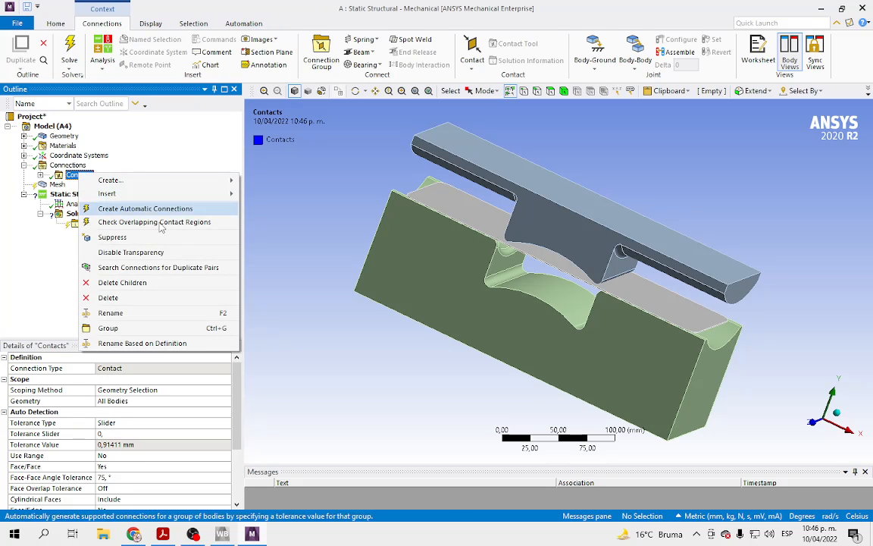
left_click(125, 301)
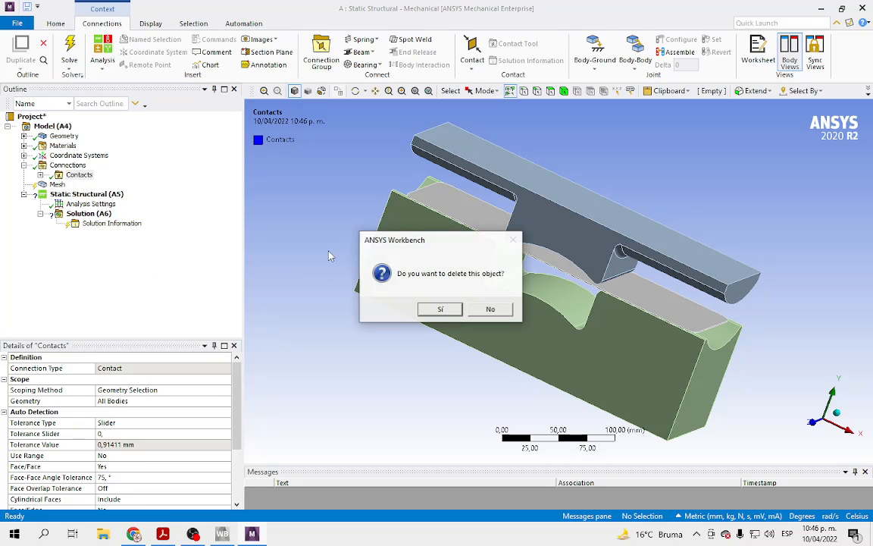
left_click(440, 307)
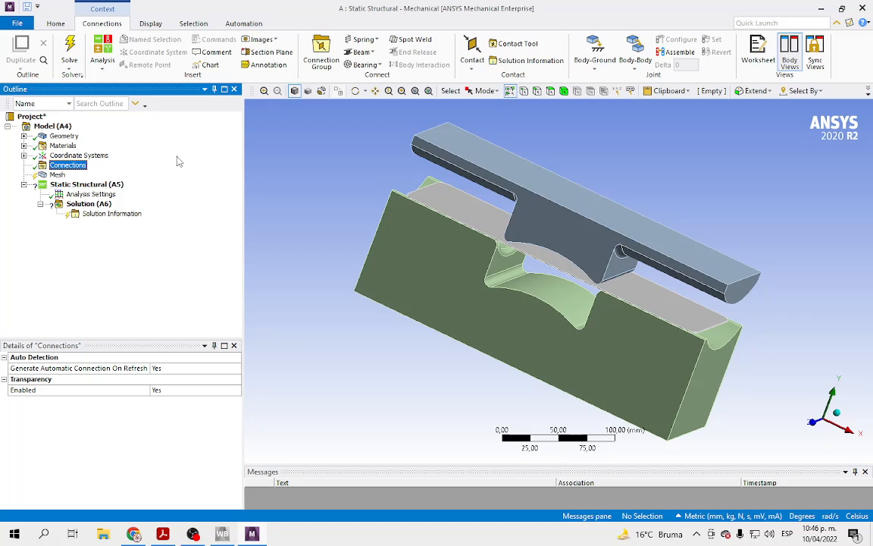
Add a frictional contact and assign the sheet's upper face as its contact side
left_click(471, 70)
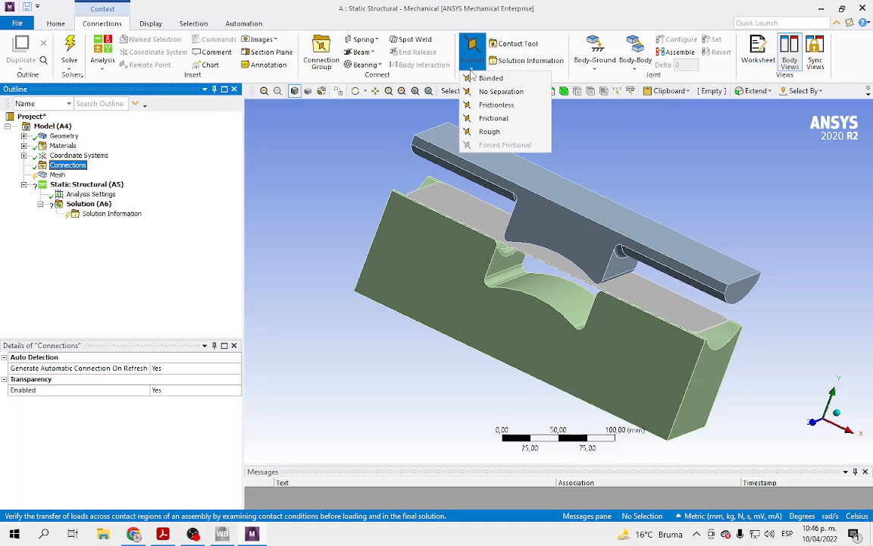
left_click(497, 119)
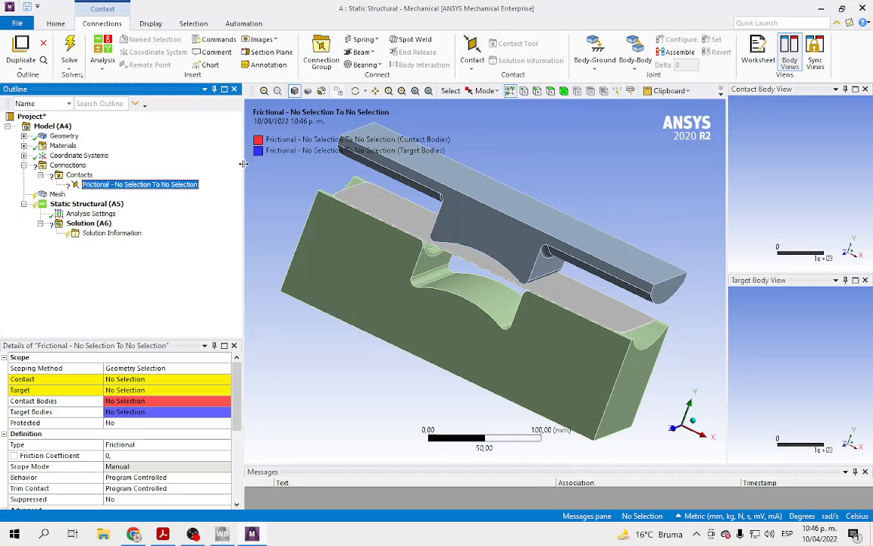
left_click(152, 379)
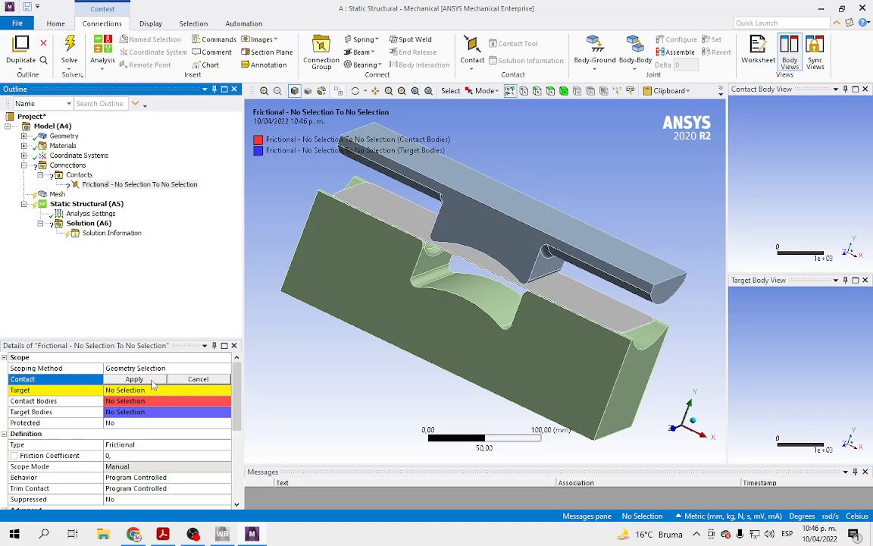
left_click(588, 307)
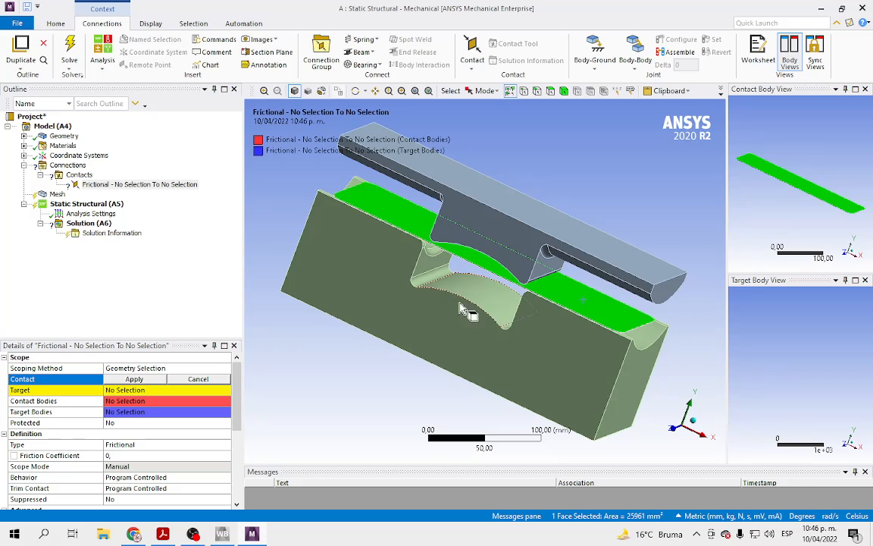
left_click(134, 380)
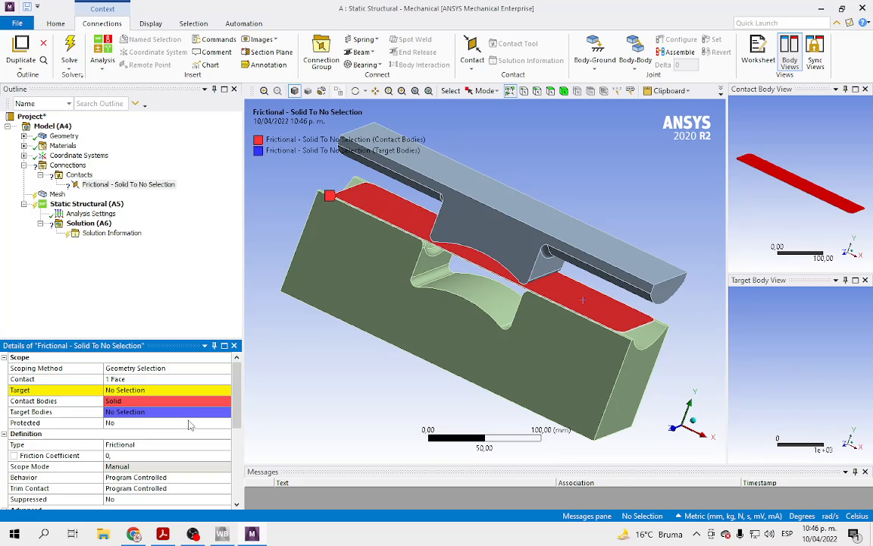
For the contact's target, select five connected forming faces on the punch's underside, from one wing across to the central protrusion's bottom
left_click(137, 389)
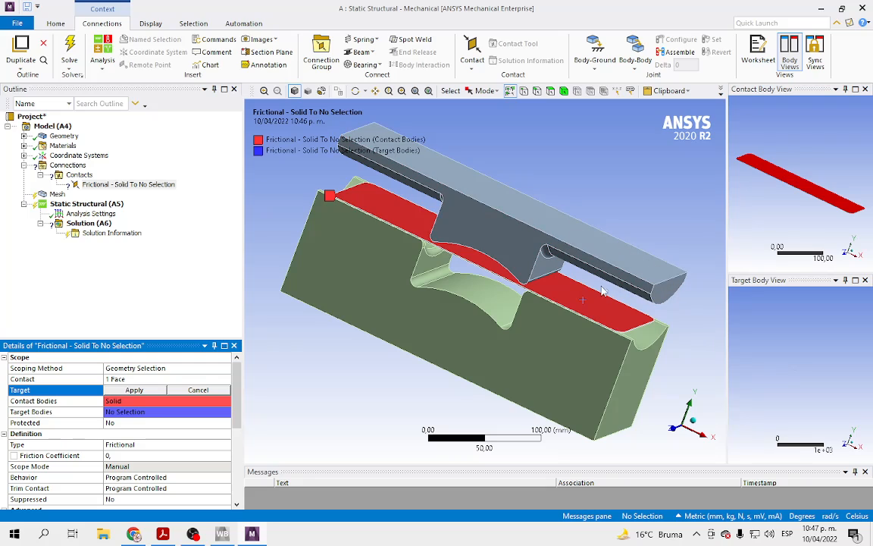
left_click(546, 264)
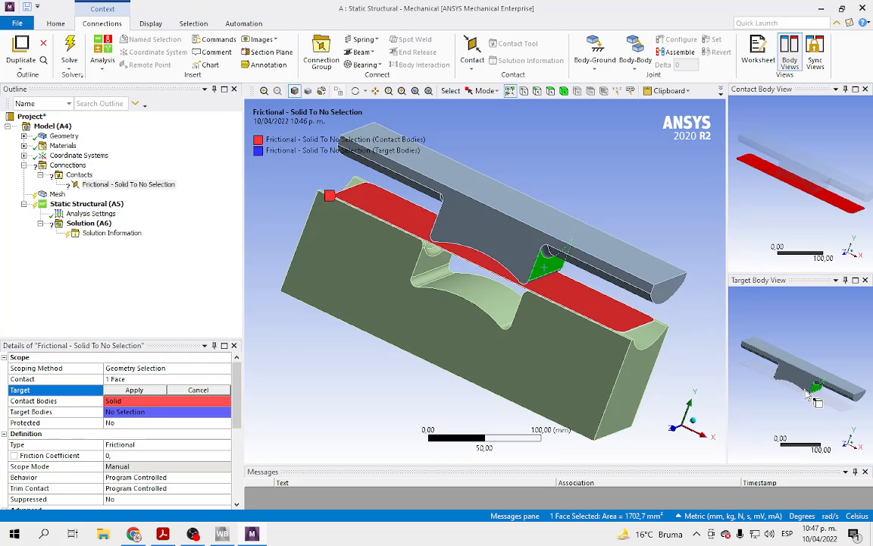
scroll(792, 396, "up", 3)
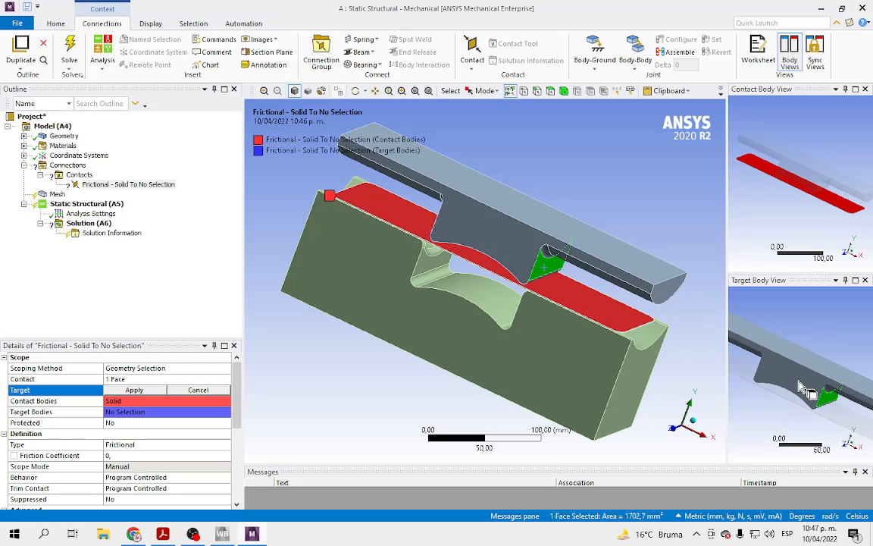
middle_click_drag(800, 400, 800, 347)
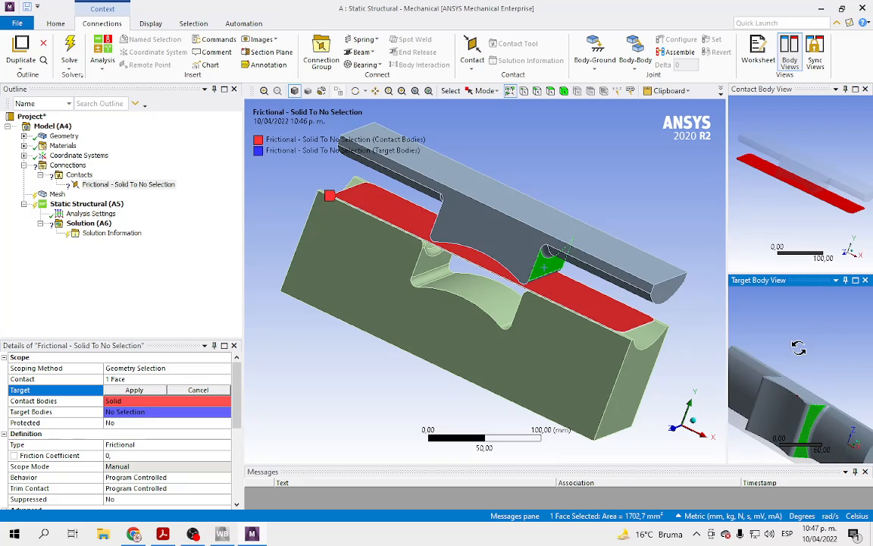
scroll(778, 400, "down", 2)
left_click_drag(727, 370, 695, 371)
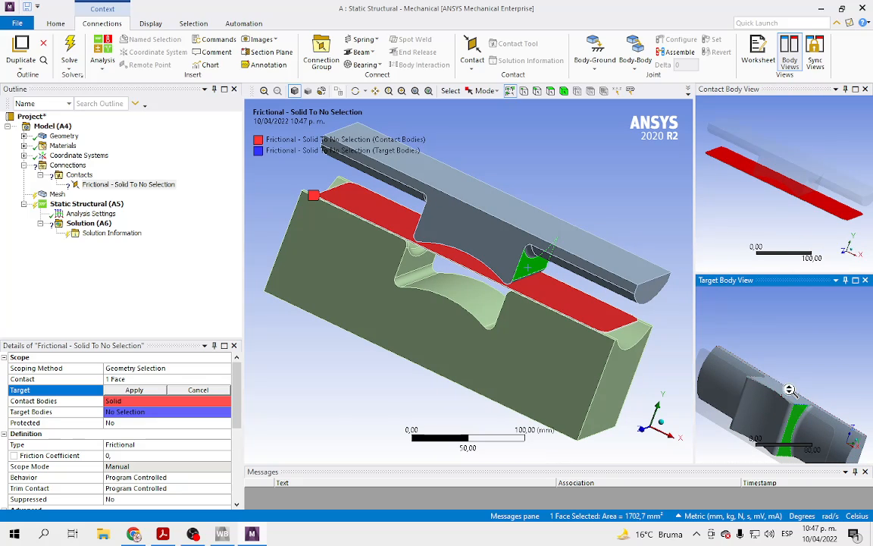
scroll(797, 367, "up", 2)
scroll(797, 368, "down", 1)
middle_click_drag(793, 383, 784, 331, "ctrl")
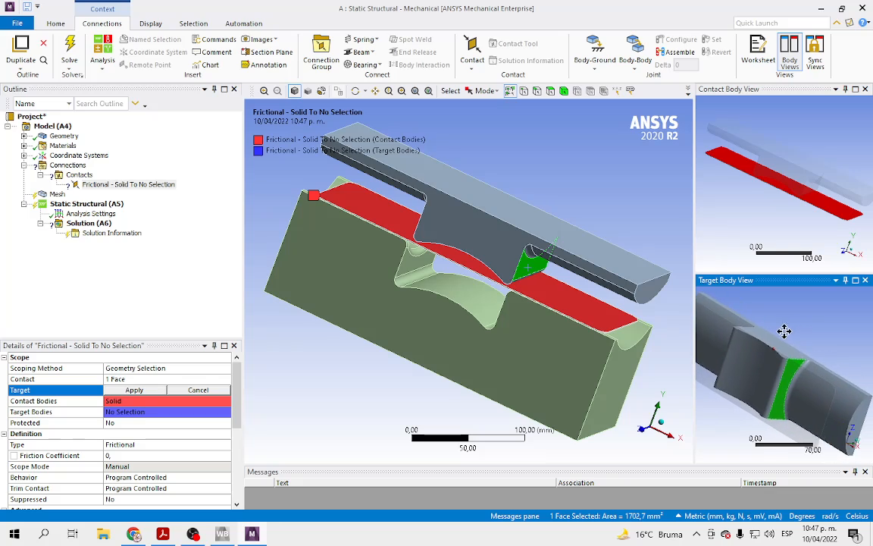
left_click(810, 391, "ctrl")
left_click(788, 376, "ctrl")
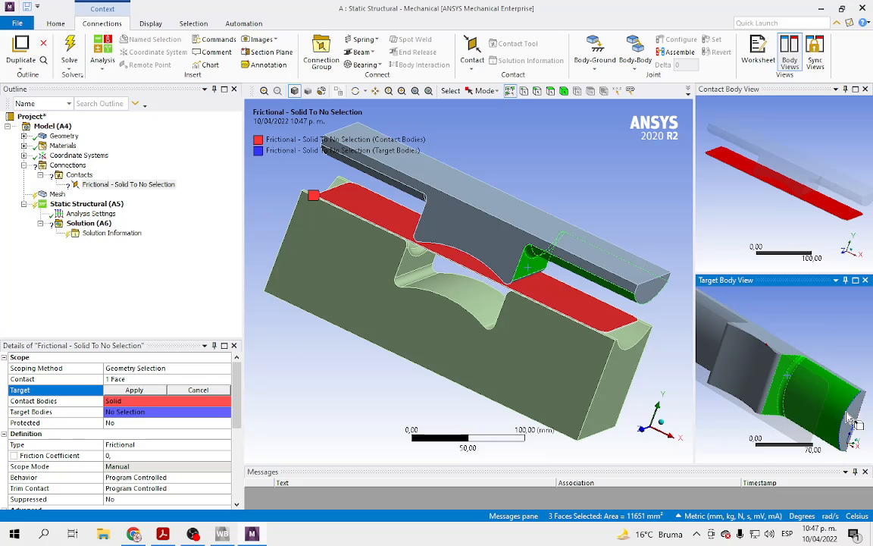
left_click(759, 368, "ctrl")
left_click(771, 376, "ctrl")
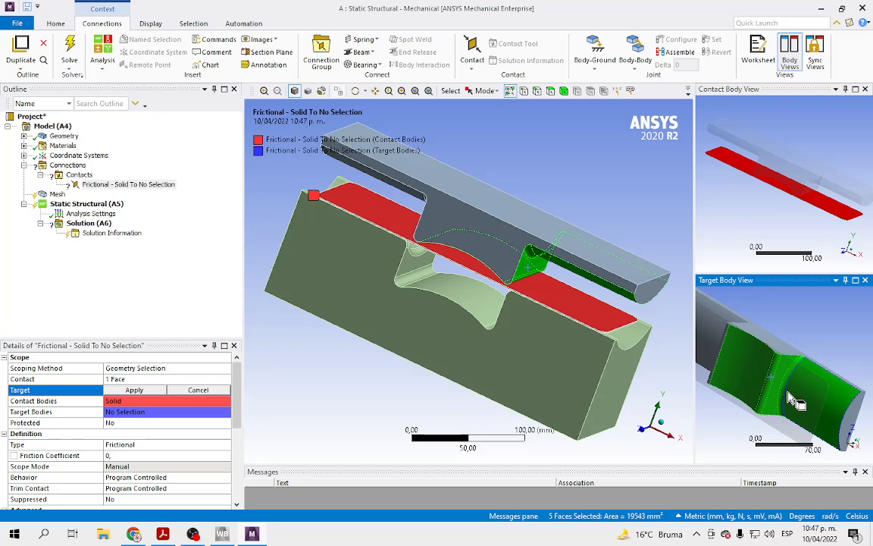
Add the four remaining forming faces on the punch's other half and apply all nine faces as the contact's target
middle_click_drag(794, 397, 791, 369)
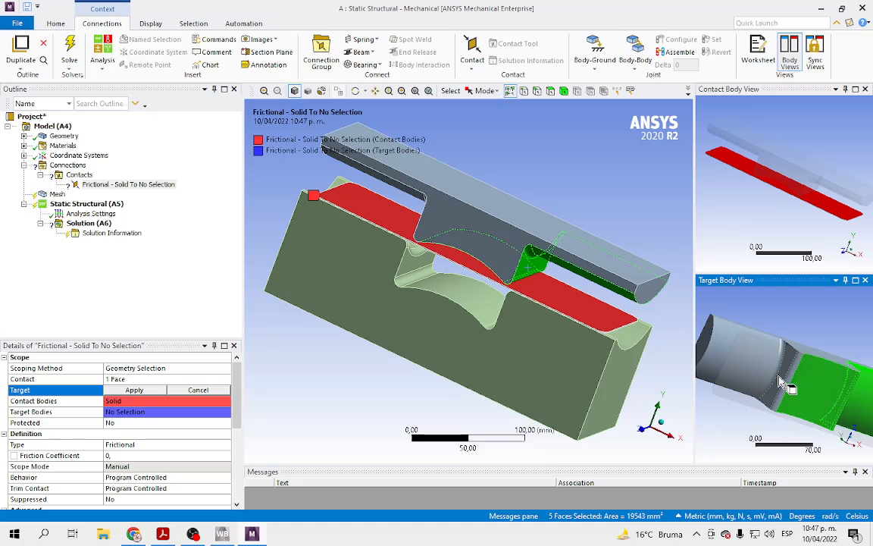
left_click(791, 373, "ctrl")
left_click(784, 369, "ctrl")
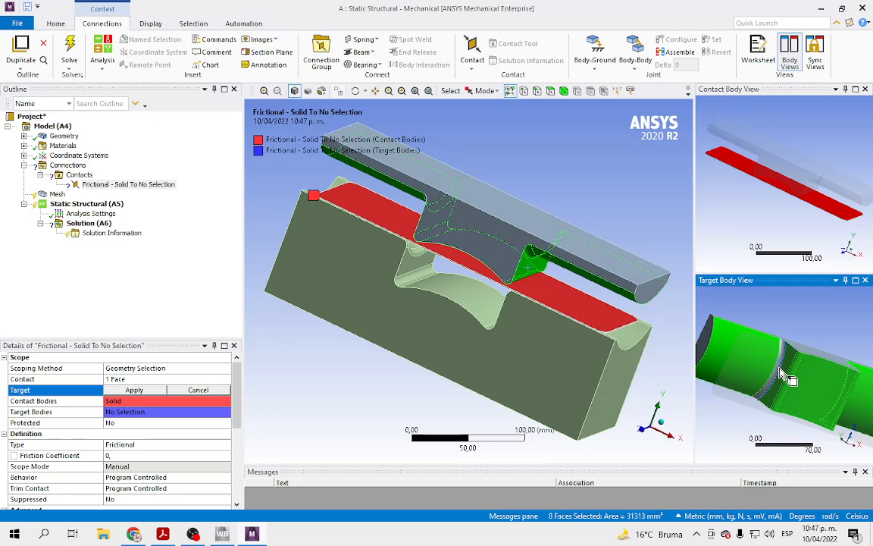
left_click(779, 368, "ctrl")
middle_click_drag(832, 367, 813, 322)
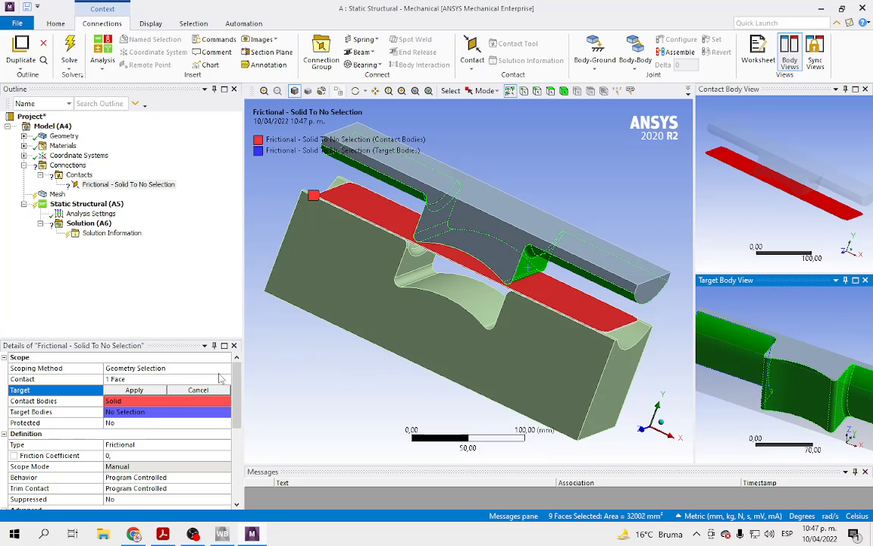
left_click(134, 391)
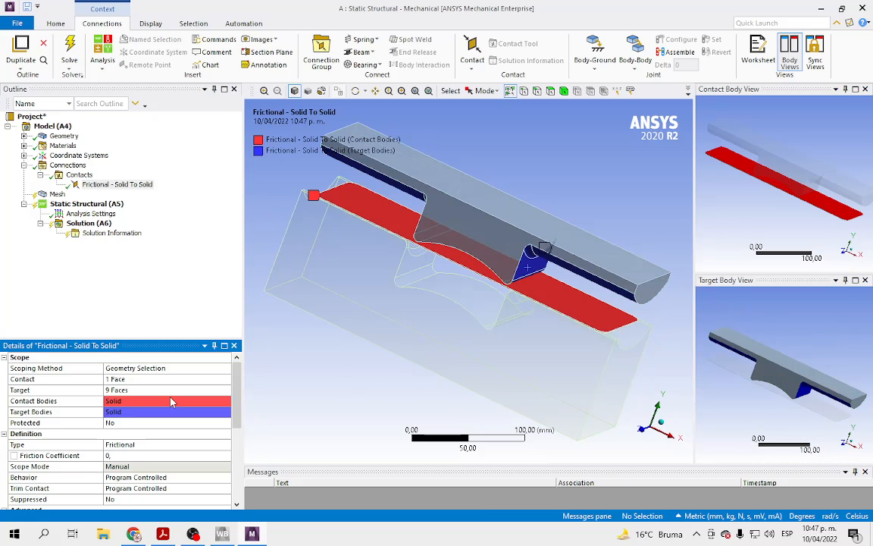
scroll(232, 492, "down", 5)
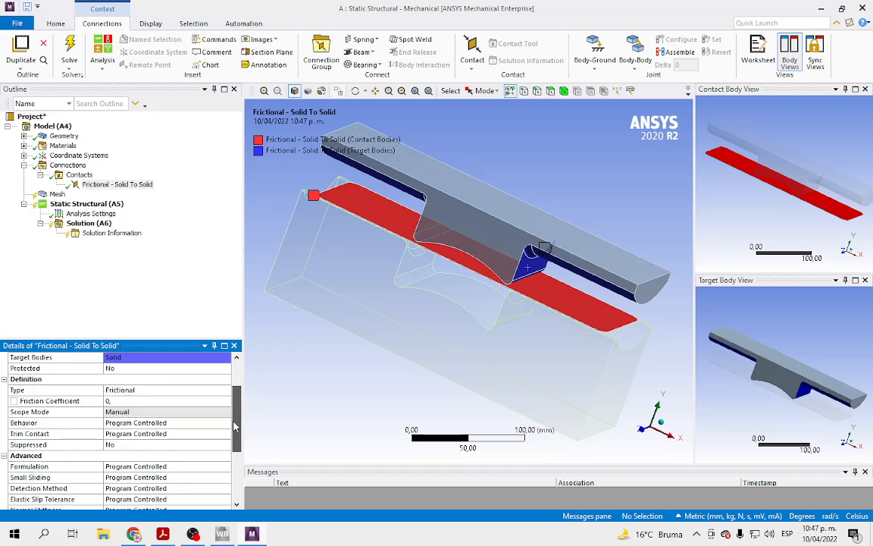
Add a second frictional contact and assign the sheet's lower face as its contact side
scroll(231, 477, "up", 5)
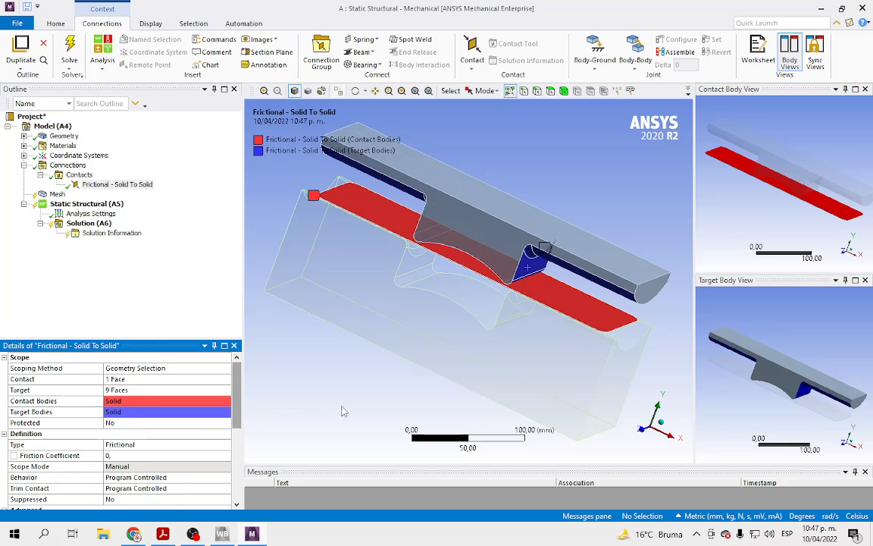
left_click(471, 57)
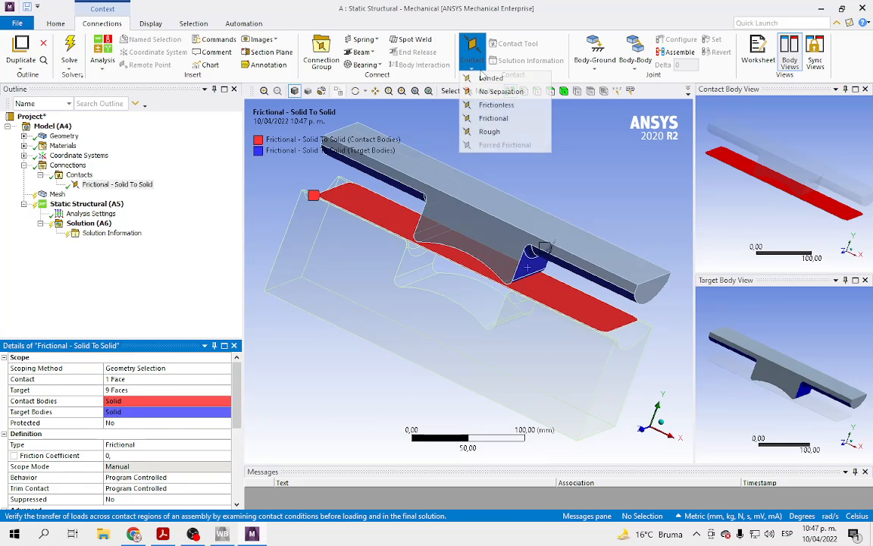
left_click(489, 120)
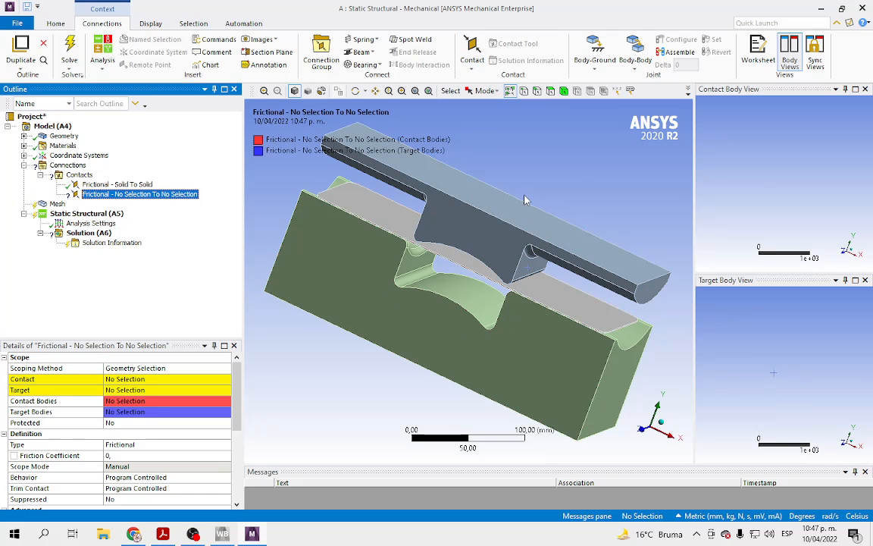
middle_click_drag(532, 190, 477, 244)
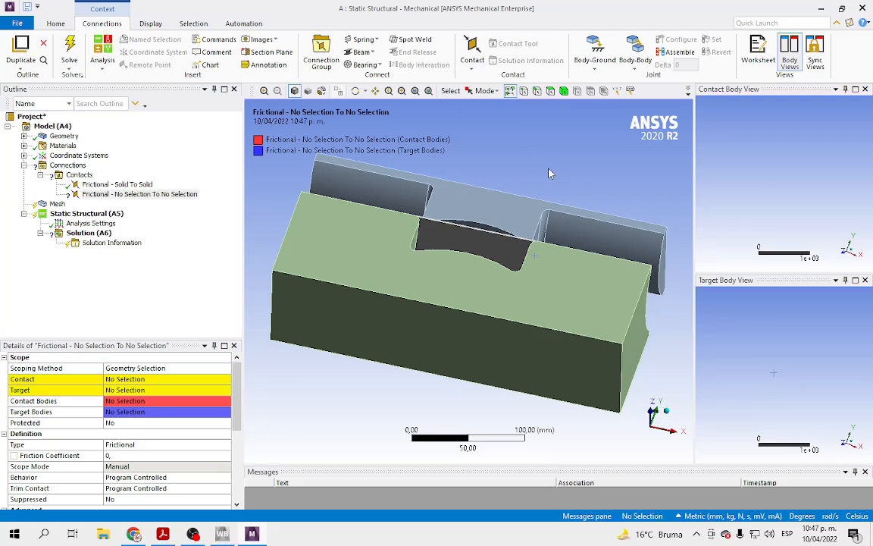
left_click(477, 244)
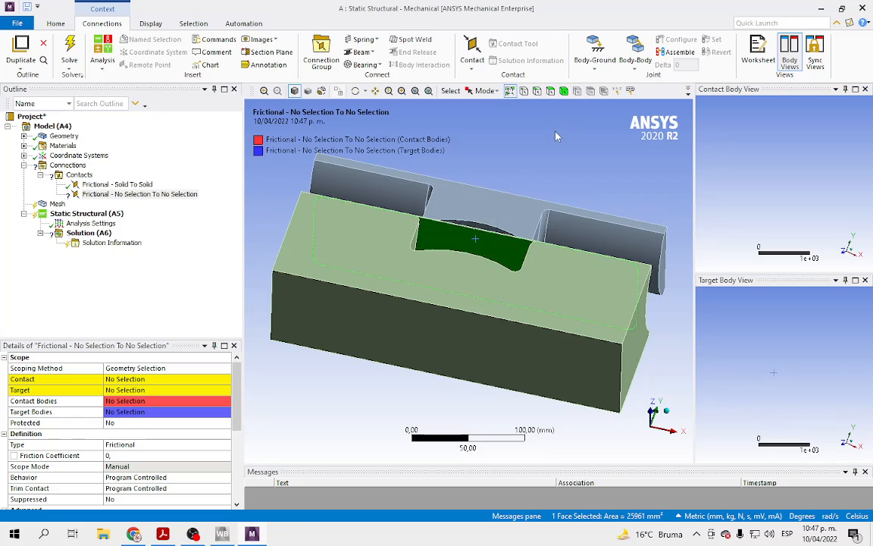
middle_click_drag(556, 286, 523, 172)
left_click(167, 380)
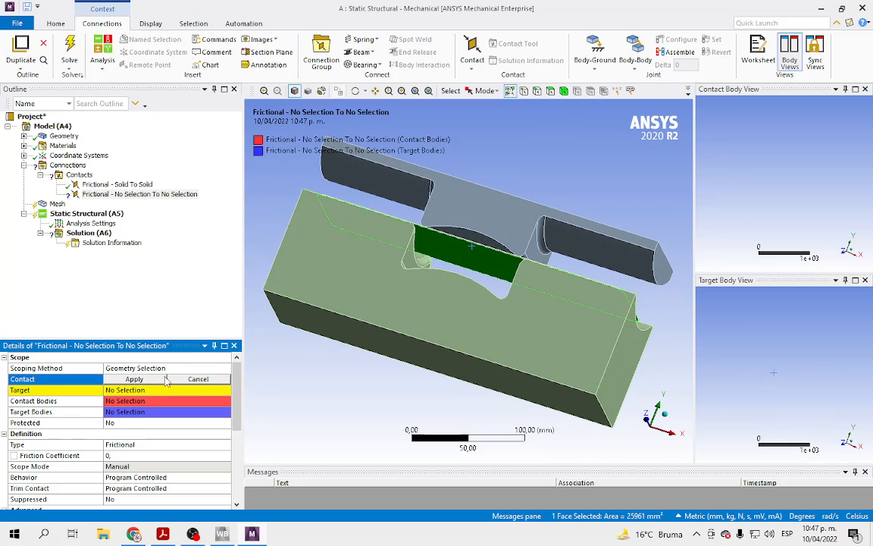
left_click(134, 379)
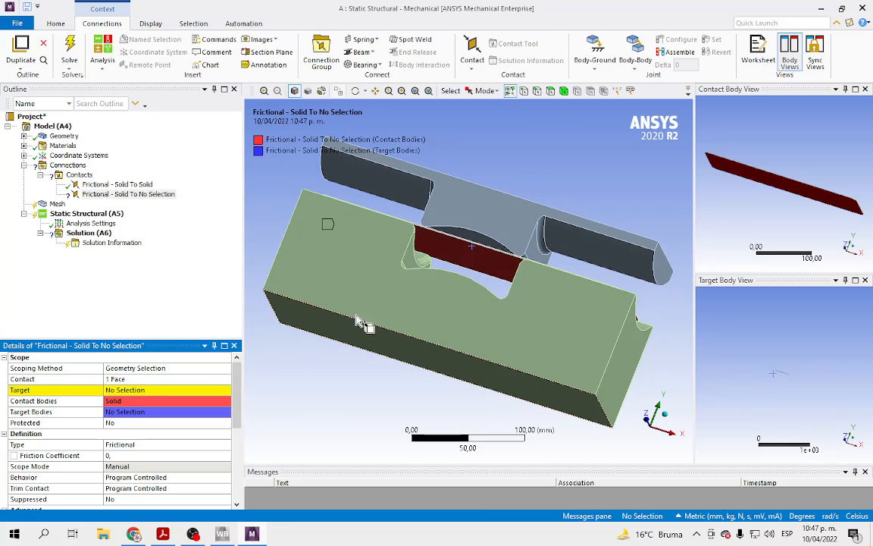
For the second contact's target, select six connected die faces, from the central cavity floor up its adjoining wall to one curved end channel
left_click(133, 391)
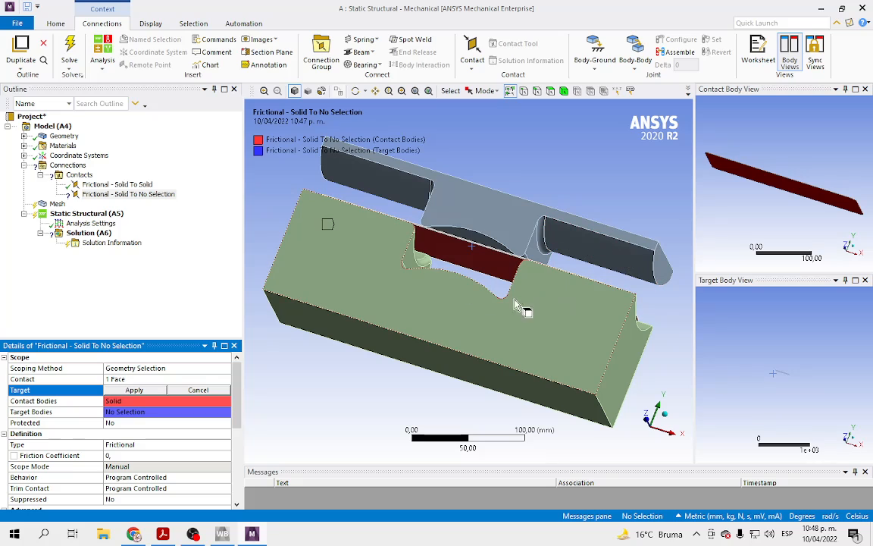
middle_click_drag(635, 194, 402, 299)
left_click(427, 292)
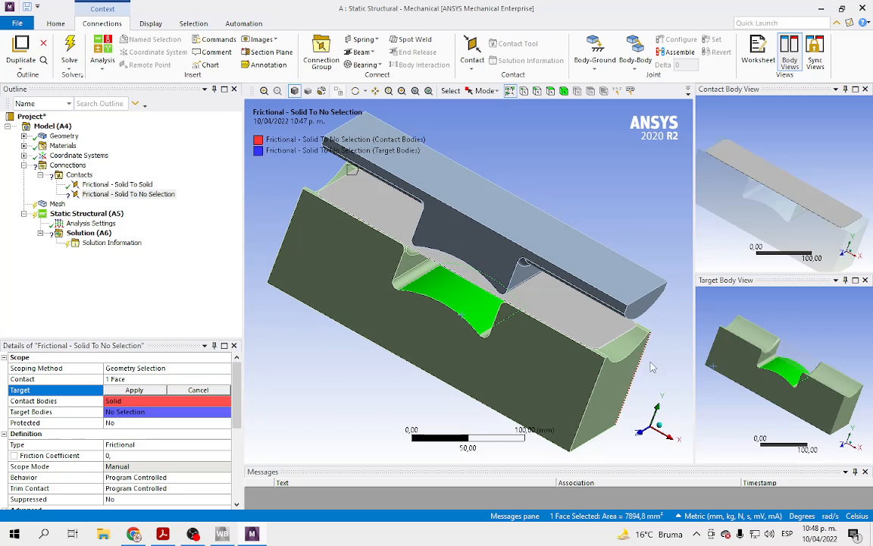
middle_click_drag(828, 351, 765, 318)
right_click_drag(753, 302, 839, 393)
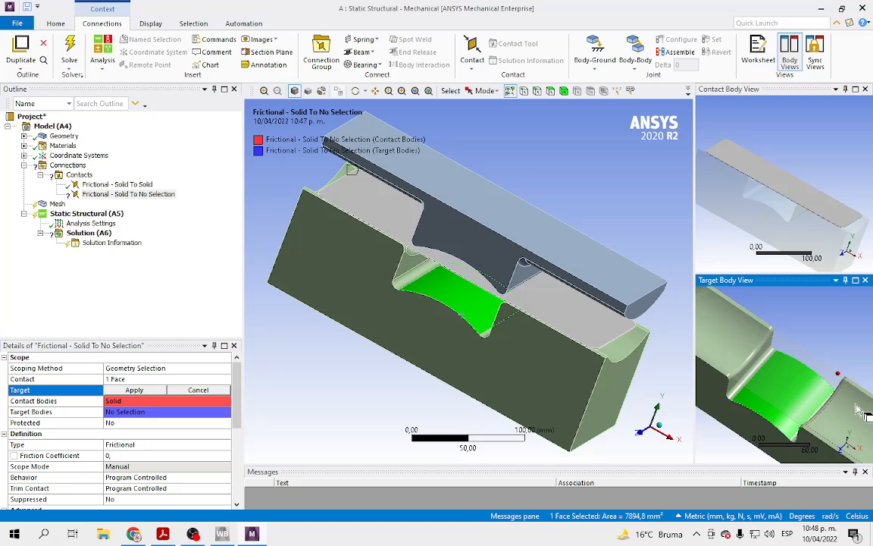
left_click(749, 370, "ctrl")
left_click(748, 373, "ctrl")
left_click(744, 379, "ctrl")
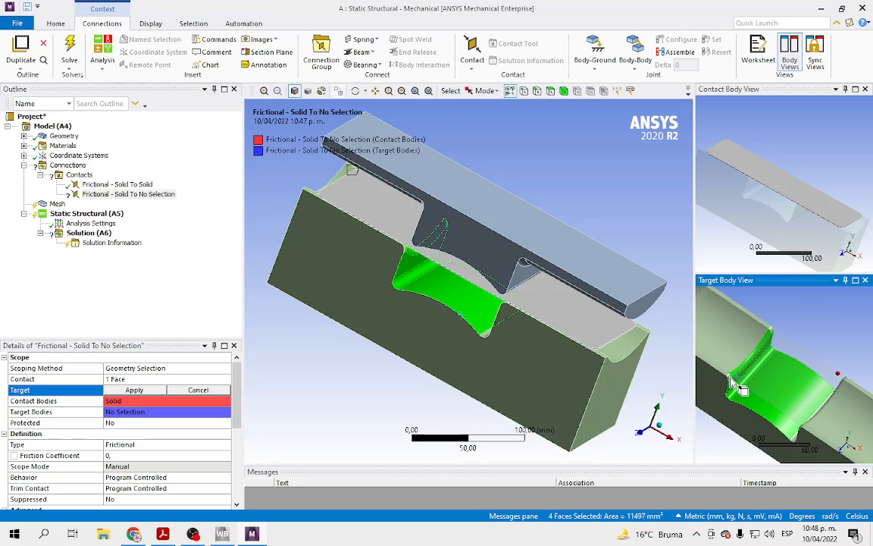
left_click(733, 373, "ctrl")
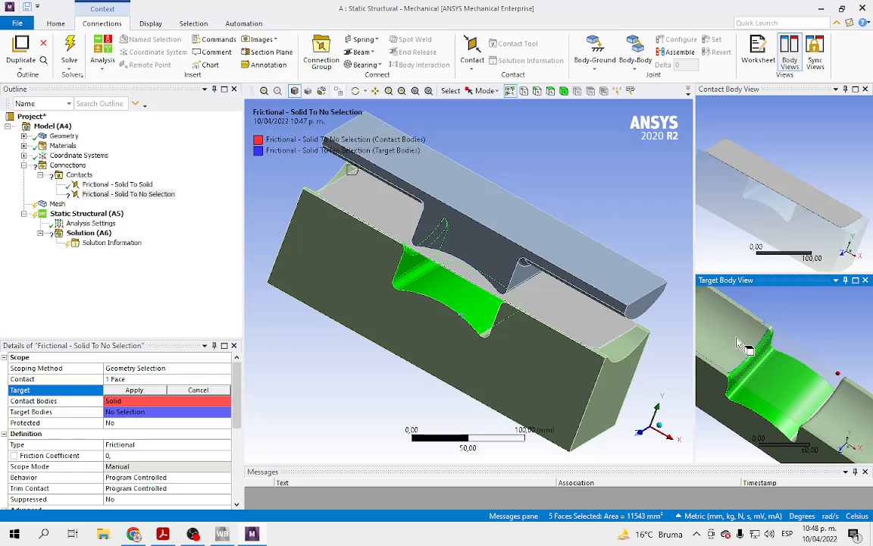
left_click(764, 331, "ctrl")
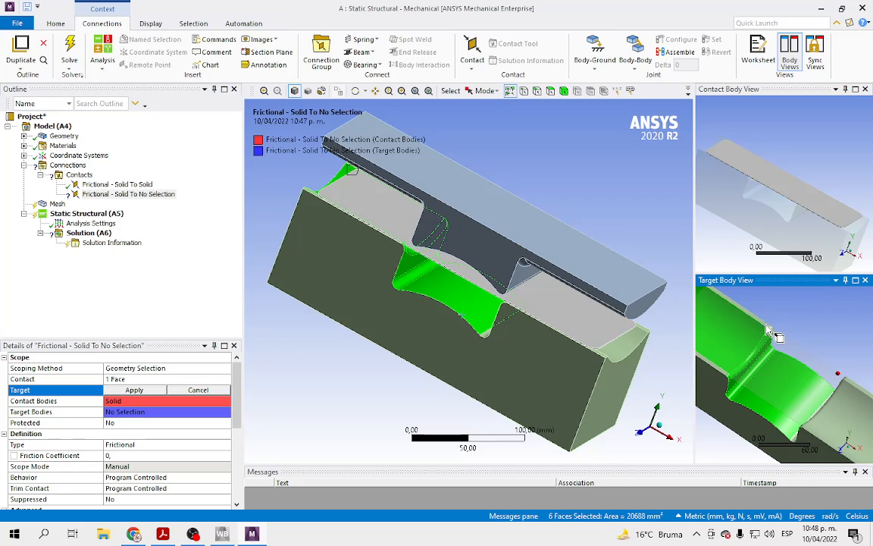
Add three narrow rim faces bordering that end channel on both long sides of the die to the target selection
scroll(771, 341, "up", 5)
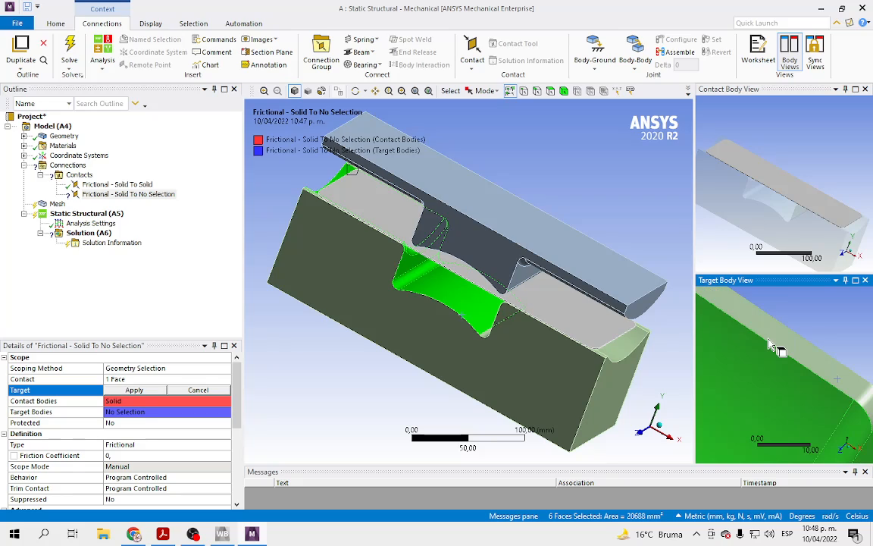
left_click(790, 348, "ctrl")
left_click(859, 394, "ctrl")
scroll(794, 388, "down", 3)
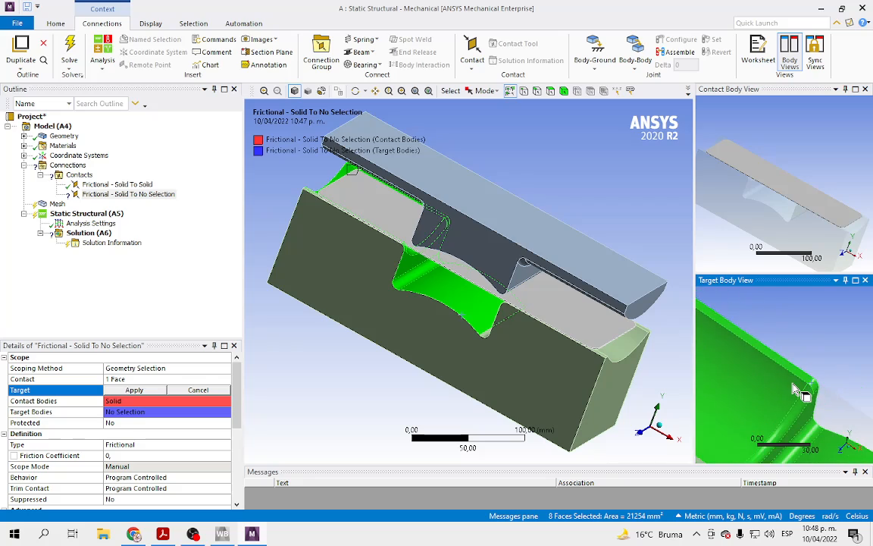
scroll(794, 387, "down", 3)
scroll(760, 402, "up", 2)
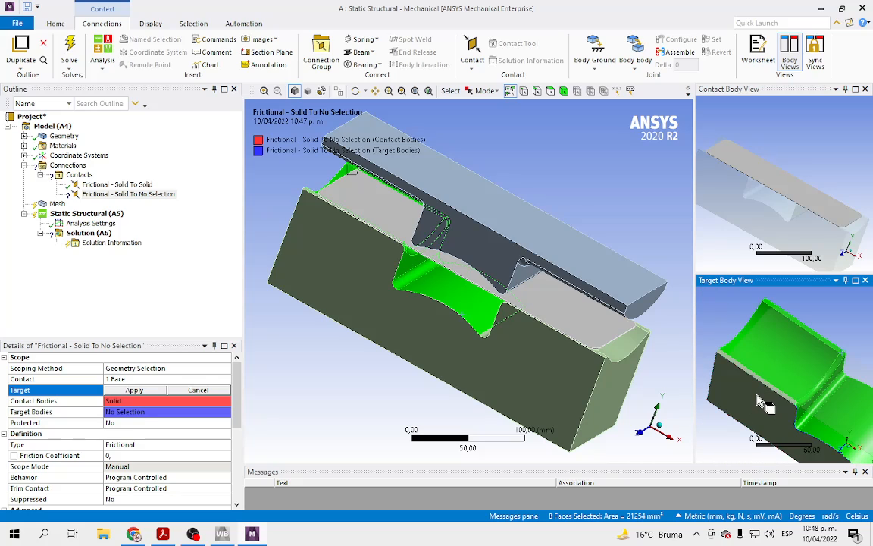
scroll(762, 402, "up", 4)
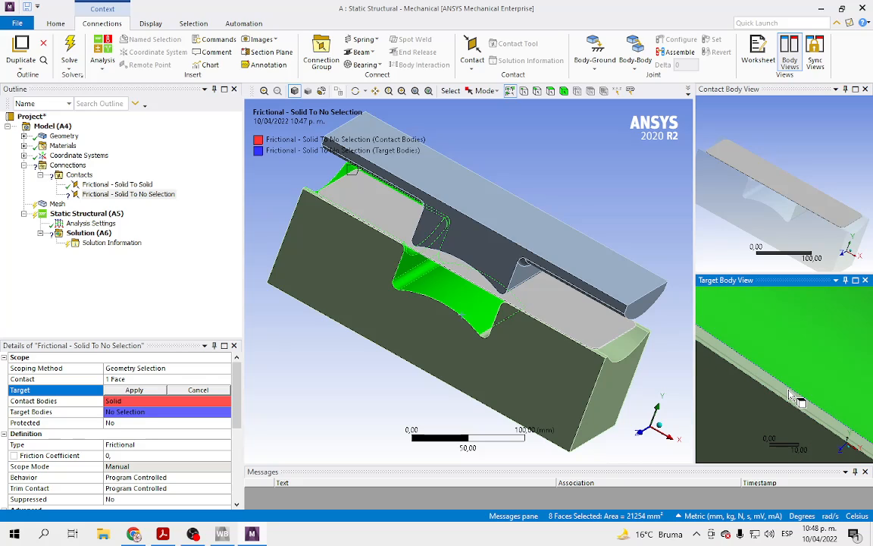
left_click(788, 393, "ctrl")
scroll(792, 398, "down", 6)
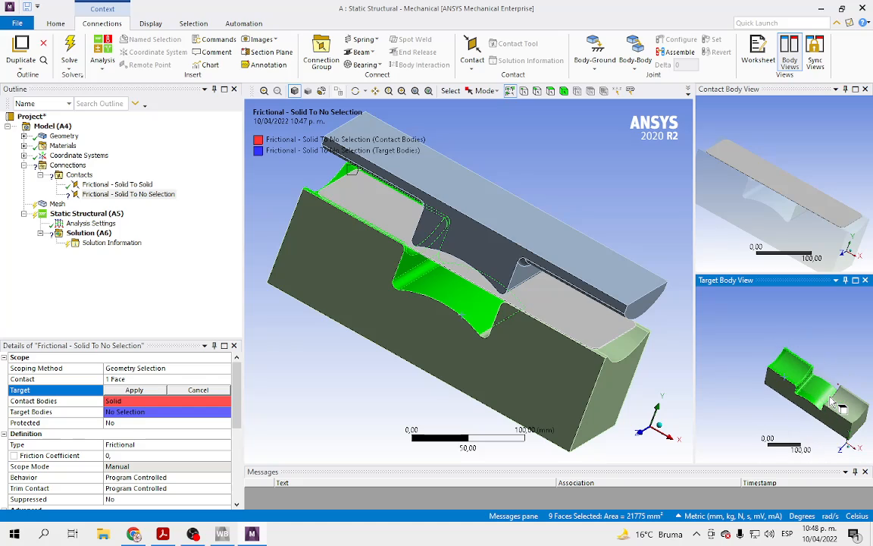
Extend the target selection to thirteen faces with the cavity's opposite wall, its rounded transitions and the die's other curved end channel
middle_click_drag(831, 398, 850, 416)
right_click_drag(785, 361, 846, 421)
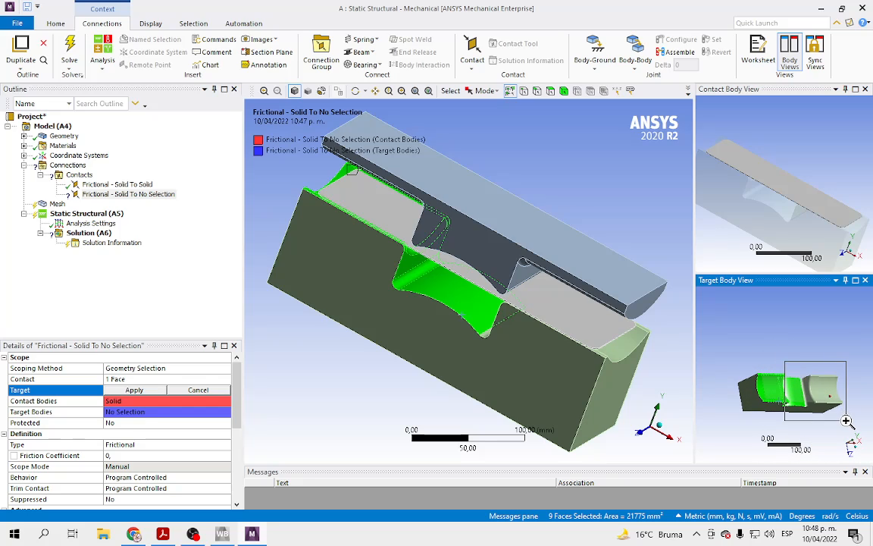
left_click(767, 395, "ctrl")
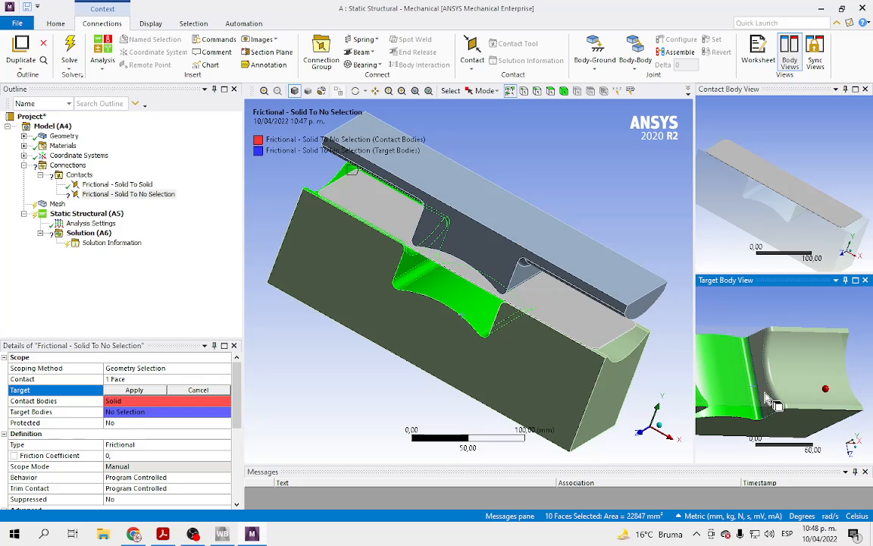
left_click(785, 397, "ctrl")
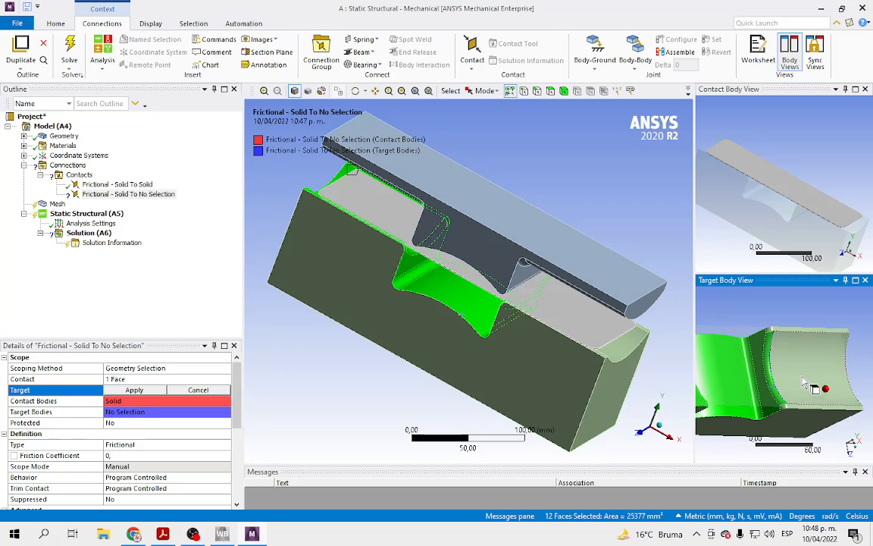
left_click(804, 382, "ctrl")
Add the four remaining narrow rim and corner faces beside the second end channel and apply all 17 faces as the contact's target
right_click_drag(797, 394, 817, 423)
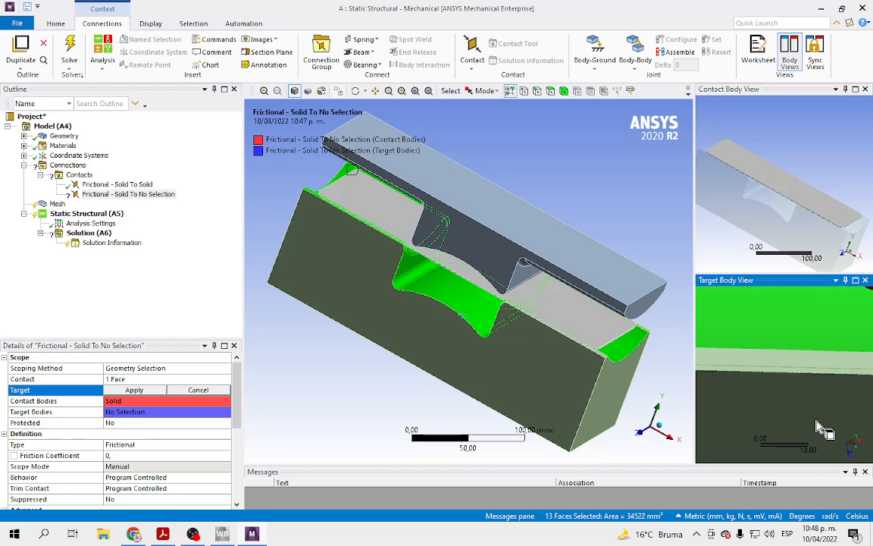
left_click(795, 362, "ctrl")
scroll(825, 372, "down", 8)
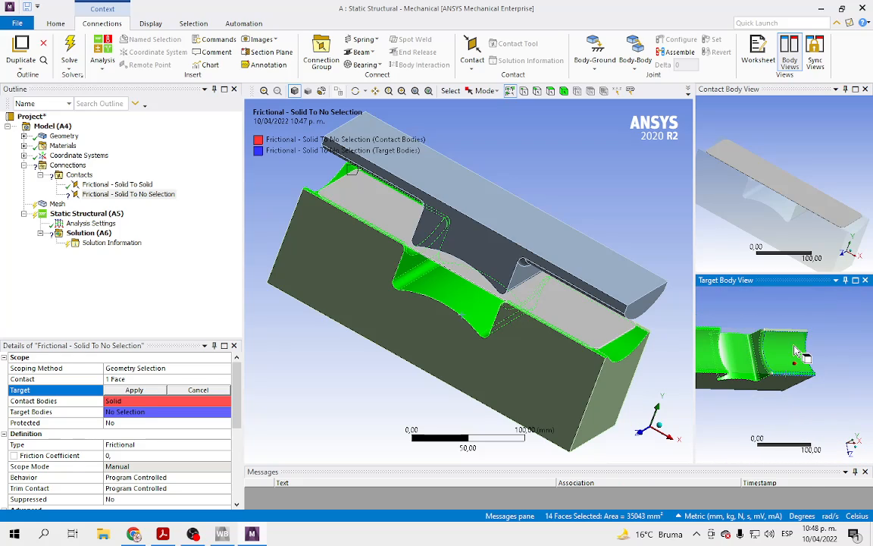
scroll(794, 350, "up", 6)
left_click(739, 349, "ctrl")
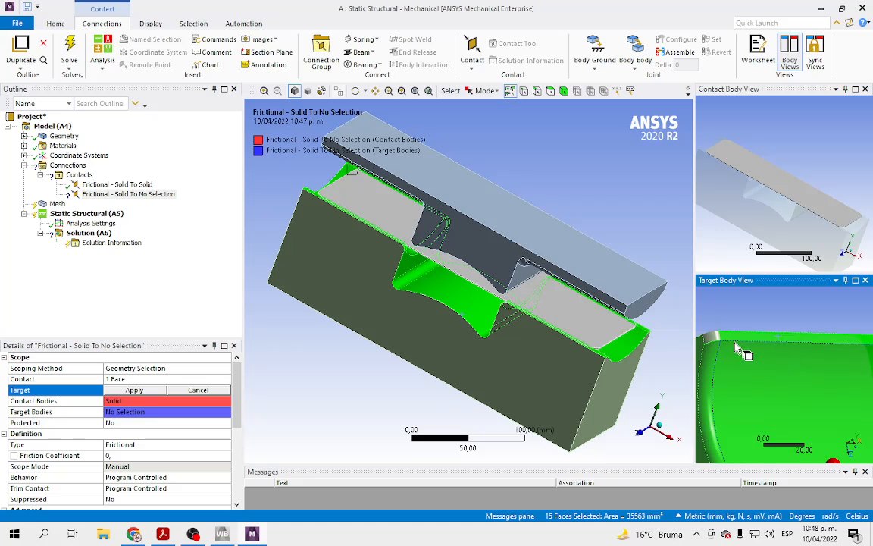
scroll(739, 350, "down", 5)
left_click(787, 437, "ctrl")
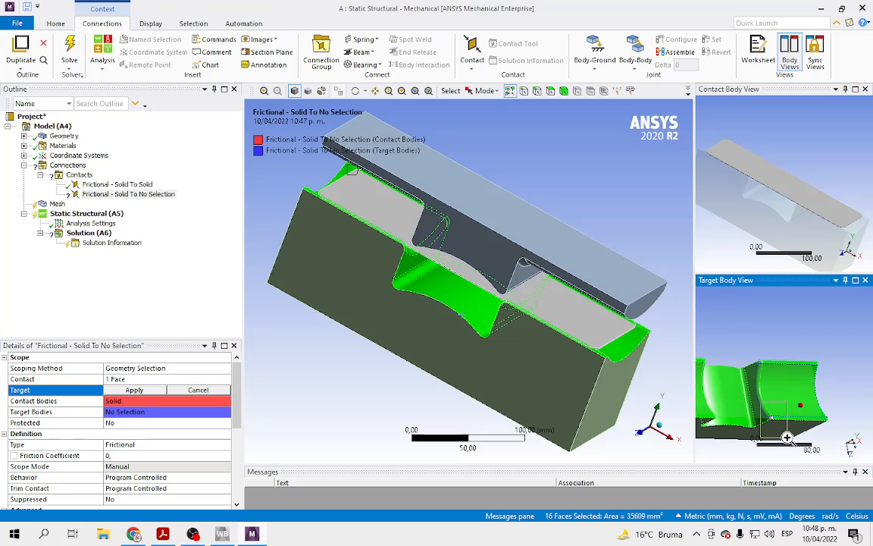
scroll(787, 438, "up", 5)
left_click(796, 379, "ctrl")
scroll(793, 375, "down", 6)
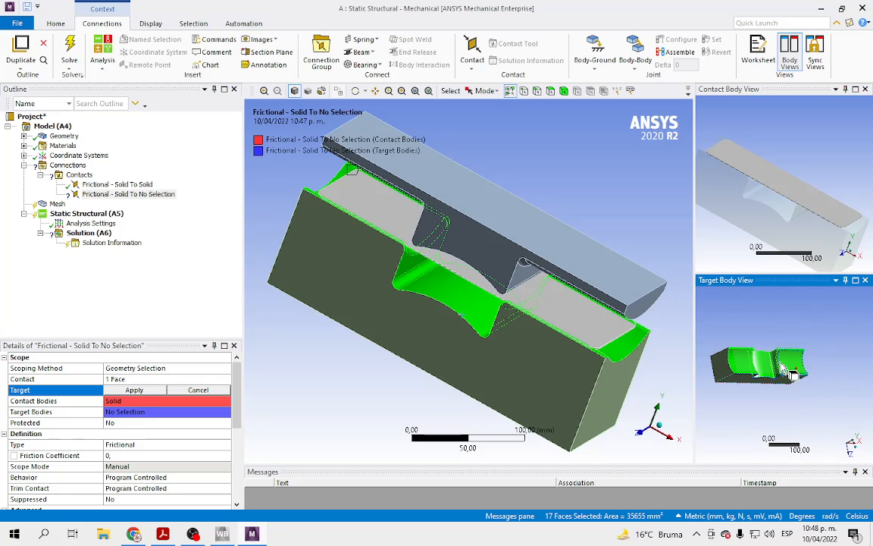
middle_click_drag(784, 369, 735, 350)
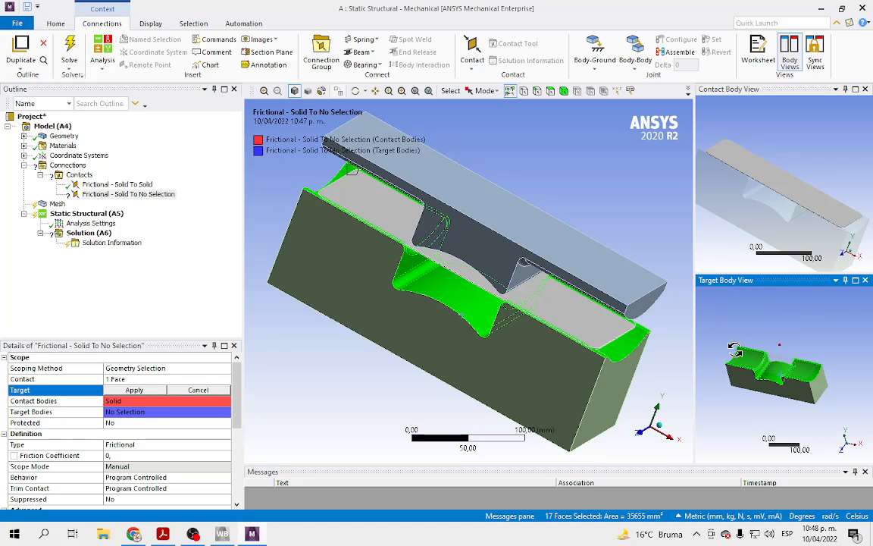
left_click(129, 391)
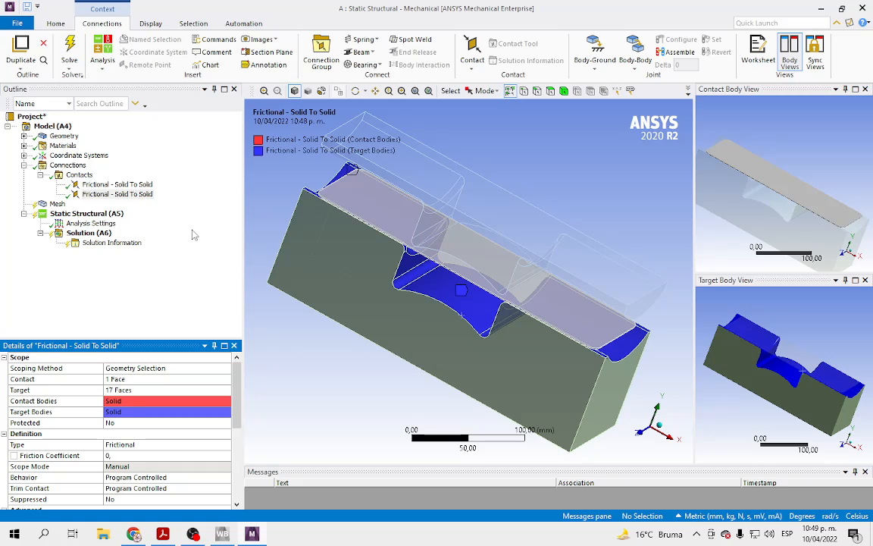
For both frictional contacts together, set the friction coefficient to 0,57 and the behavior to Asymmetric
left_click(130, 195)
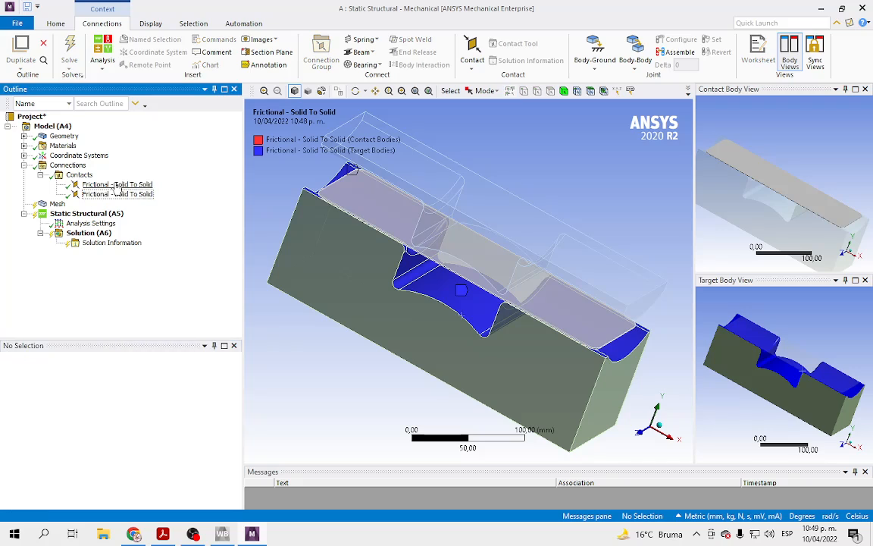
left_click(120, 185, "ctrl")
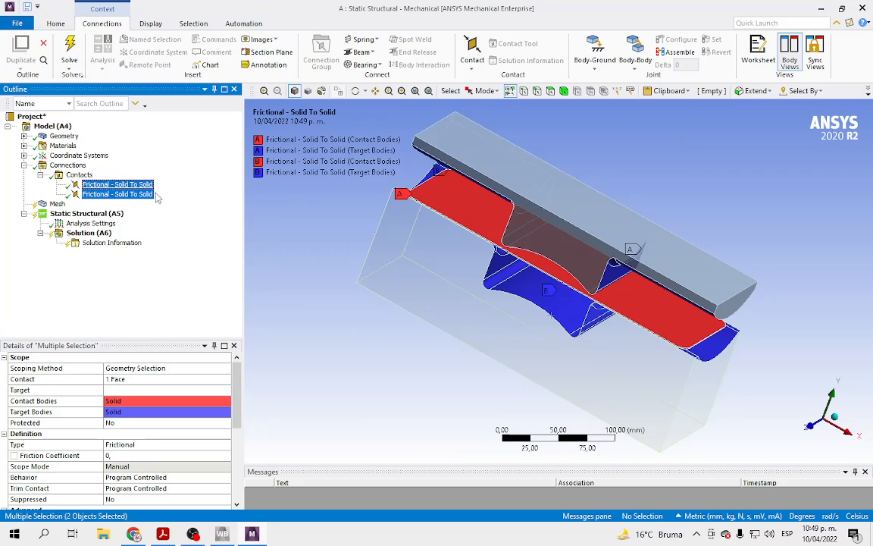
scroll(163, 426, "down", 2)
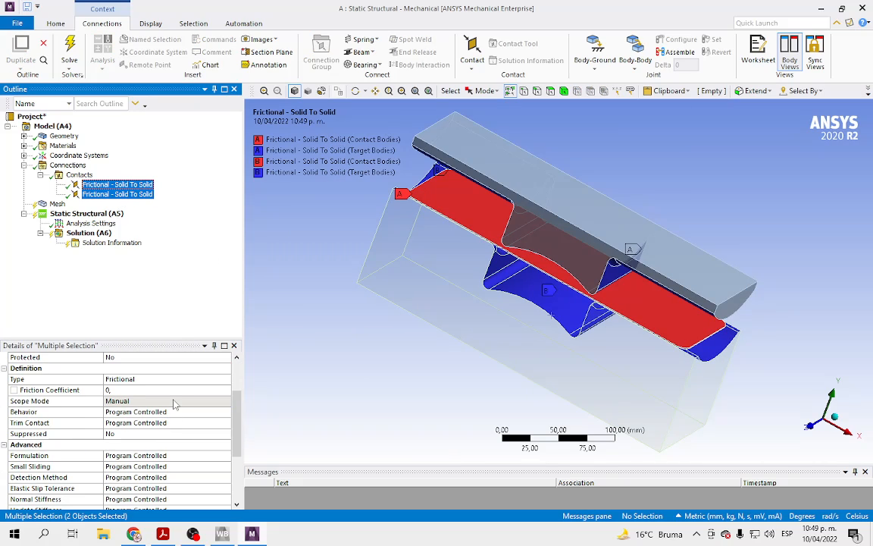
left_click(121, 390)
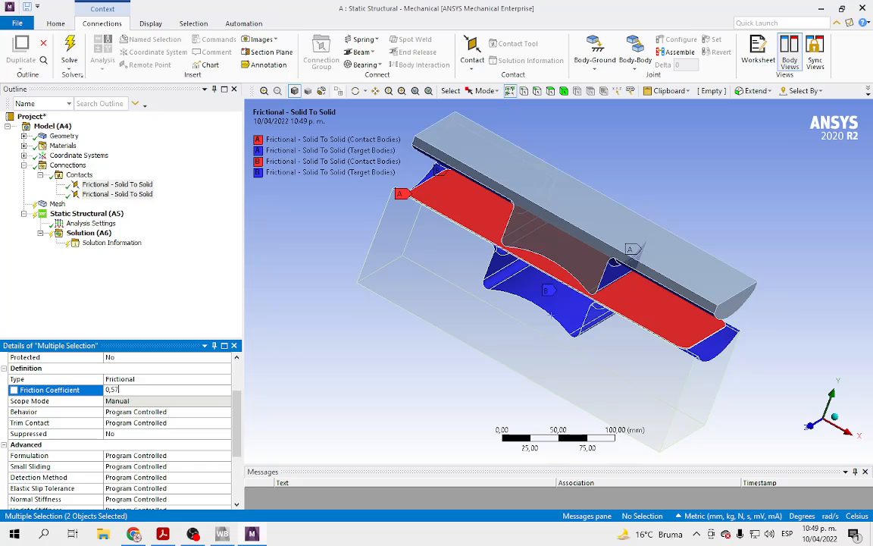
left_click(150, 411)
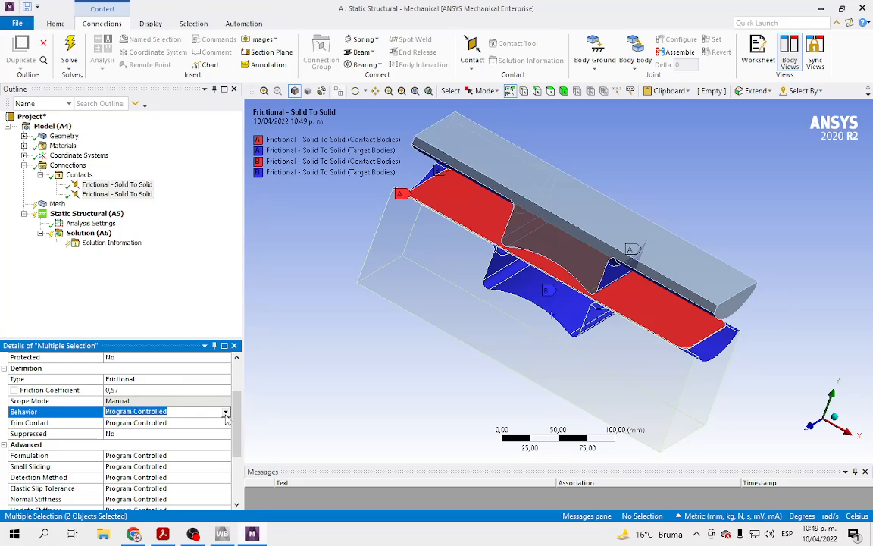
left_click(225, 412)
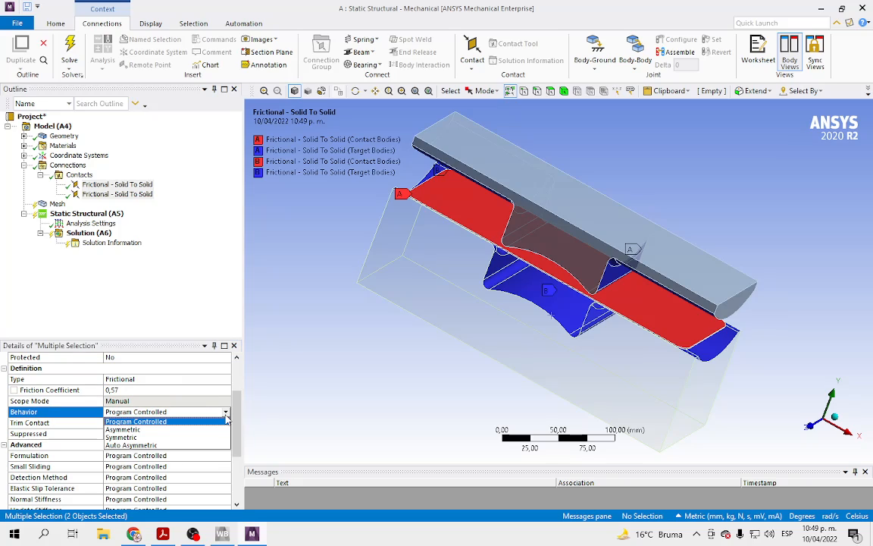
left_click(129, 429)
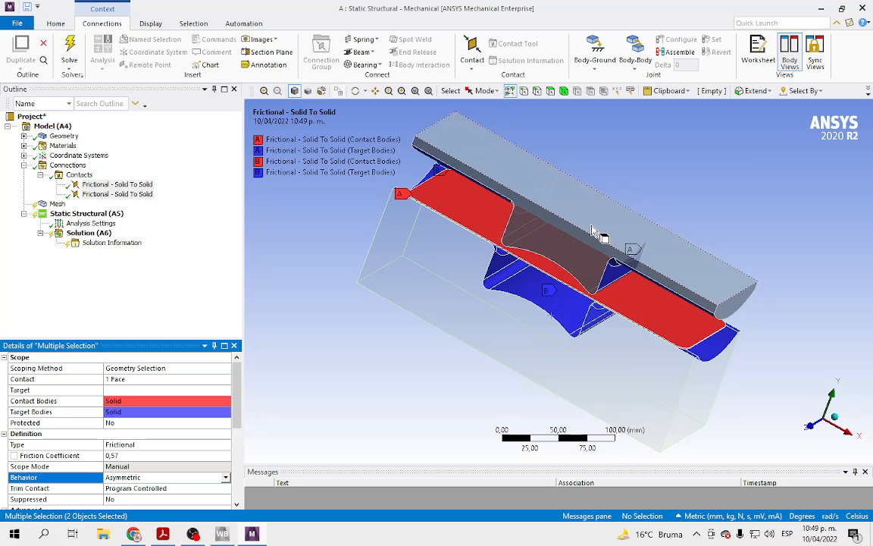
Set the formulation of both frictional contacts to Augmented Lagrange
scroll(153, 434, "down", 3)
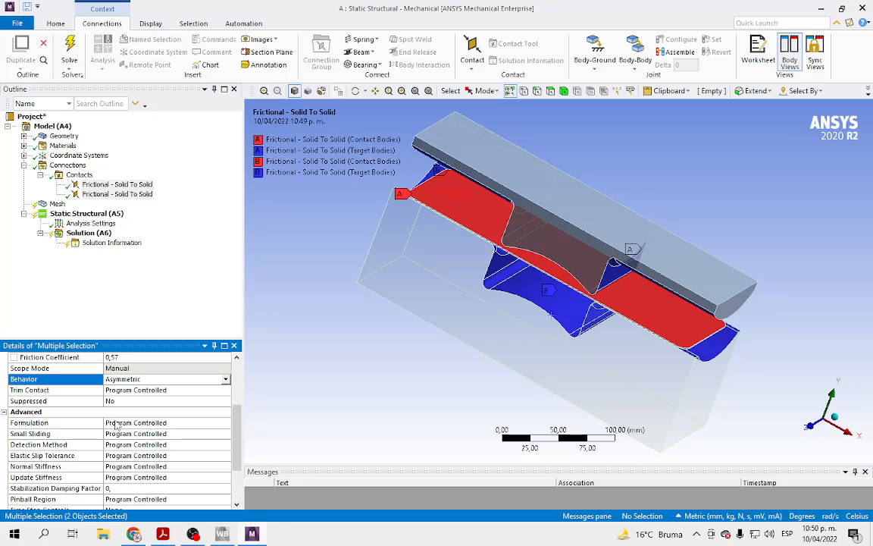
left_click(146, 419)
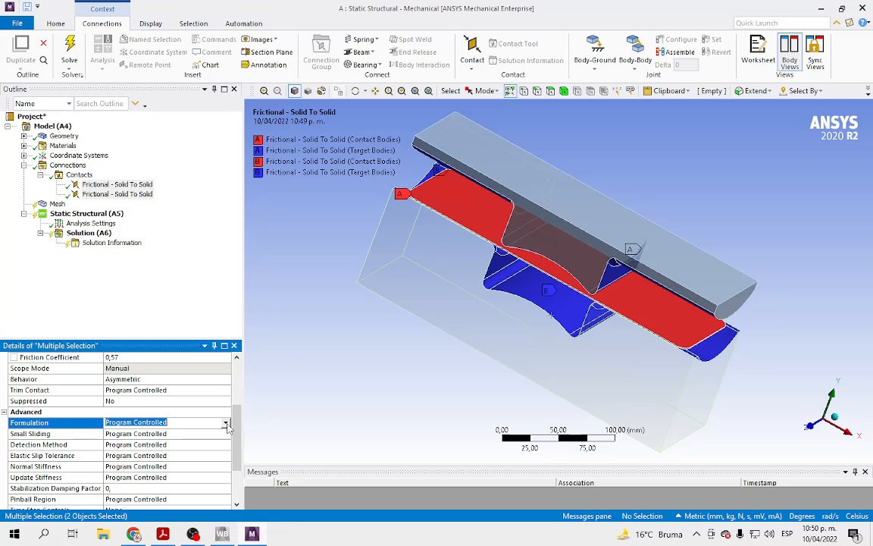
left_click(226, 424)
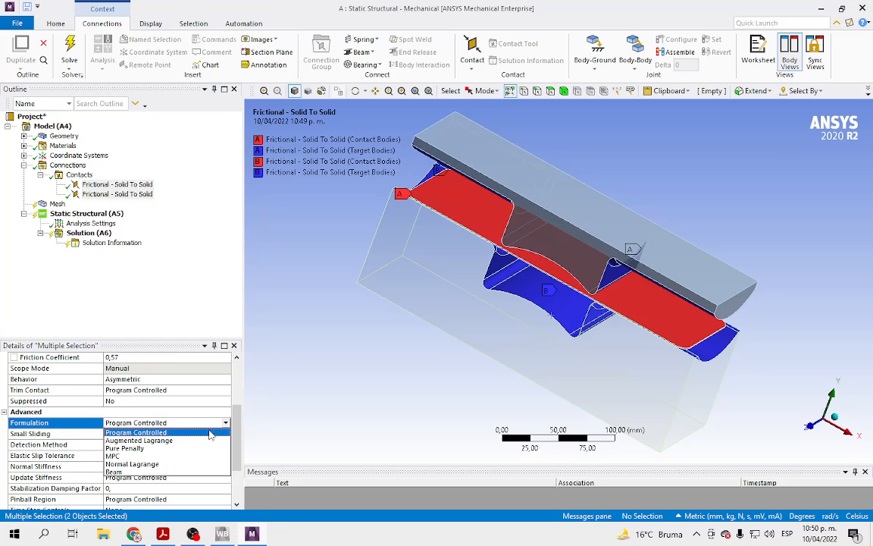
left_click(147, 441)
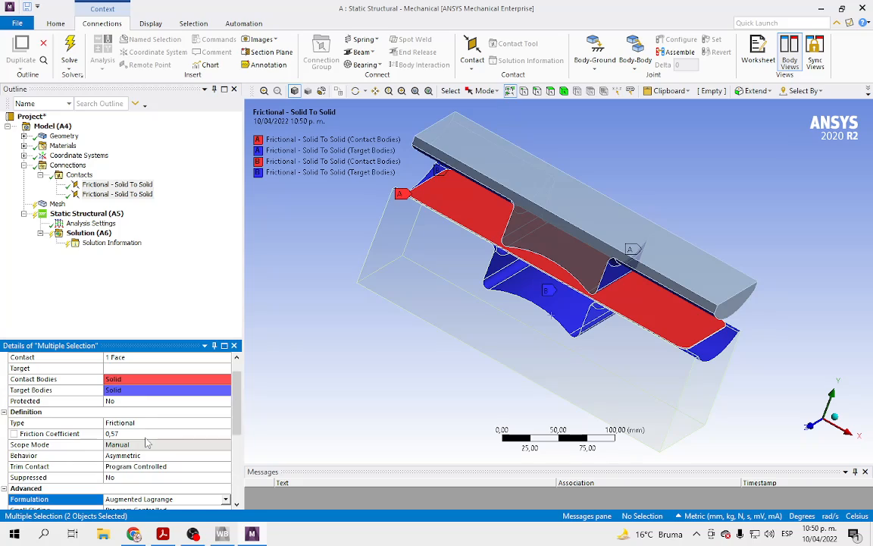
Define the normal stiffness of both frictional contacts by Factor, with a normal stiffness factor of 1e-002
scroll(149, 436, "down", 2)
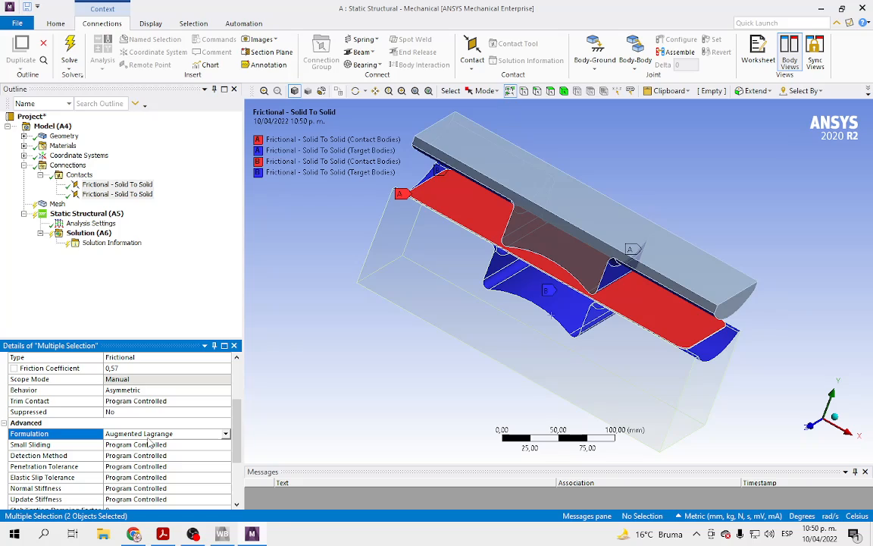
left_click(175, 489)
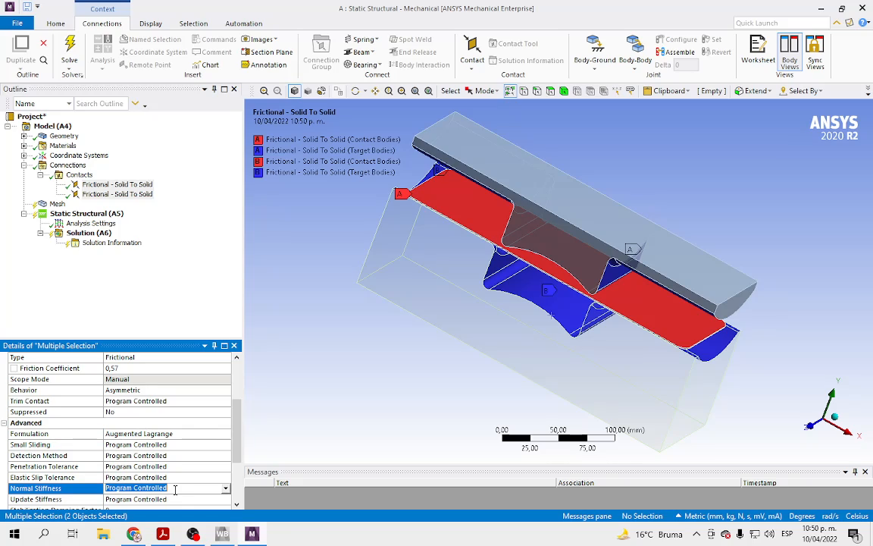
left_click(225, 489)
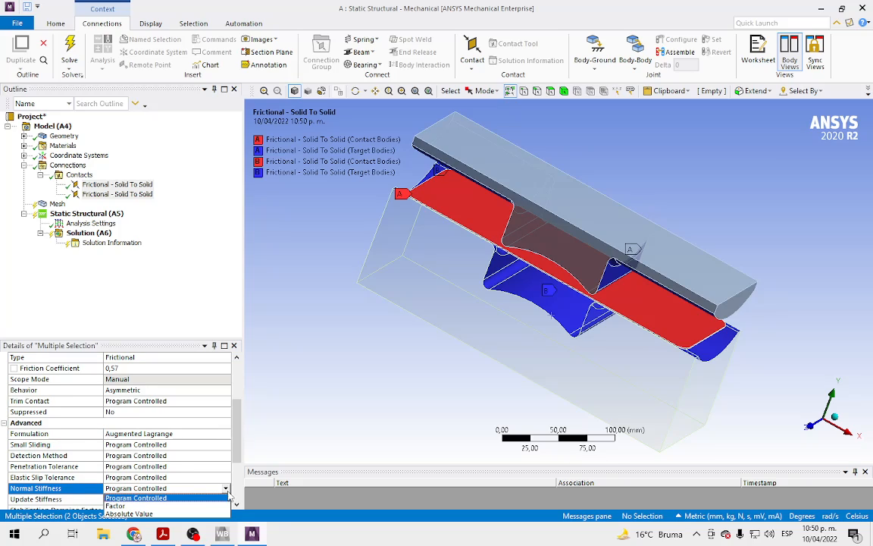
left_click(121, 505)
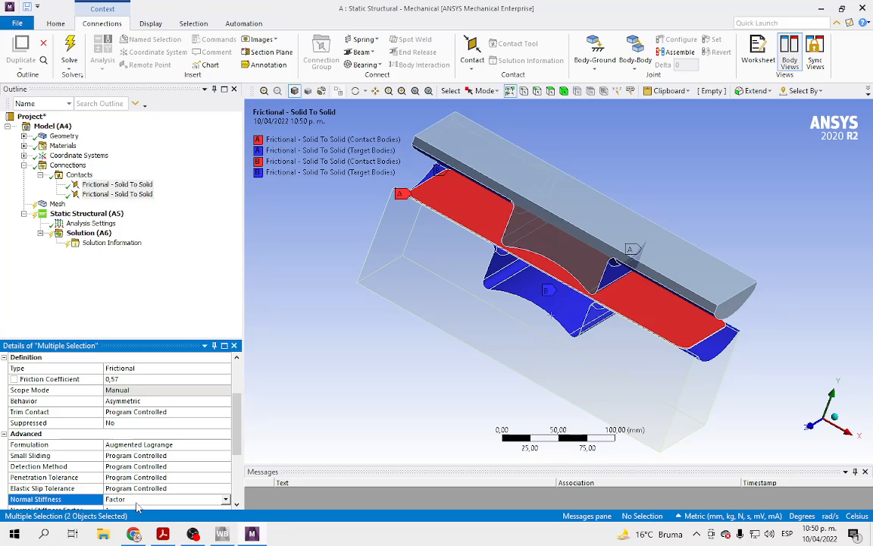
scroll(159, 469, "down", 2)
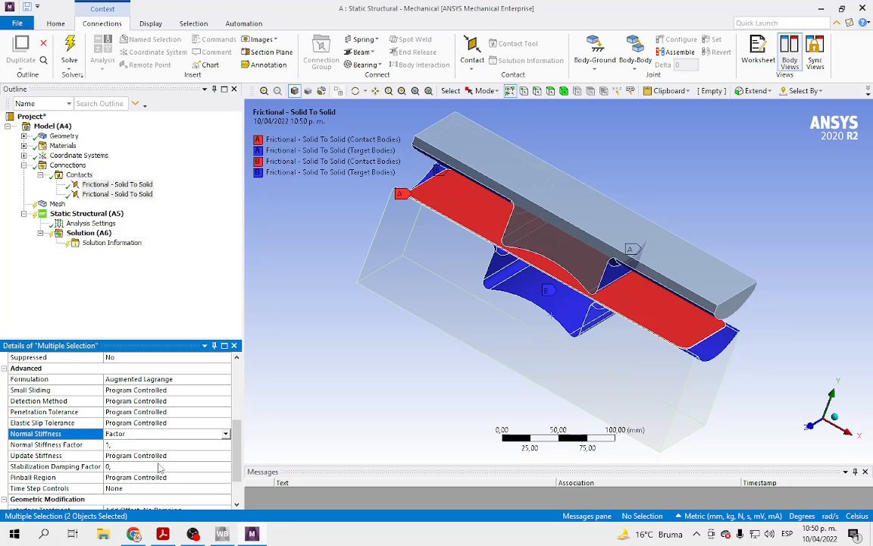
left_click(119, 445)
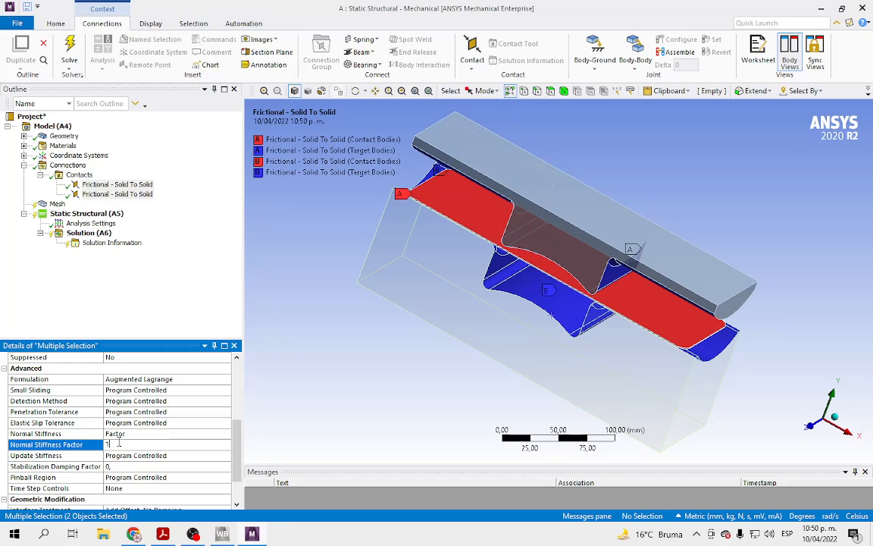
type("1e-")
Define the pinball region of both frictional contacts by Radius, with a pinball radius of 1 mm
scroll(175, 423, "down", 1)
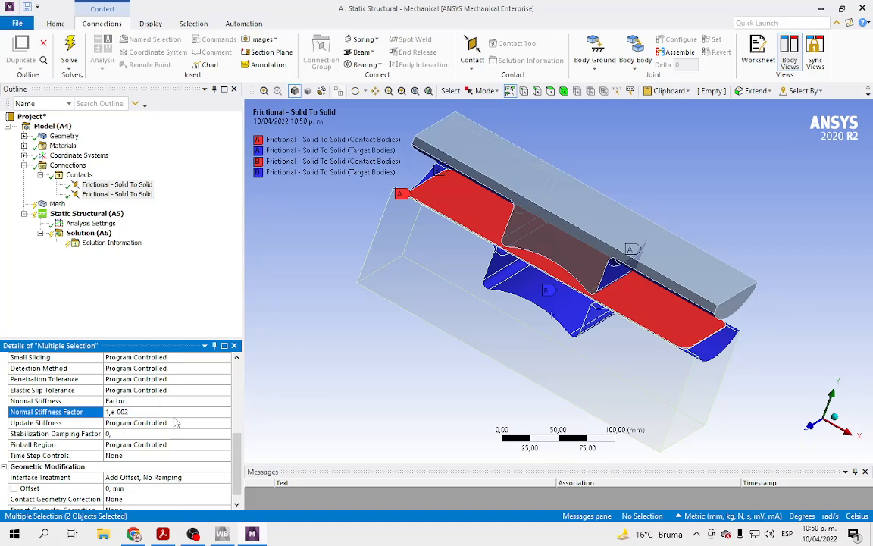
scroll(79, 449, "down", 1)
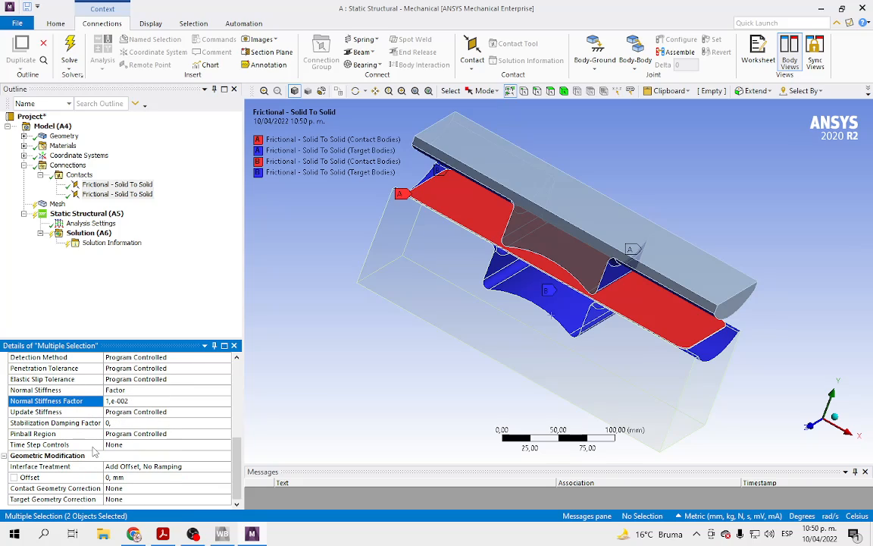
left_click(174, 434)
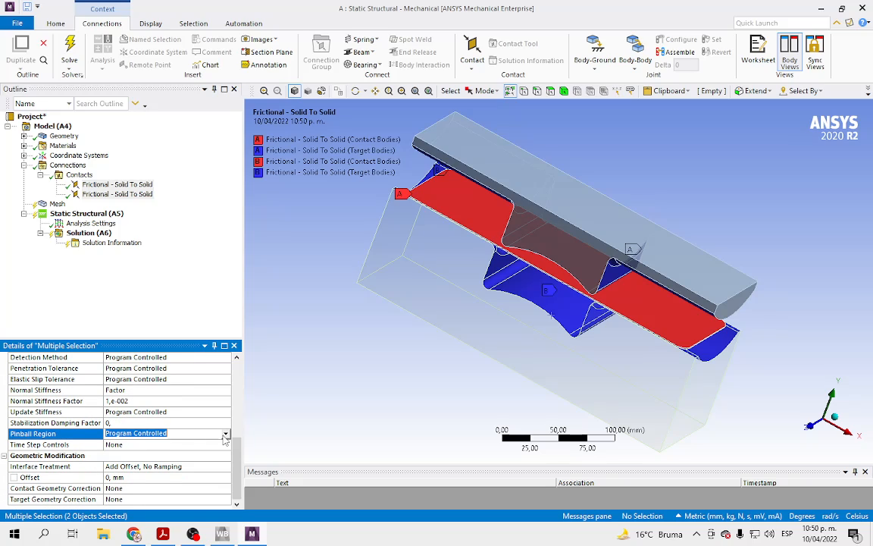
left_click(226, 434)
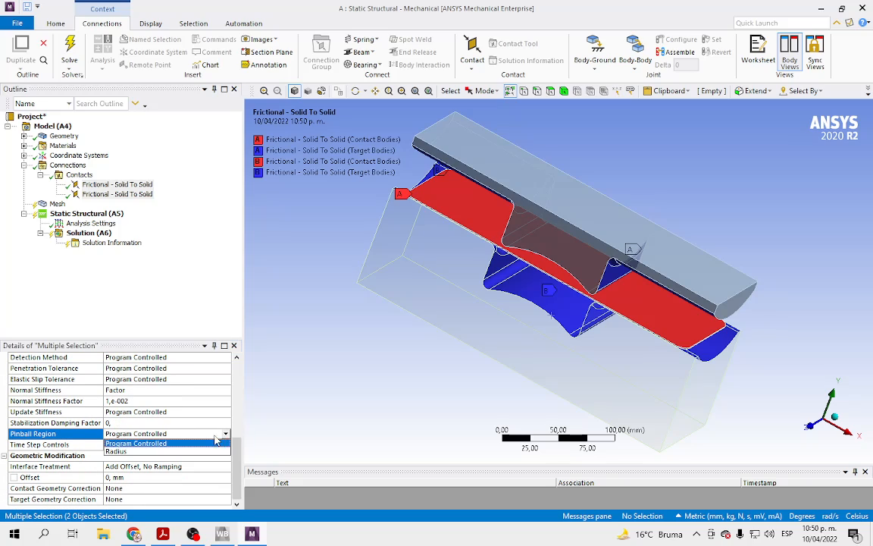
left_click(129, 451)
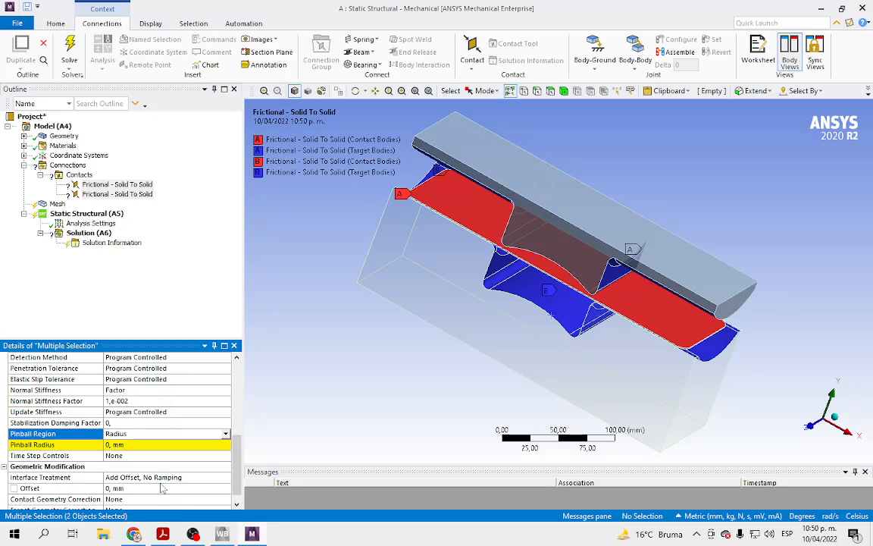
left_click(133, 445)
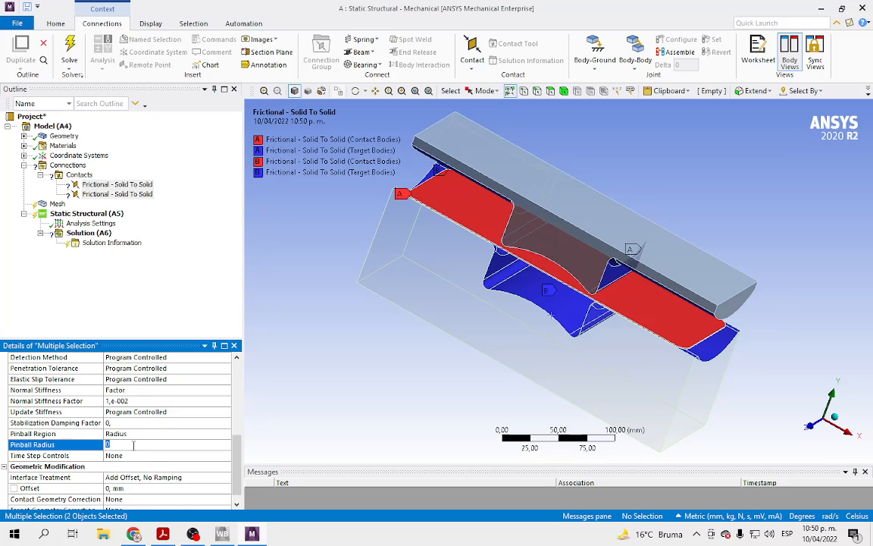
type("1")
Set the interface treatment of both frictional contacts to Adjust to Touch
scroll(146, 460, "down", 1)
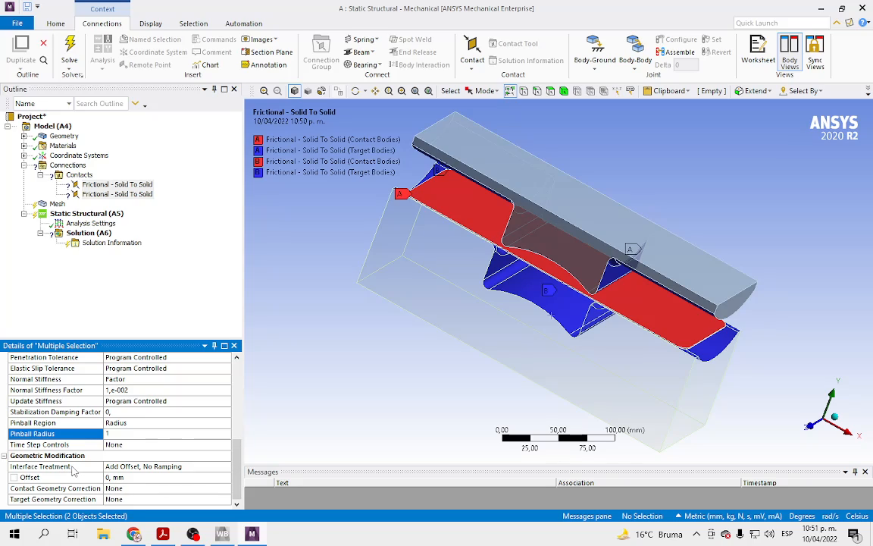
left_click(162, 467)
left_click(226, 467)
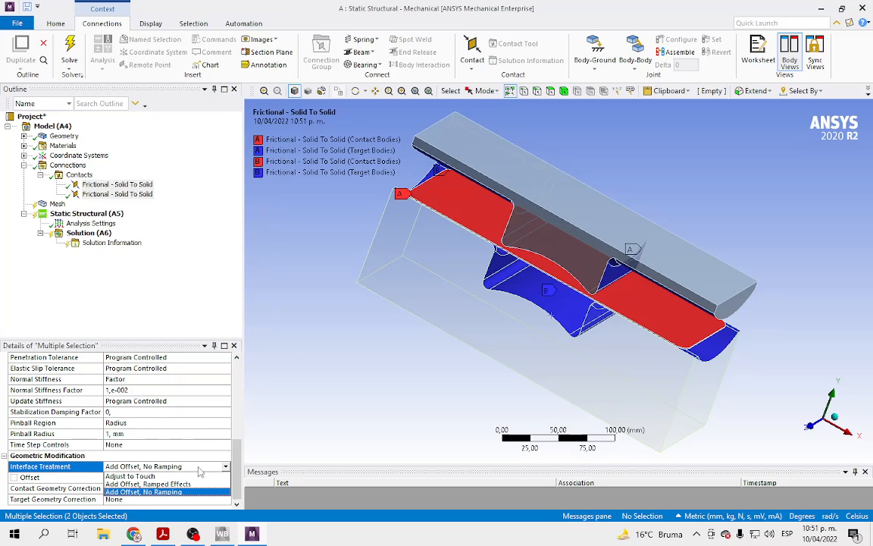
left_click(130, 481)
scroll(192, 506, "down", 1)
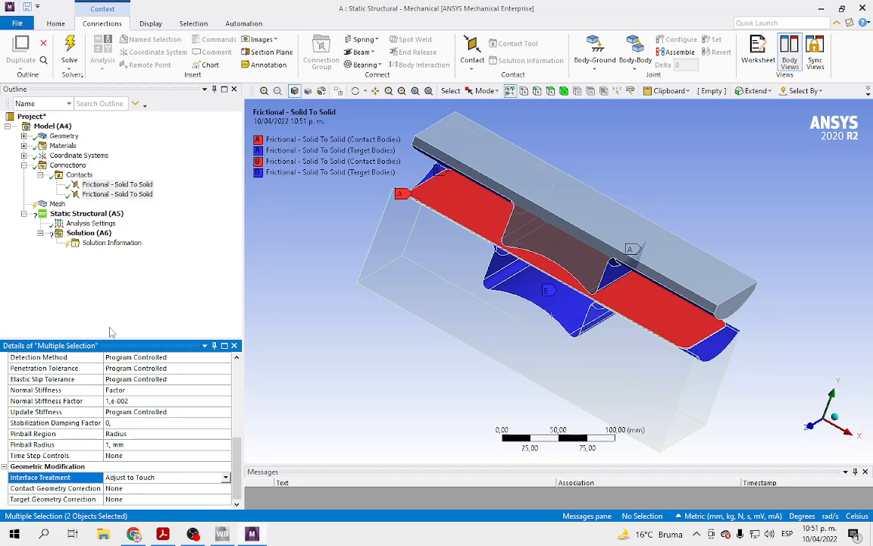
scroll(137, 408, "up", 5)
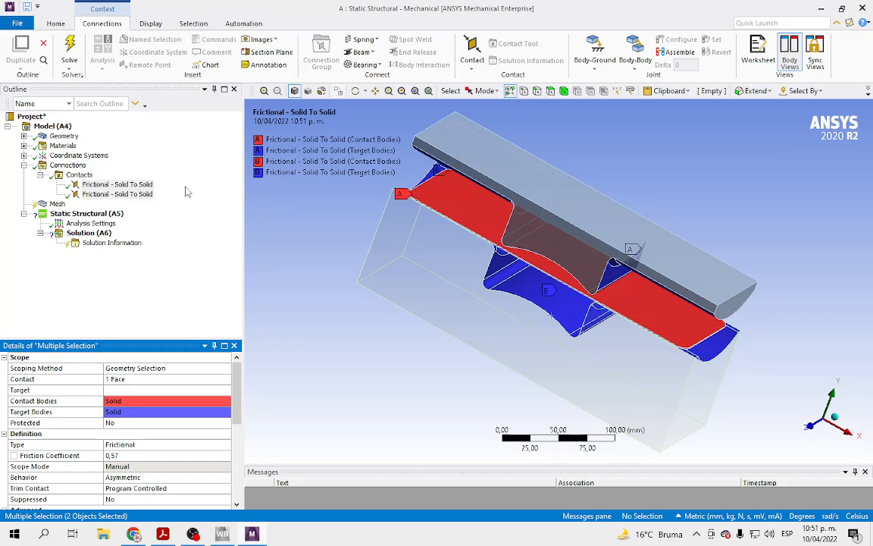
Add a mesh method scoped to the sheet body between punch and die, using Tetrahedrons
left_click(58, 204)
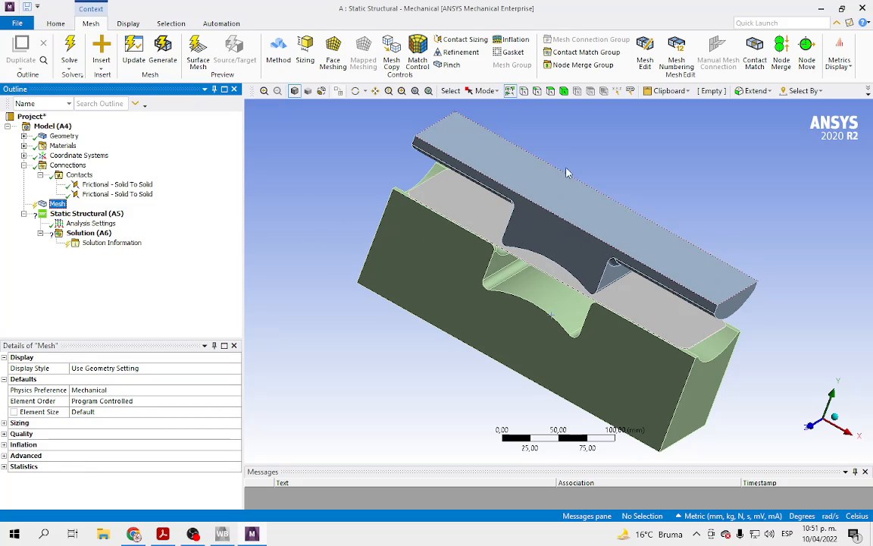
middle_click_drag(584, 154, 661, 167)
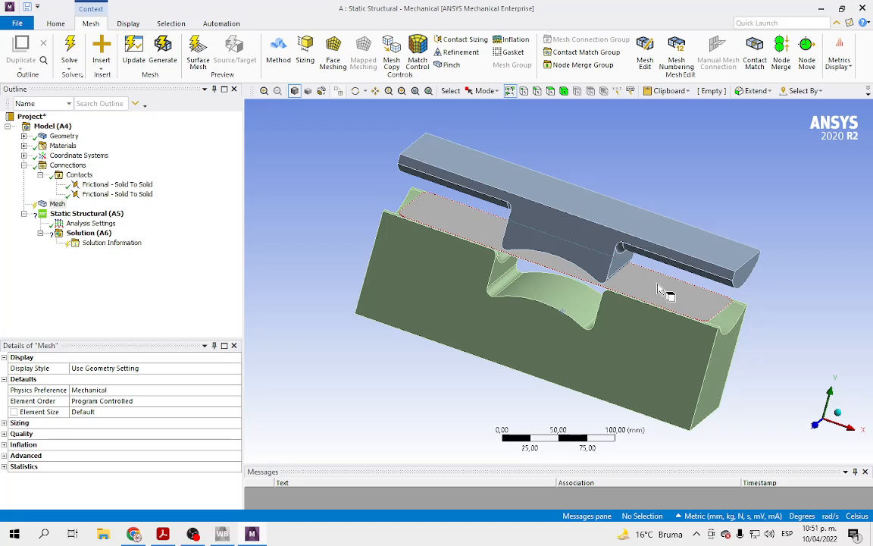
left_click(278, 52)
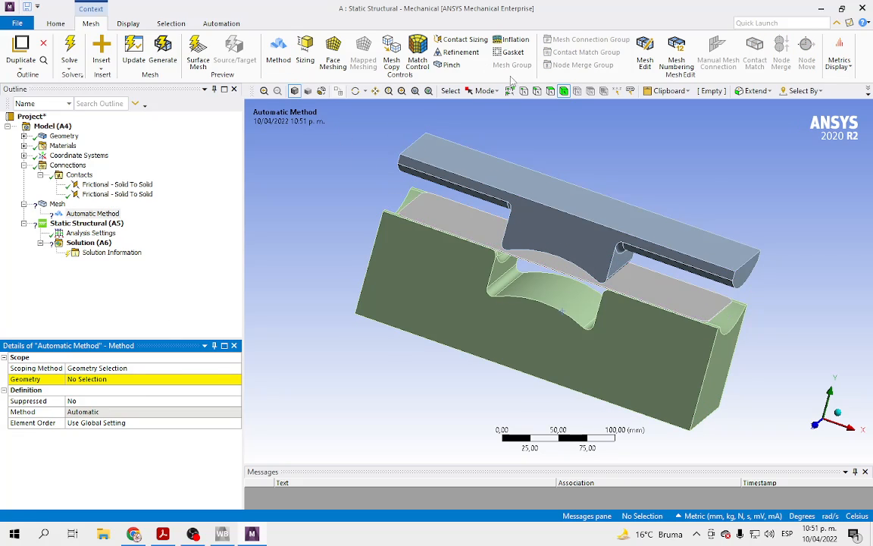
left_click(639, 291)
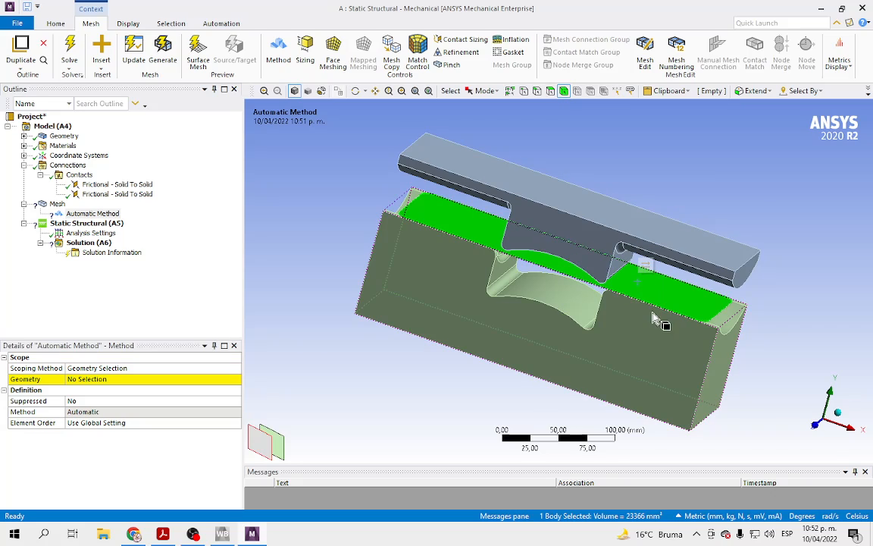
left_click(121, 379)
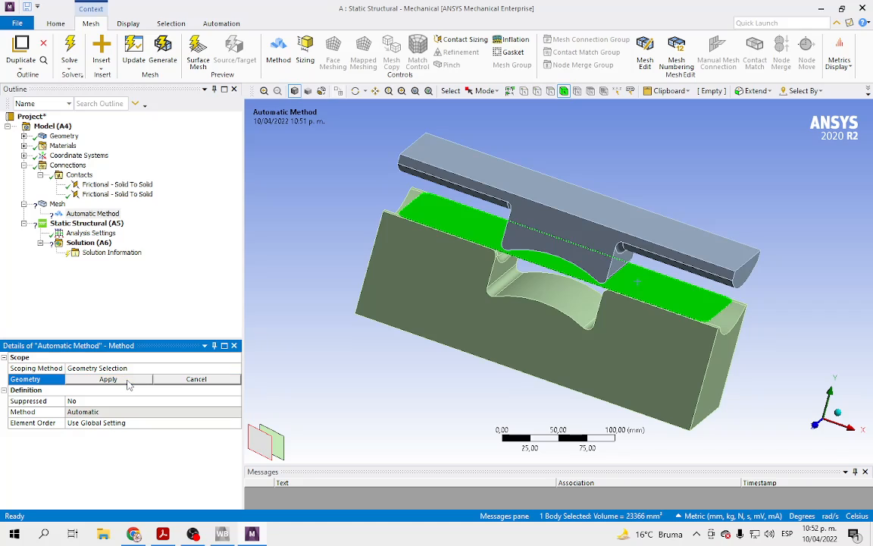
left_click(104, 379)
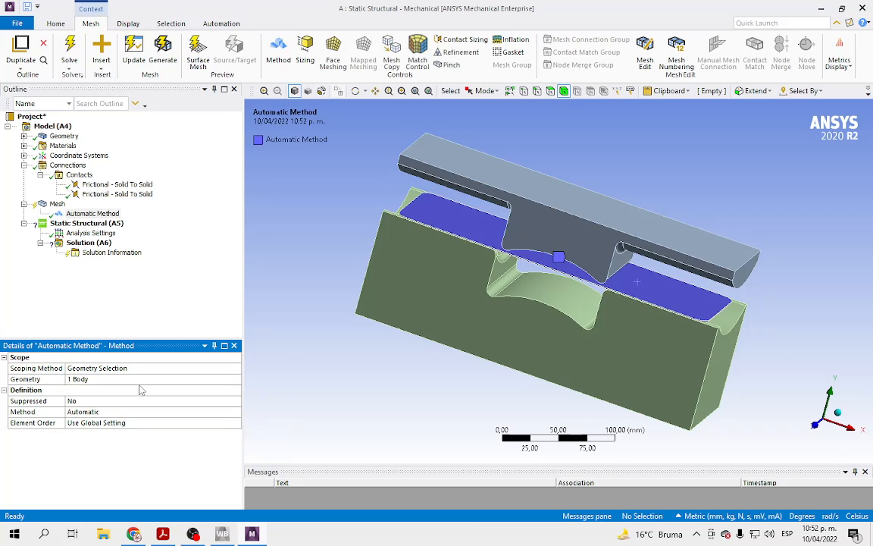
left_click(195, 414)
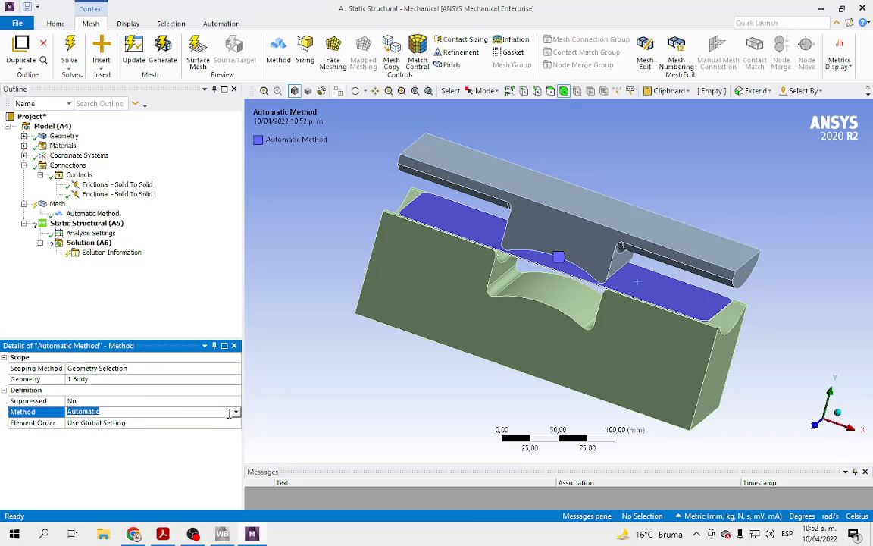
left_click(235, 412)
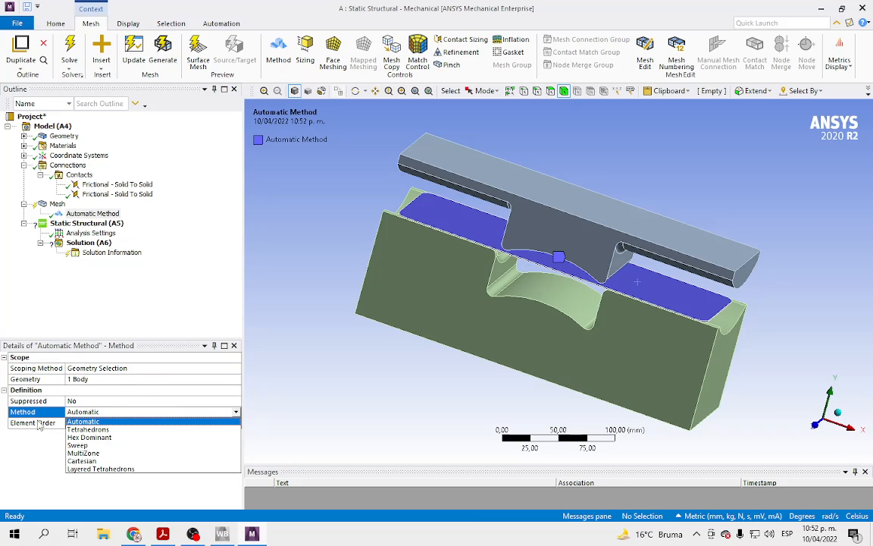
left_click(95, 429)
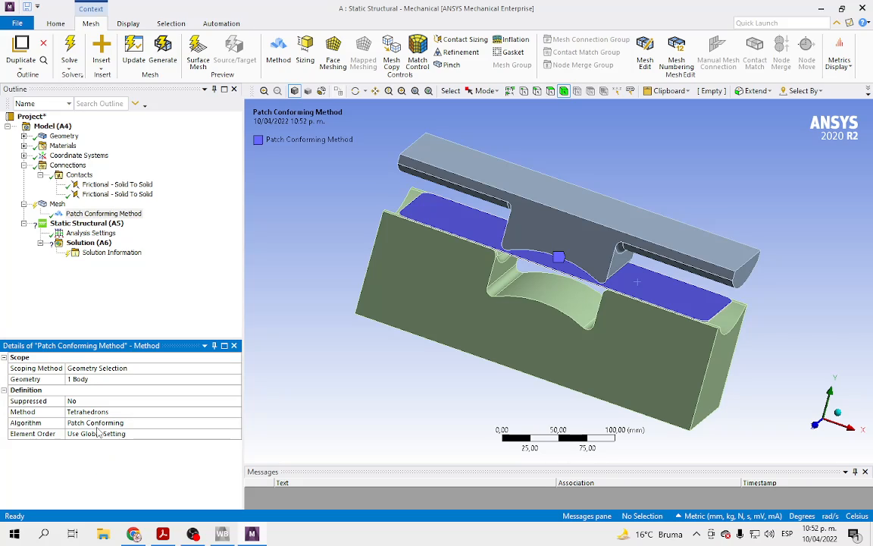
Add a body sizing with a 3 mm element size to the sheet body and generate the mesh
left_click(306, 52)
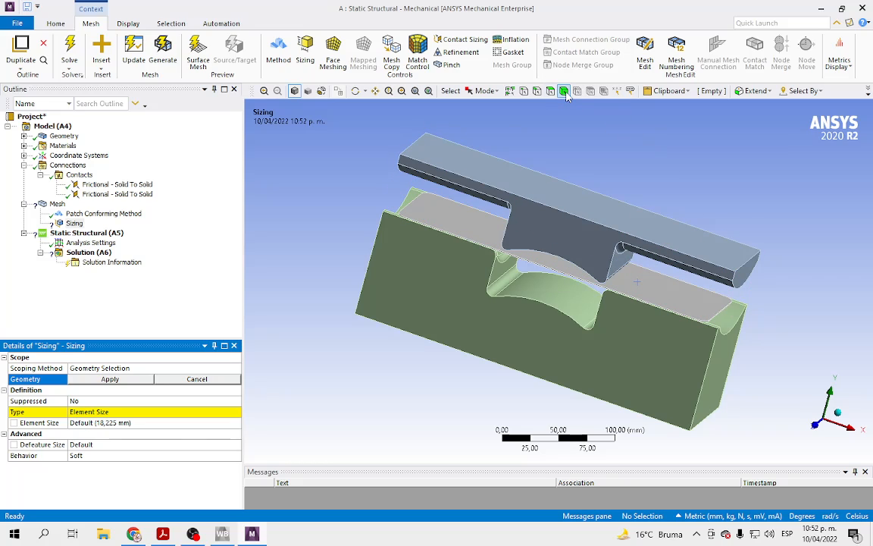
left_click(640, 290)
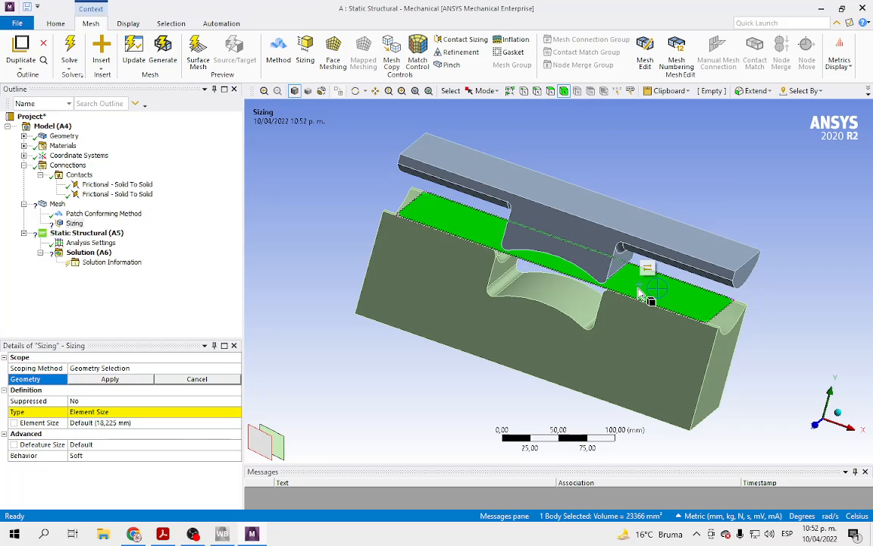
left_click(110, 379)
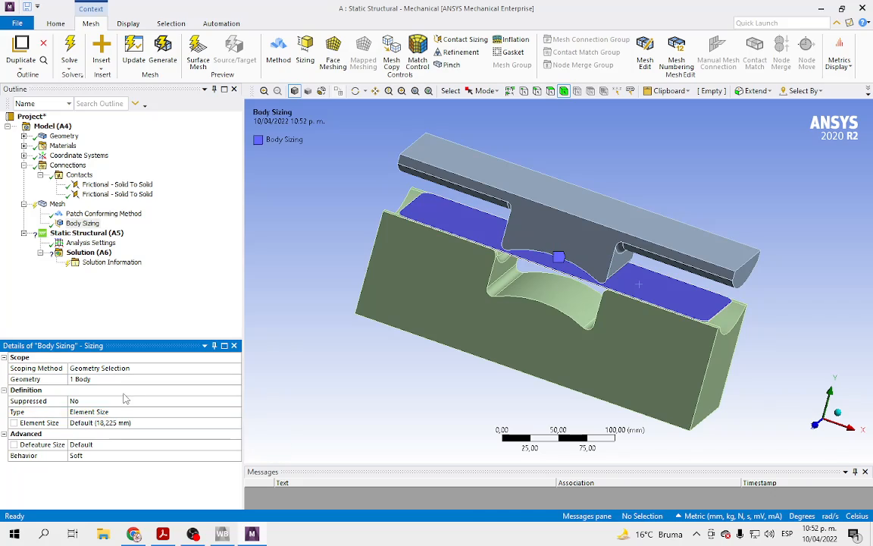
left_click(125, 422)
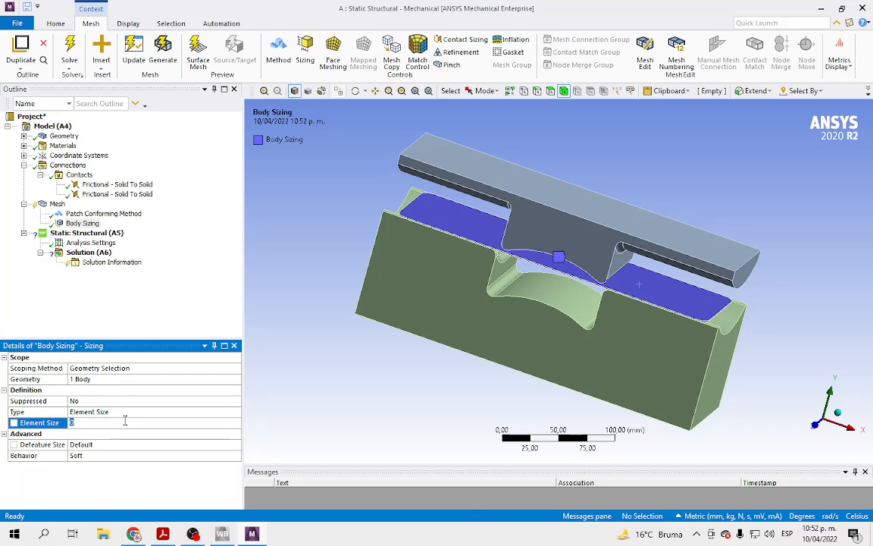
key("Return")
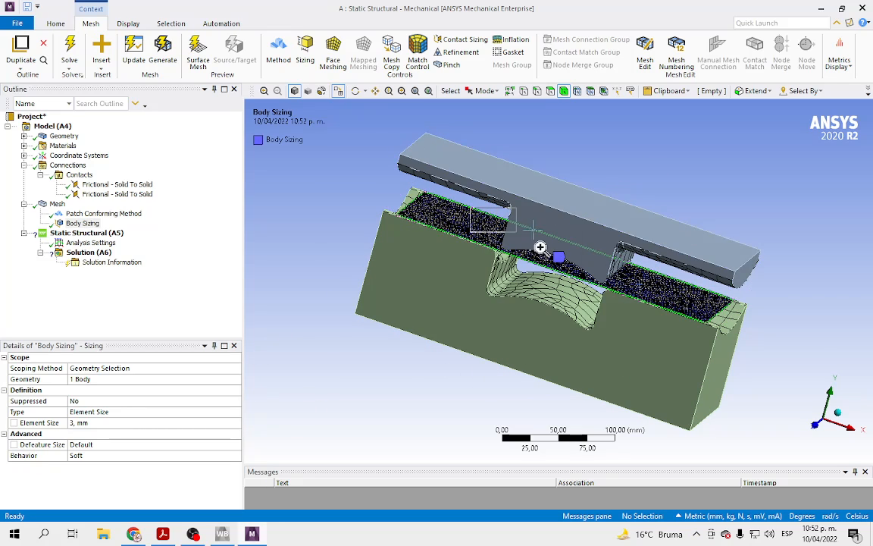
right_click_drag(541, 248, 746, 387)
middle_click_drag(748, 258, 711, 270)
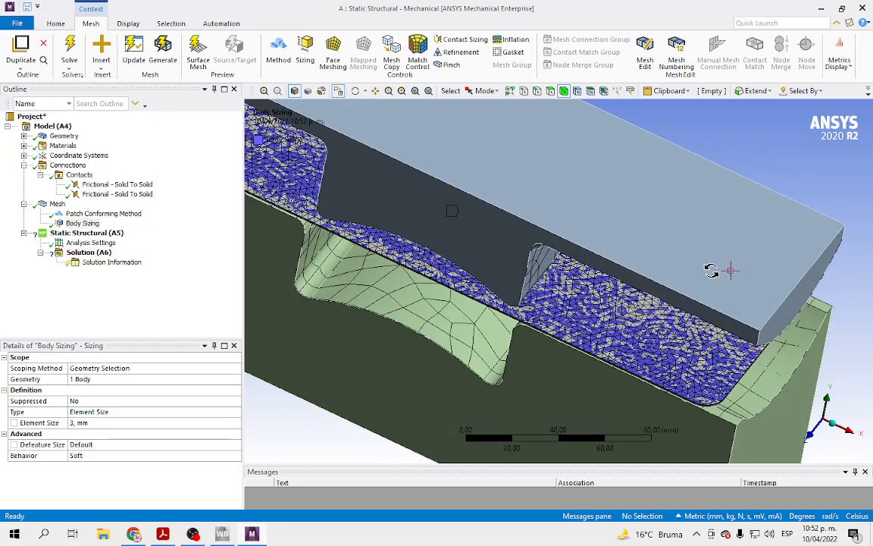
Hide the punch and examine the refined sheet mesh from above and up close
left_click(644, 163)
right_click(643, 163)
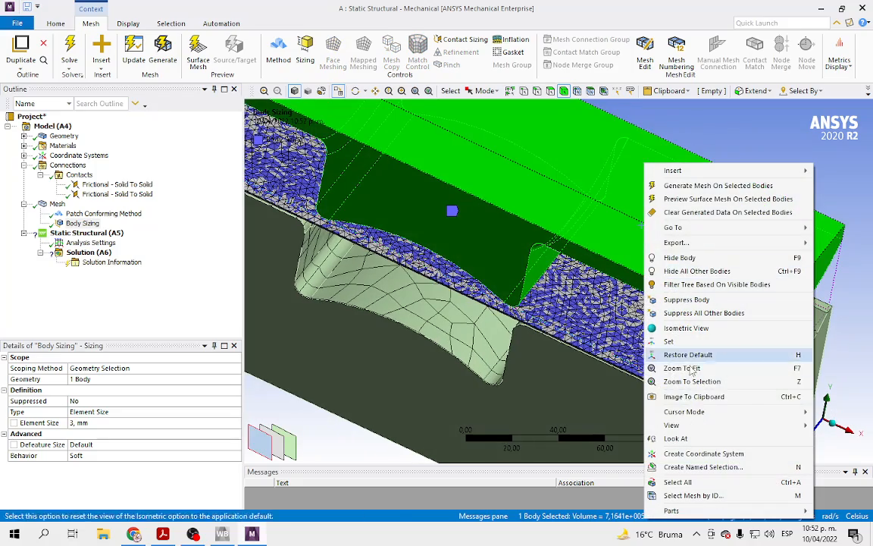
left_click(693, 258)
scroll(646, 160, "up", 2)
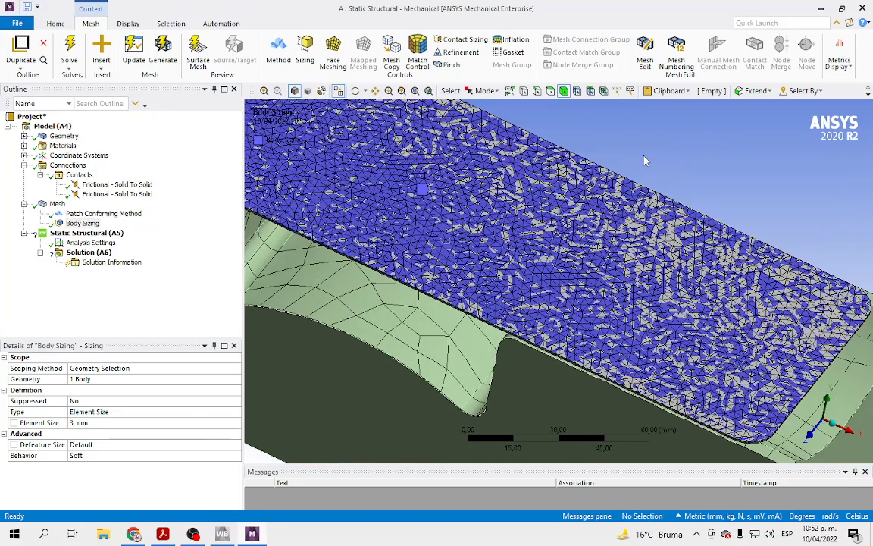
scroll(645, 160, "down", 3)
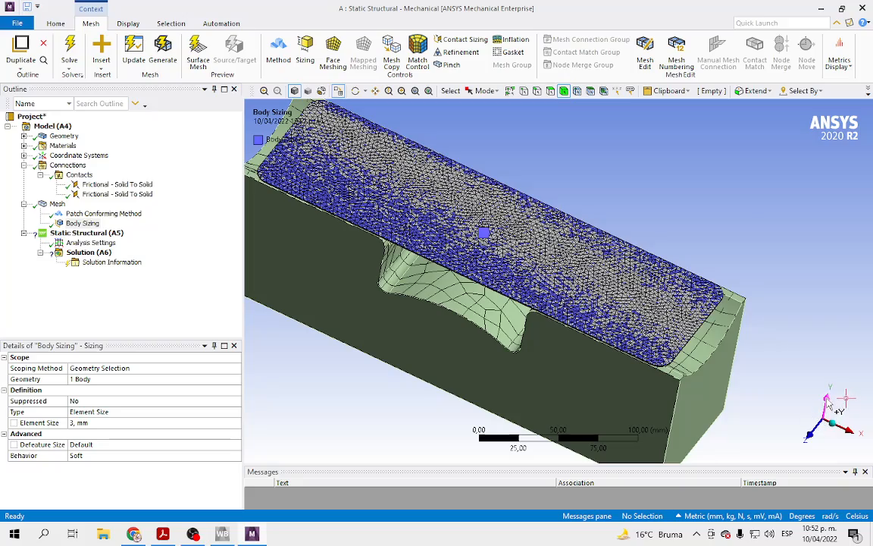
left_click(829, 406)
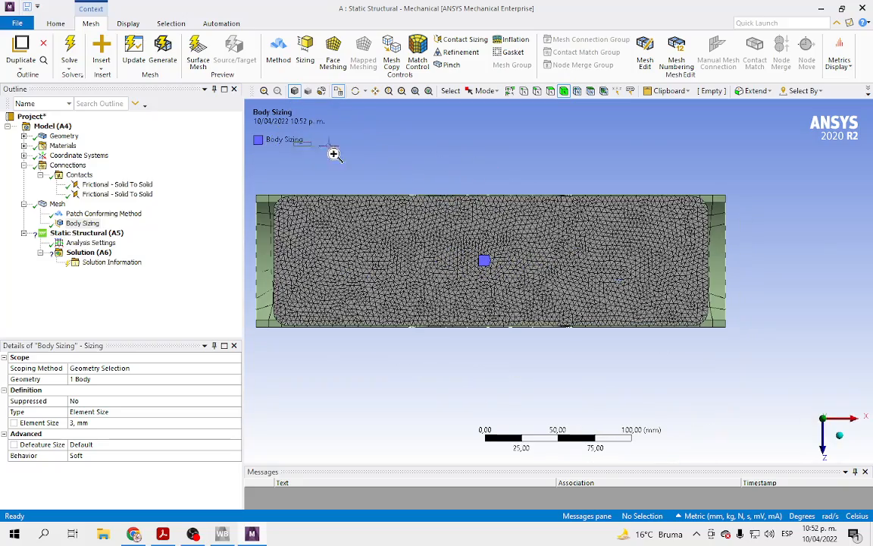
left_click_drag(334, 154, 716, 393)
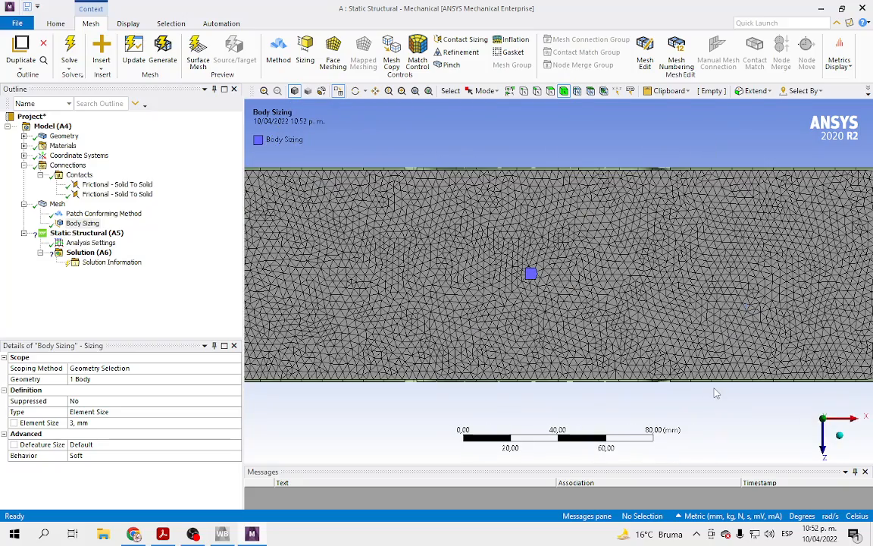
scroll(716, 394, "up", 3)
scroll(717, 394, "down", 7)
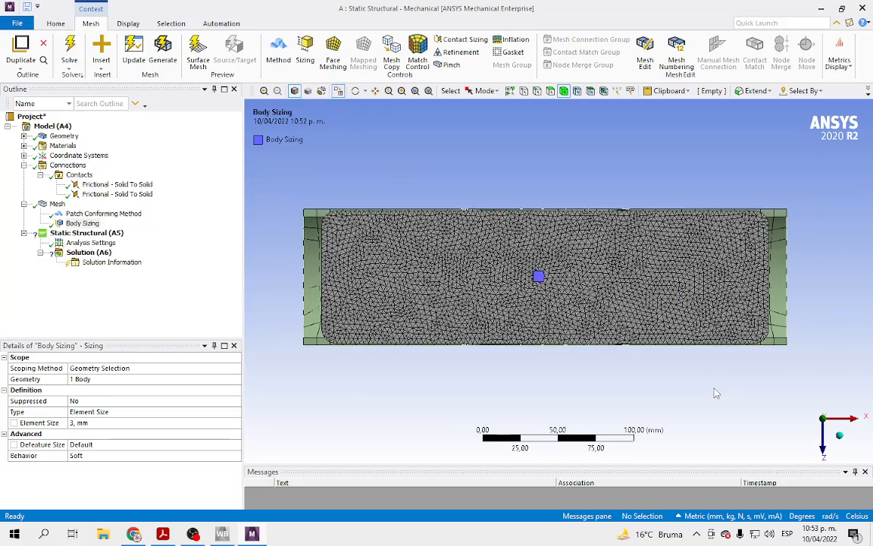
left_click_drag(240, 150, 806, 407)
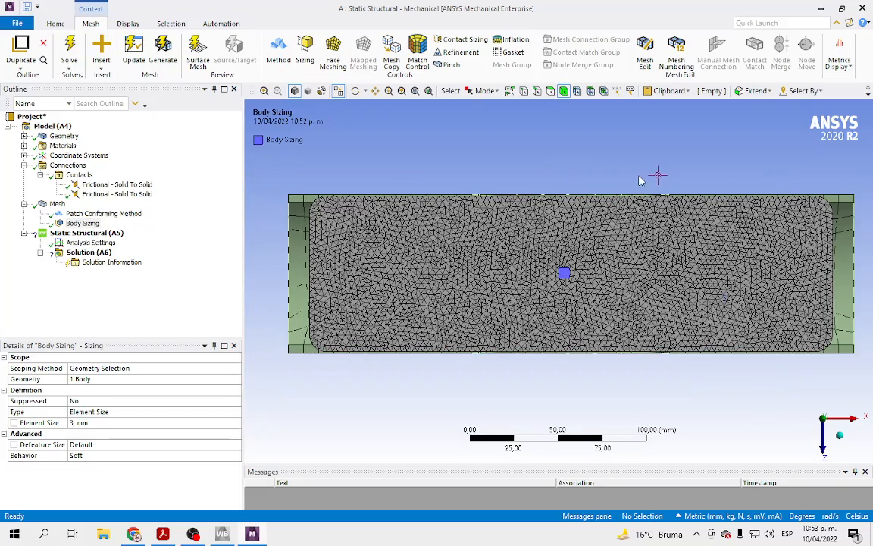
middle_click_drag(661, 178, 535, 113)
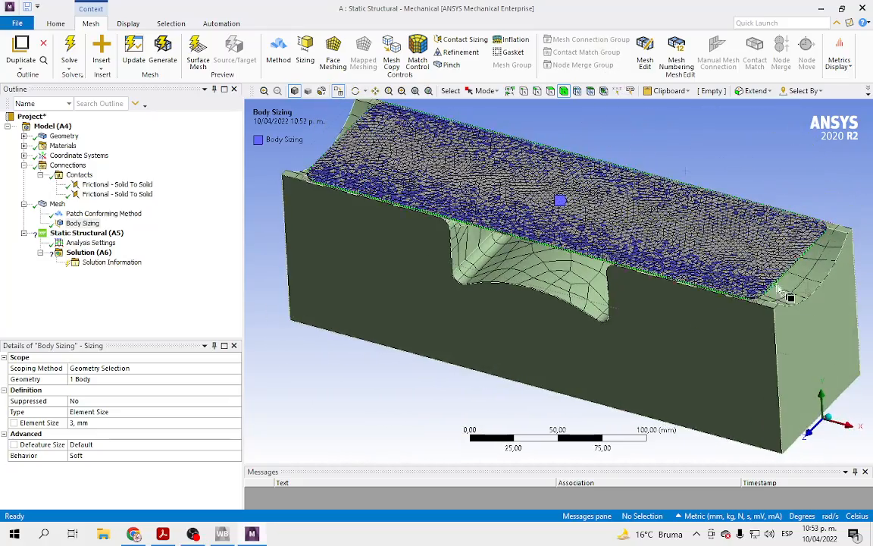
Show all bodies again and examine the mesh on the punch's underside and the die cavity
left_click(660, 341)
right_click(659, 340)
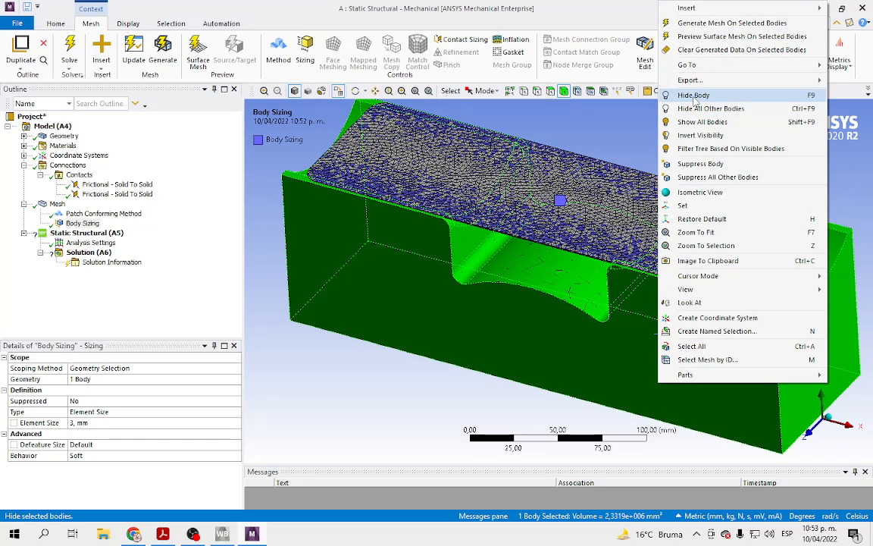
left_click(690, 122)
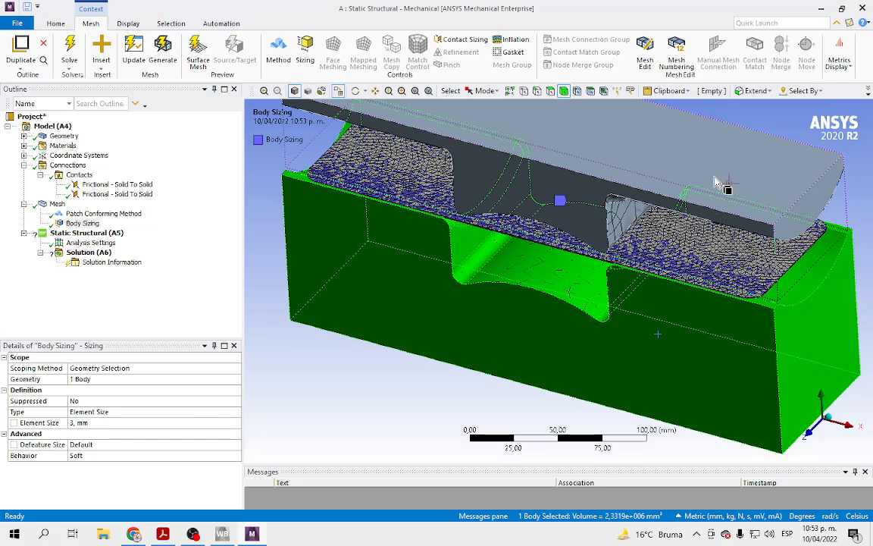
left_click(787, 125)
middle_click_drag(676, 296, 671, 222)
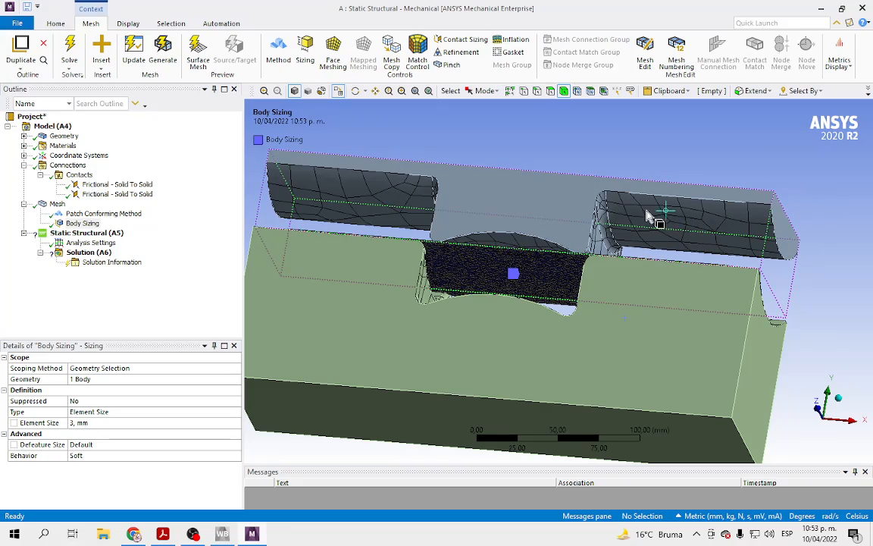
middle_click_drag(650, 217, 543, 176)
middle_click_drag(715, 152, 643, 205)
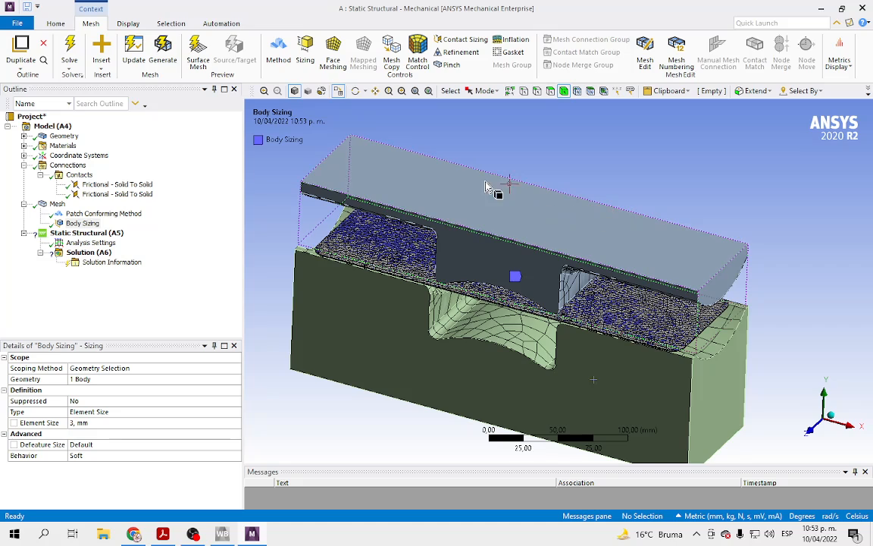
Add a new mesh sizing and hide the sheet body between the punch and die
left_click(305, 50)
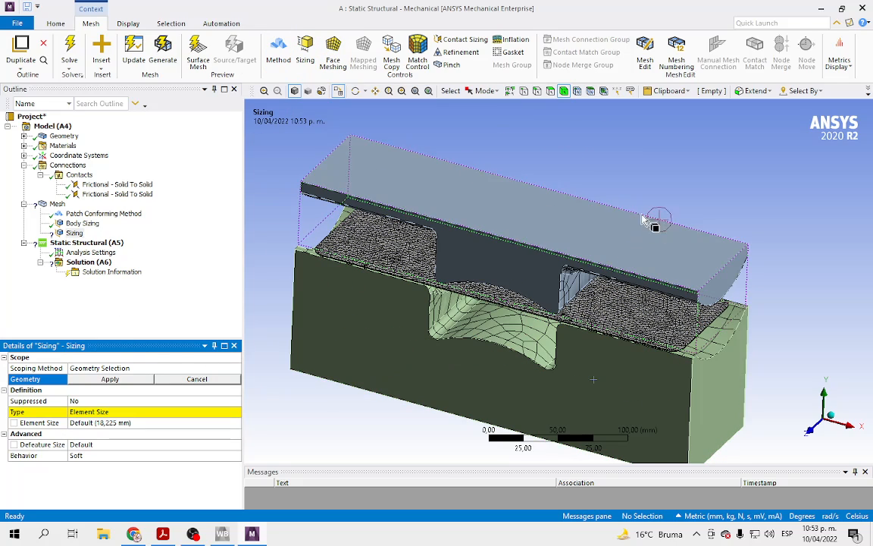
middle_click_drag(662, 207, 520, 274)
right_click(518, 274)
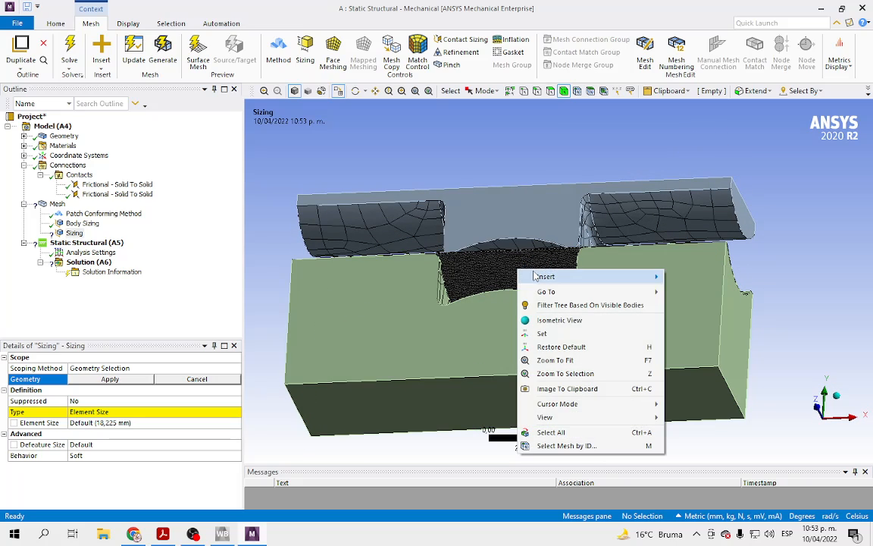
left_click(446, 165)
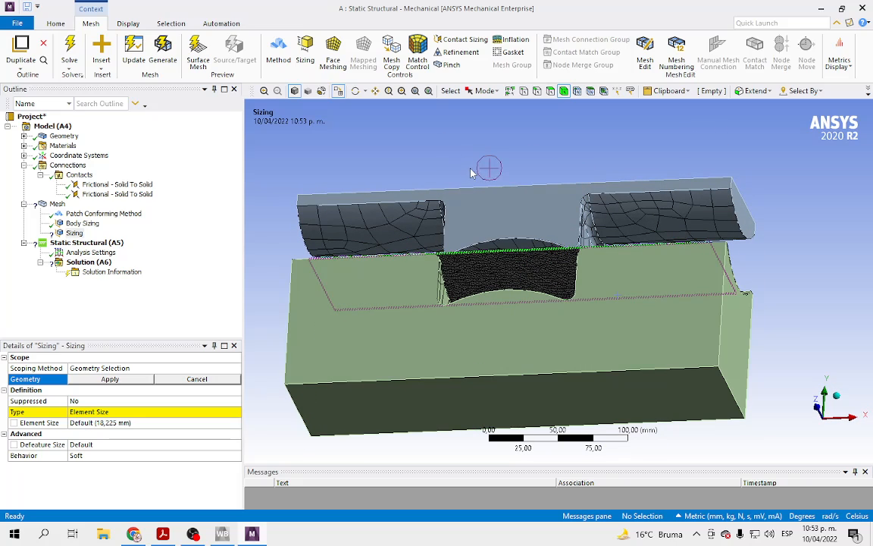
left_click(529, 274)
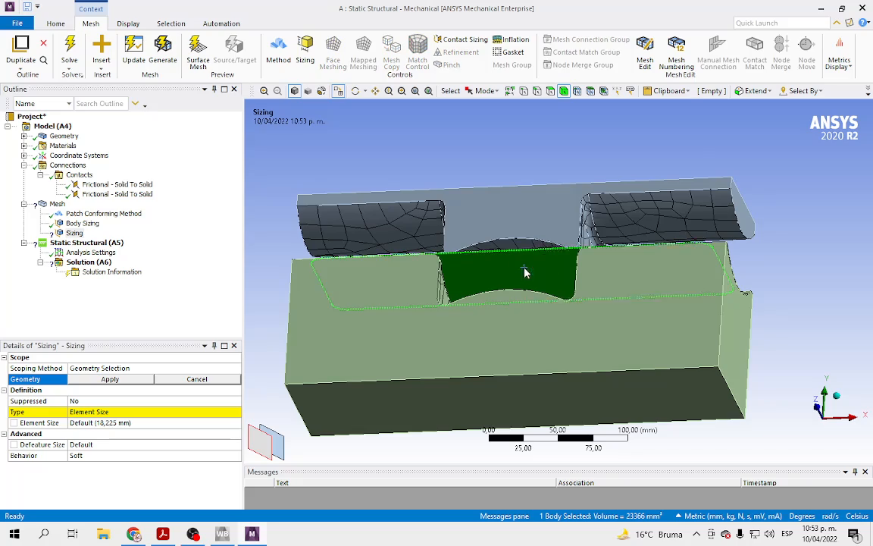
right_click(526, 272)
left_click(552, 91)
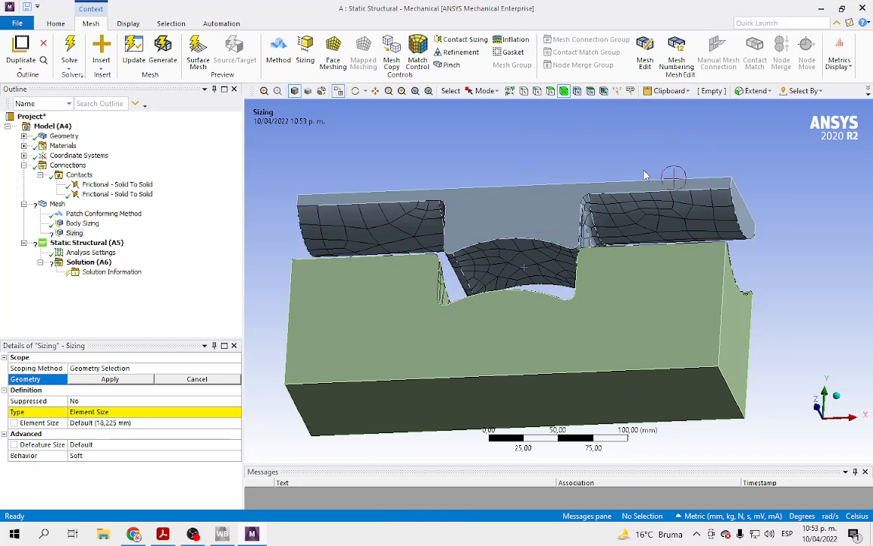
Scope the new sizing to the nine forming faces on the punch's underside with a 5 mm element size, and generate the mesh
middle_click_drag(605, 111, 644, 218)
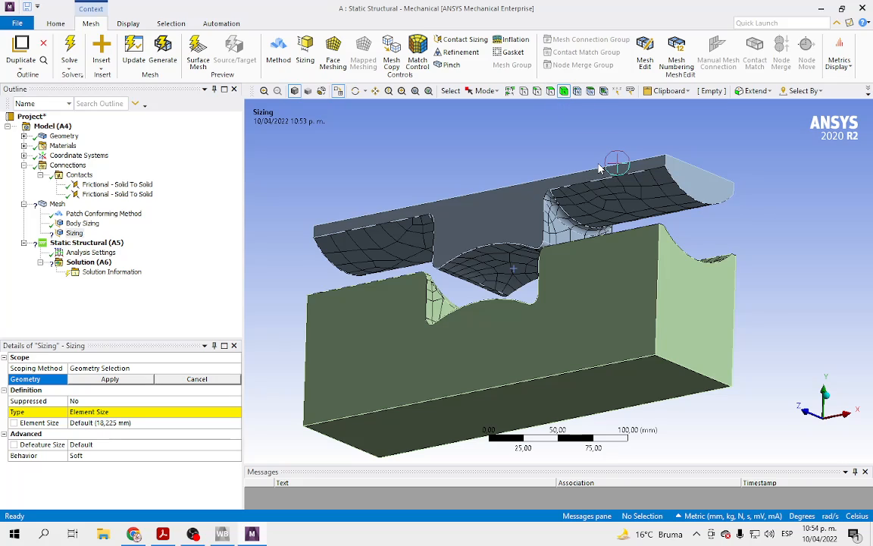
left_click(551, 94)
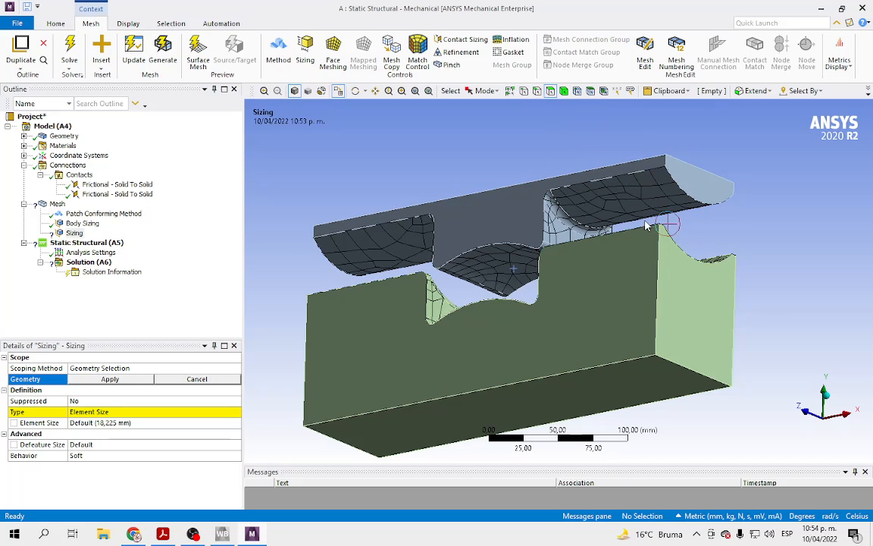
left_click(620, 205)
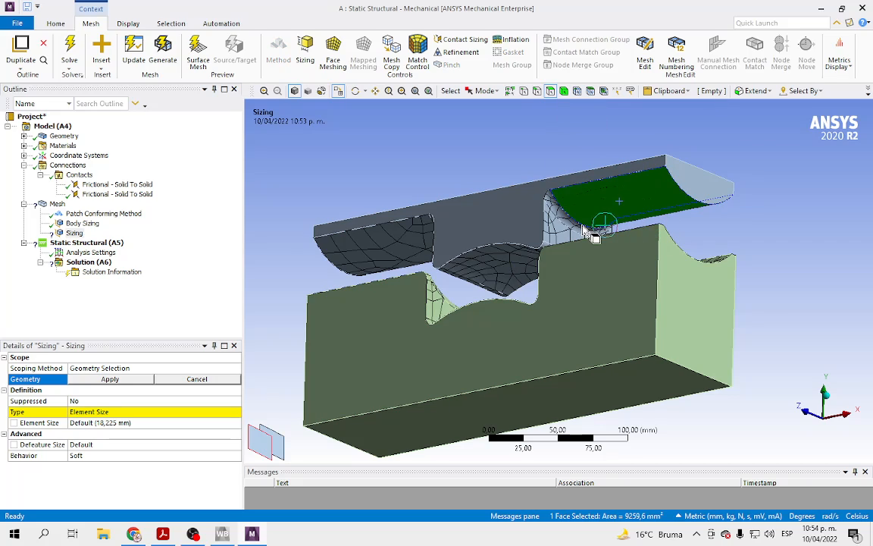
left_click(568, 216, "ctrl")
left_click(559, 211, "ctrl")
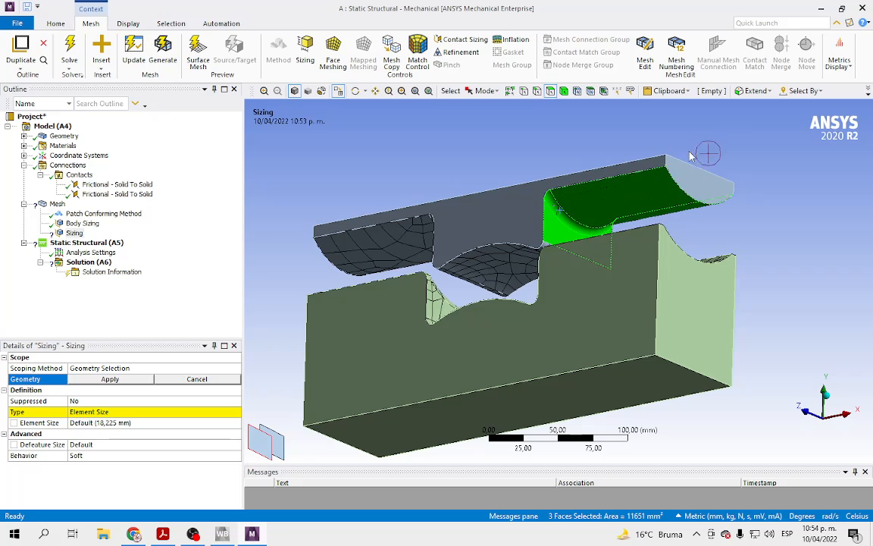
middle_click_drag(682, 137, 737, 120)
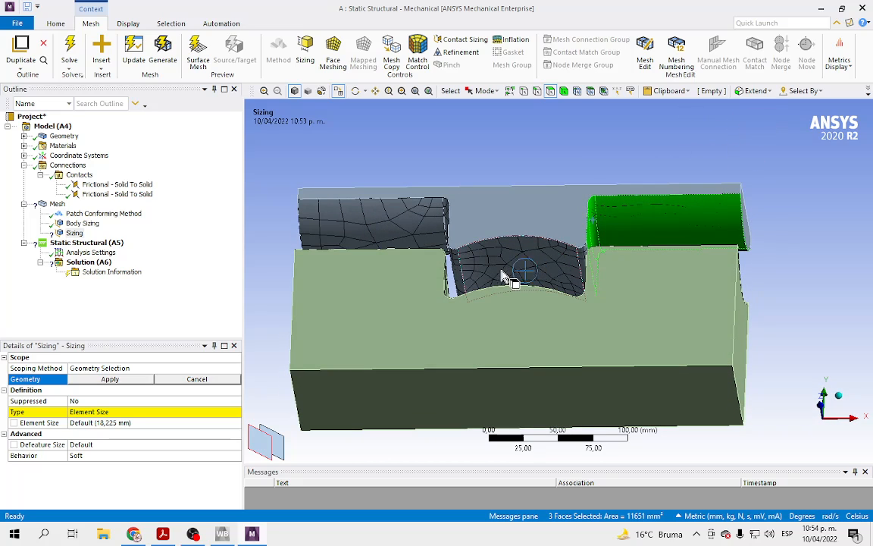
left_click(583, 261, "ctrl")
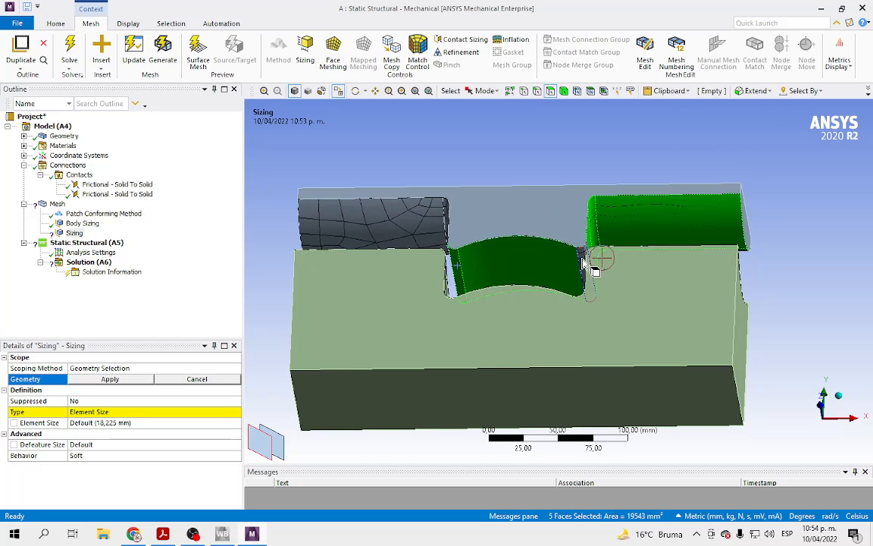
left_click(427, 216, "ctrl")
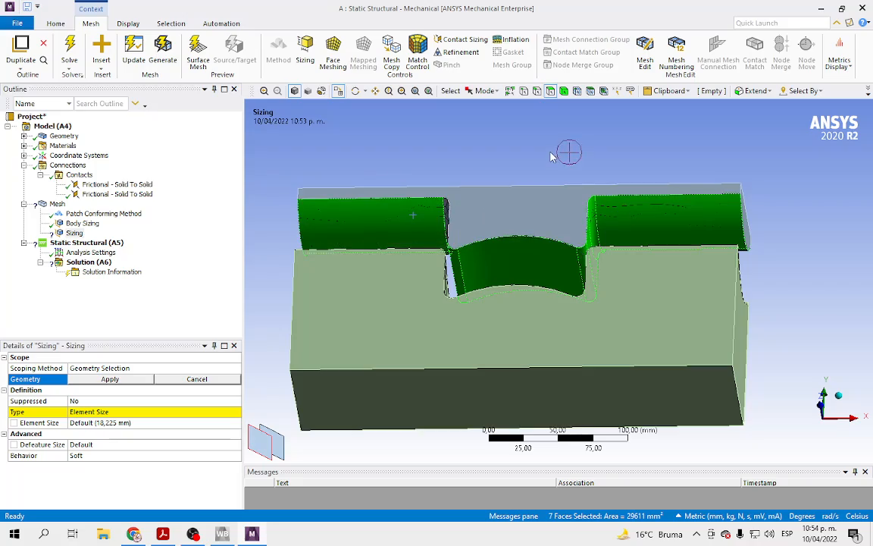
middle_click_drag(515, 137, 619, 180)
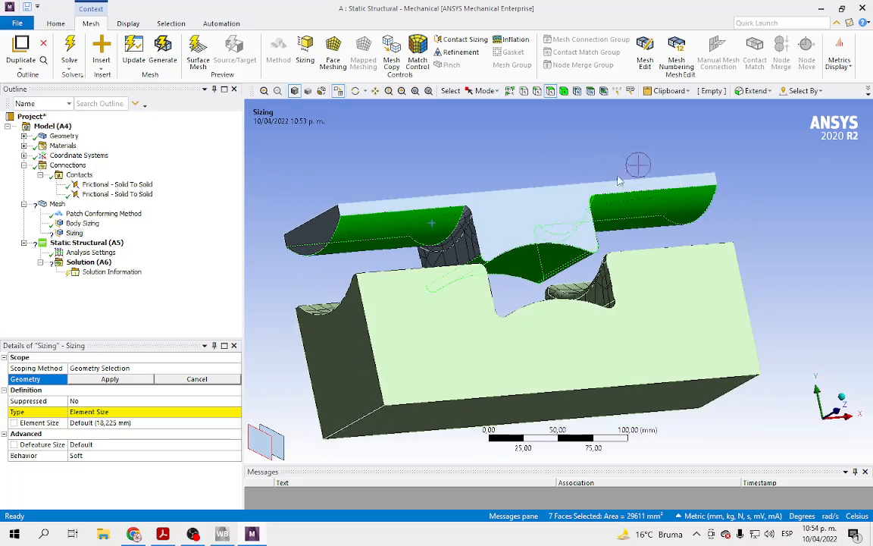
left_click(464, 231, "ctrl")
middle_click_drag(583, 144, 349, 228)
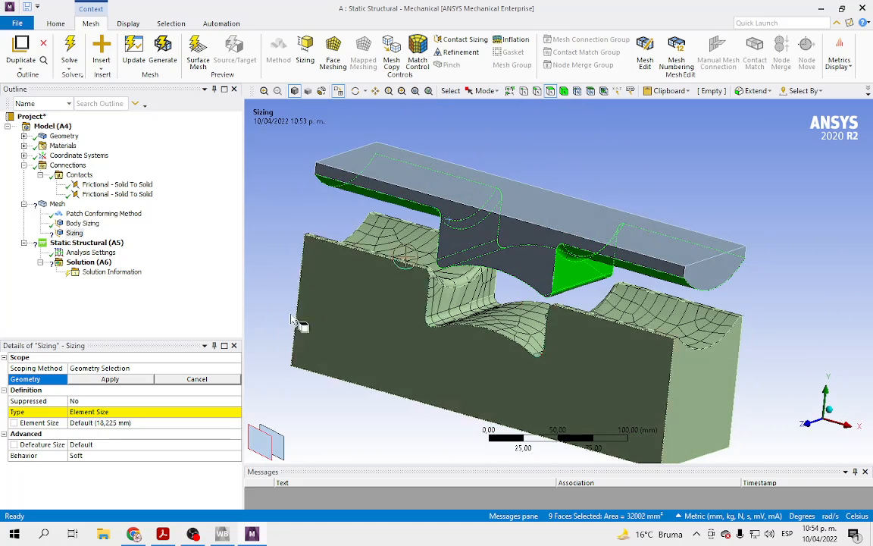
left_click(114, 379)
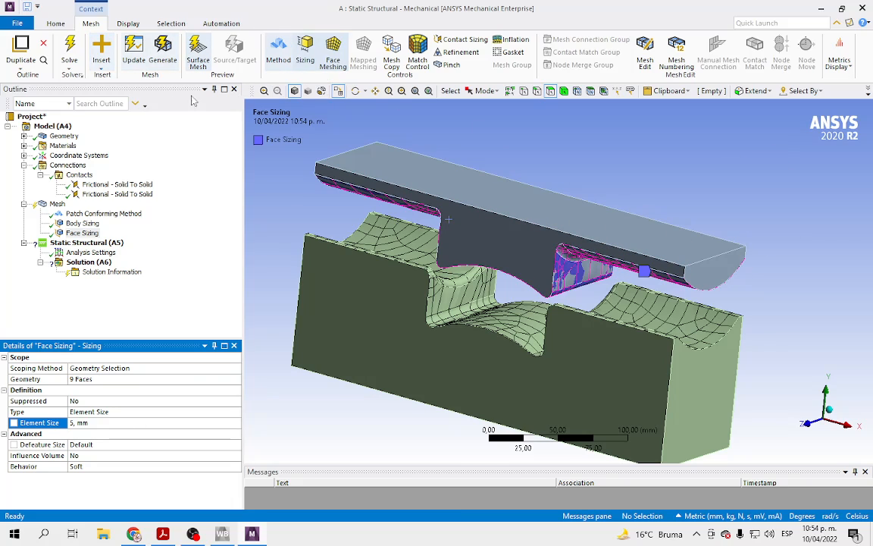
left_click(162, 53)
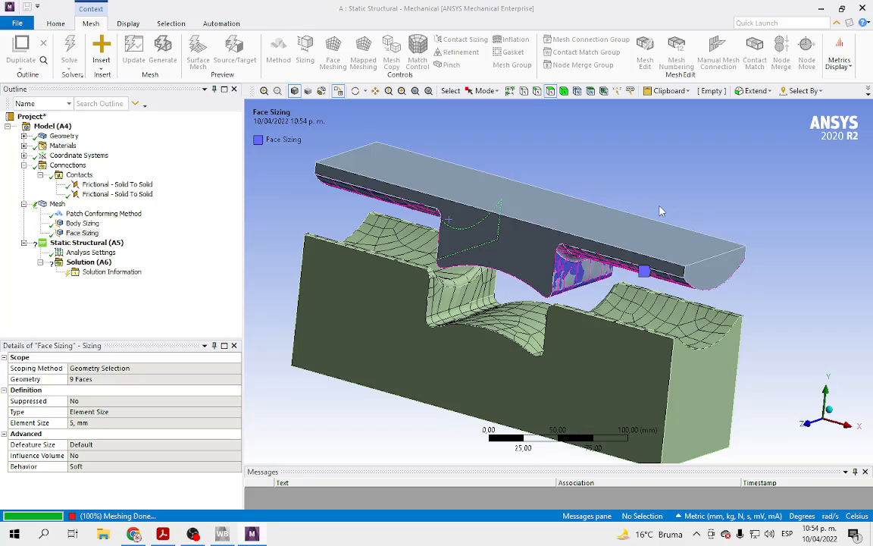
middle_click_drag(594, 203, 619, 199)
Add another mesh sizing and hide the punch to expose the die's forming faces
left_click(305, 53)
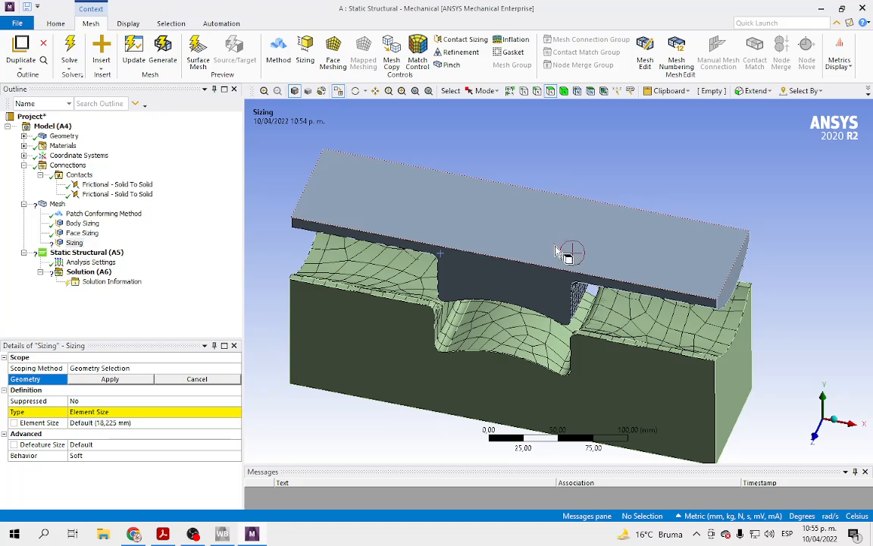
right_click(514, 232)
left_click(563, 267)
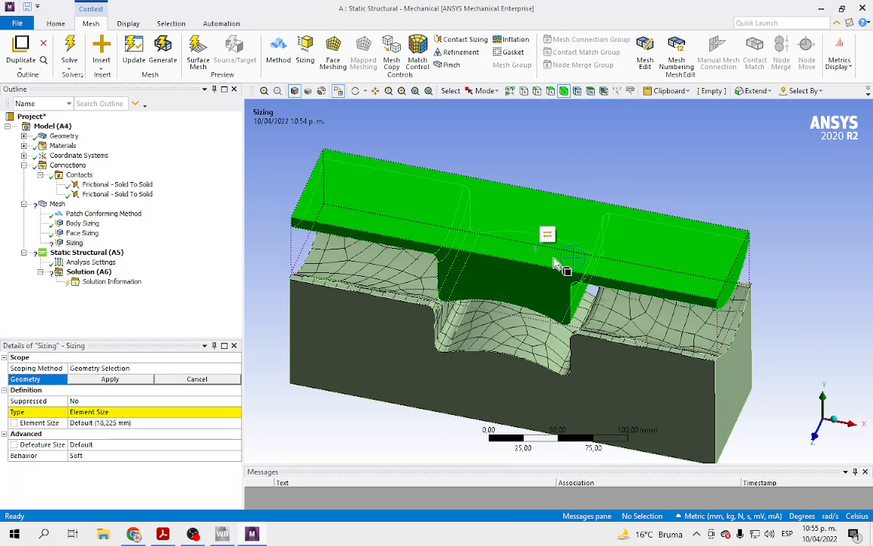
right_click(558, 263)
left_click(592, 231)
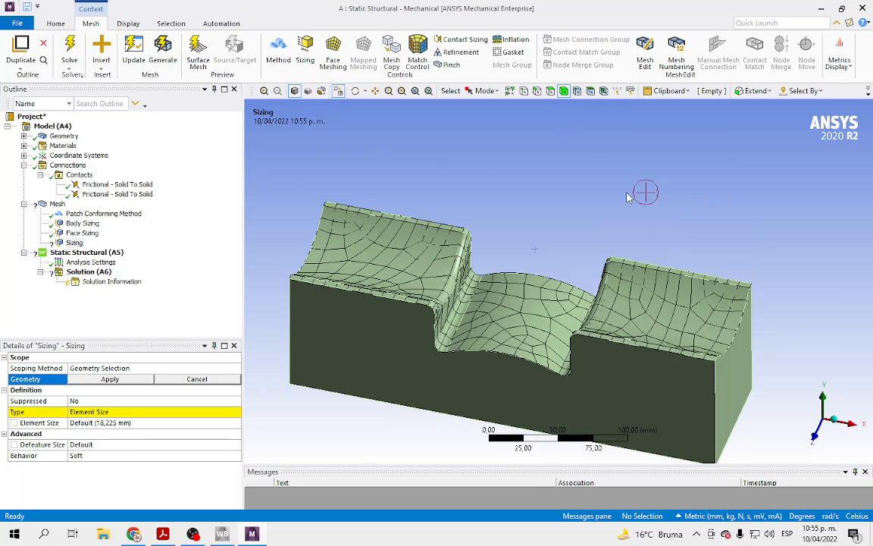
Scope the new sizing to the 17 forming faces of the die with a 5 mm element size, and generate the mesh
mouse_move(610, 225)
middle_mouse_down()
mouse_move(593, 240)
mouse_move(596, 260)
middle_mouse_up()
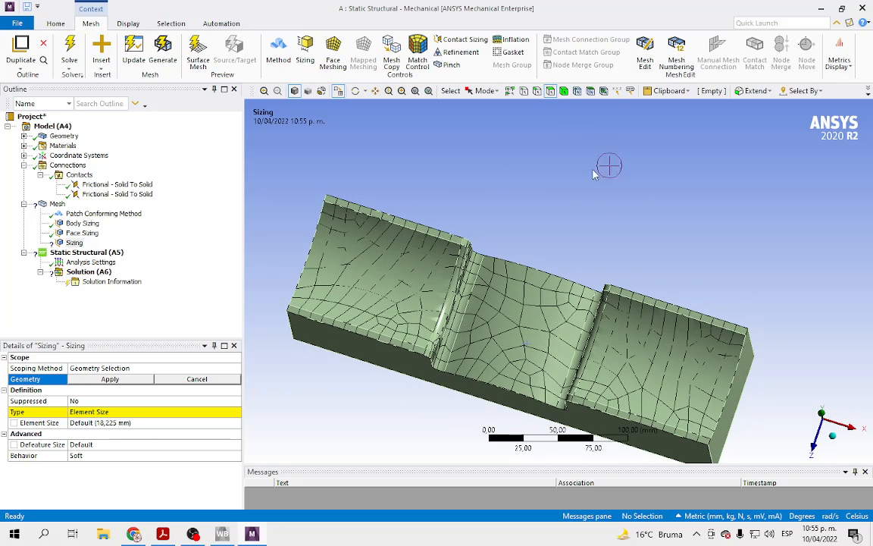
left_click(644, 370)
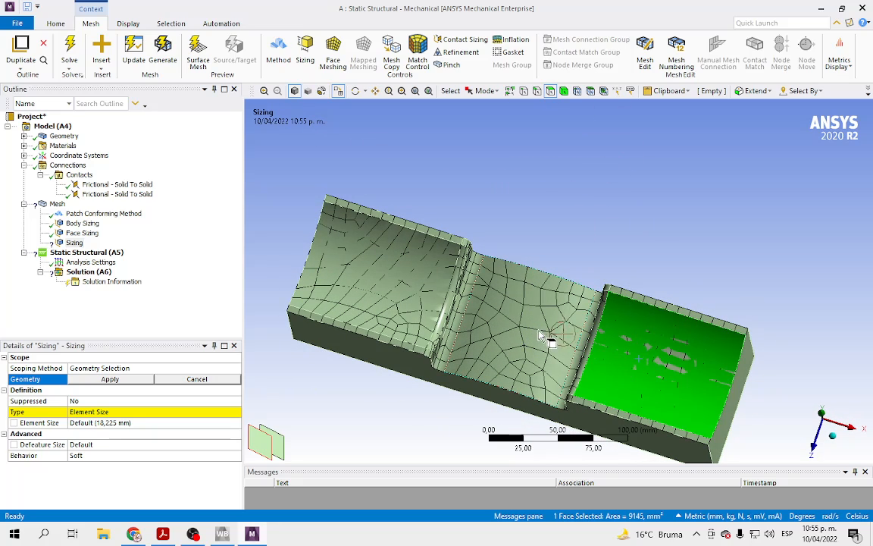
left_click(535, 334, "ctrl")
left_click(458, 305, "ctrl")
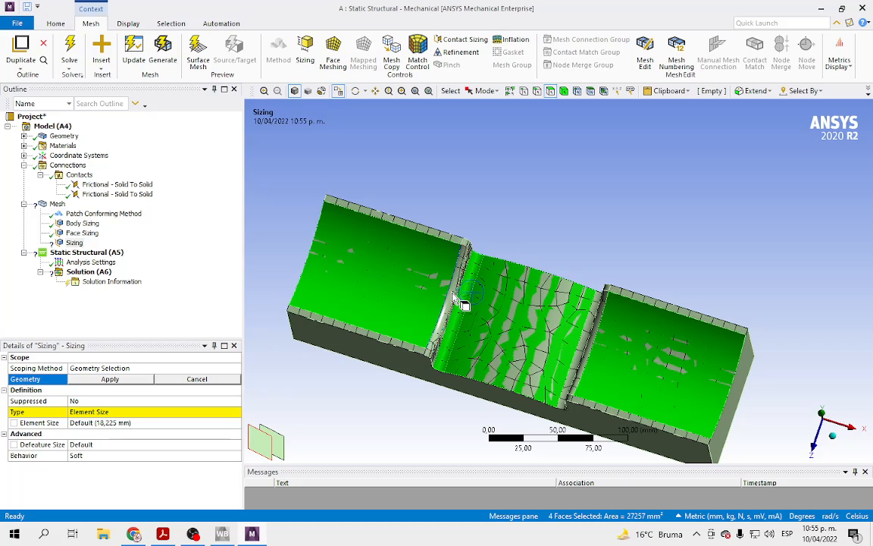
left_click(453, 297, "ctrl")
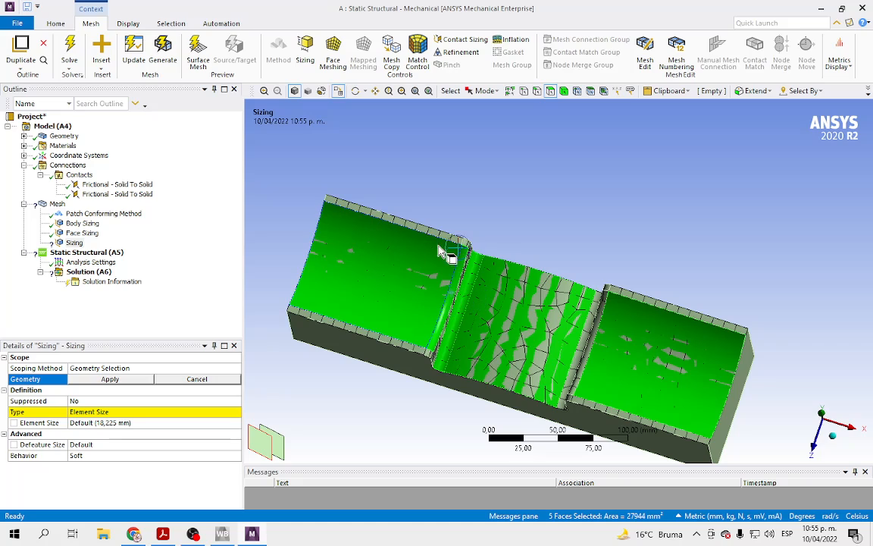
left_click(390, 343, "ctrl")
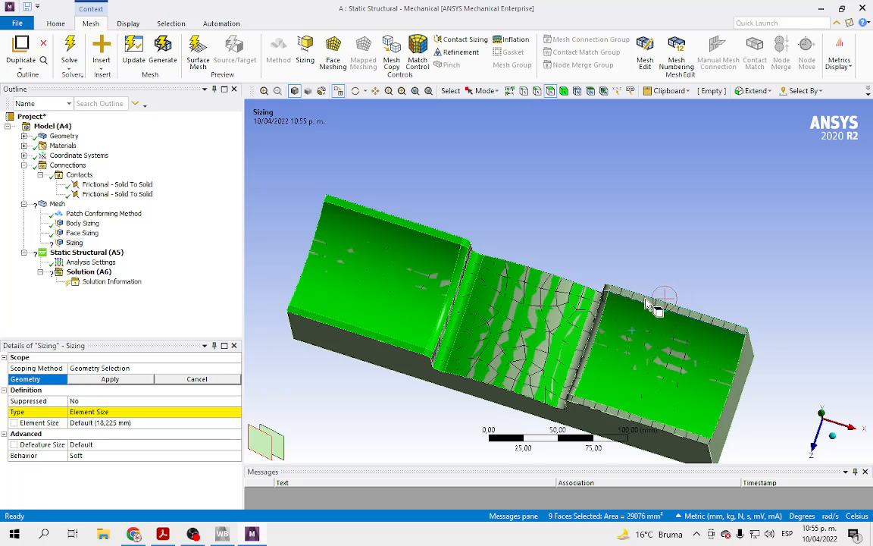
left_click(577, 320, "ctrl")
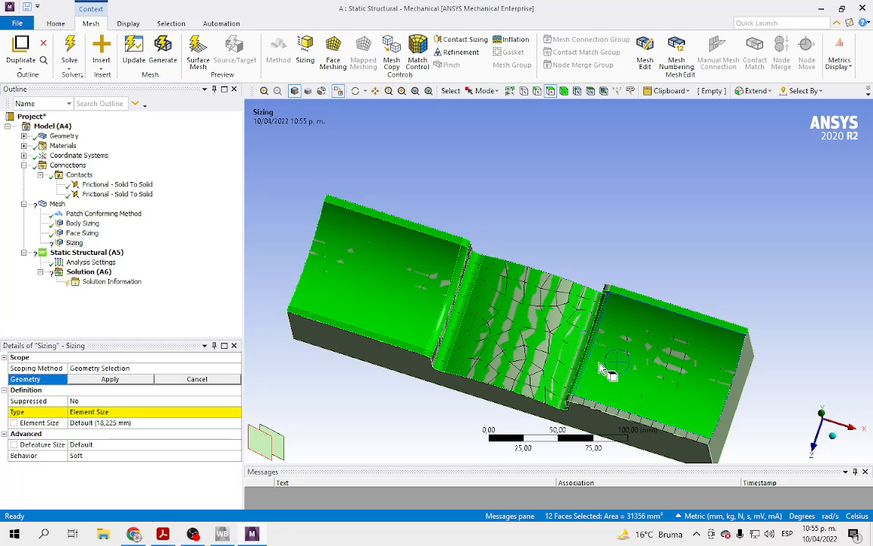
middle_click_drag(528, 339, 486, 220)
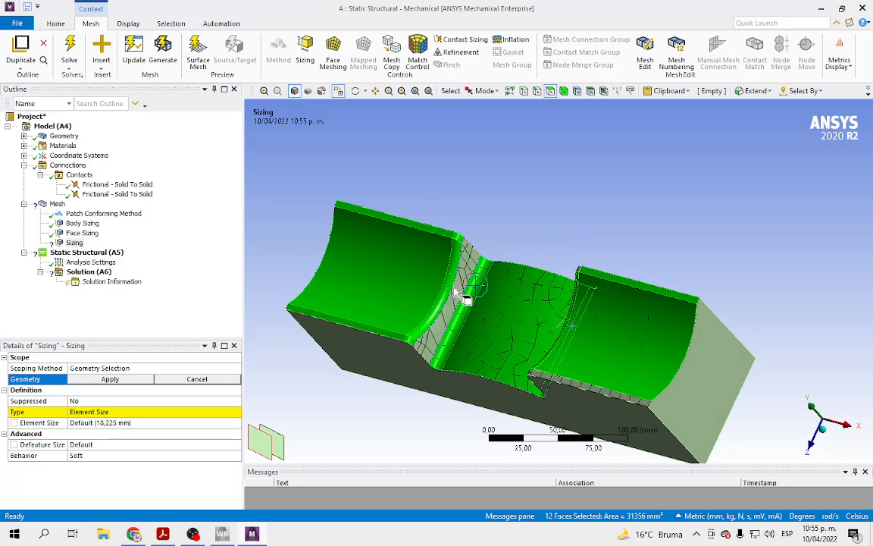
left_click(455, 287, "ctrl")
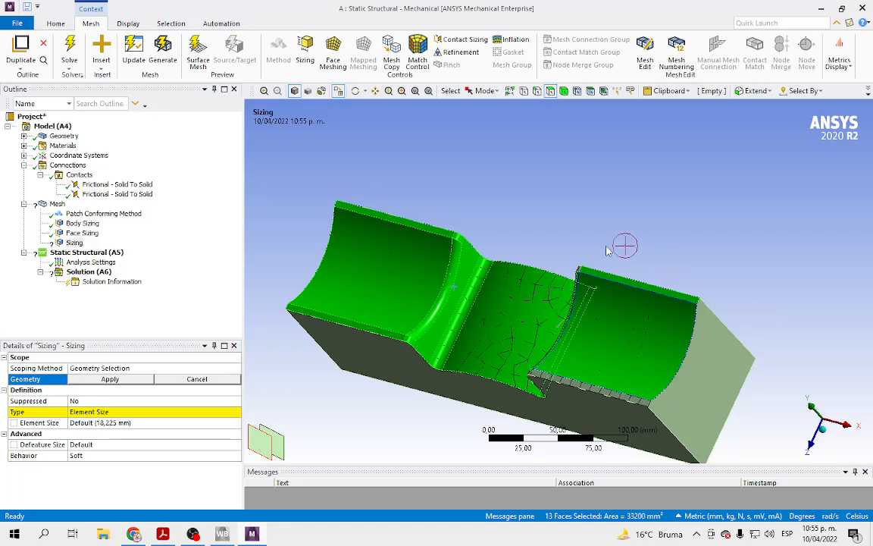
middle_click_drag(606, 250, 756, 257)
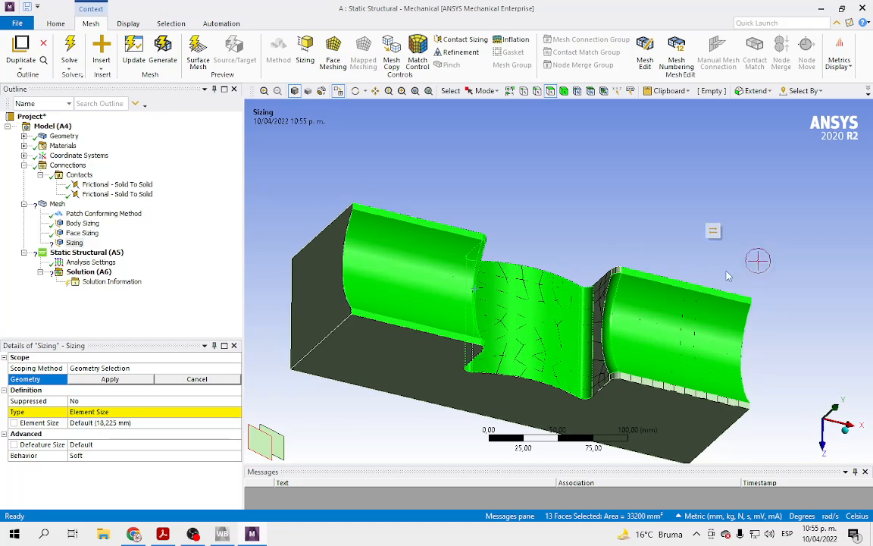
left_click(603, 373, "ctrl")
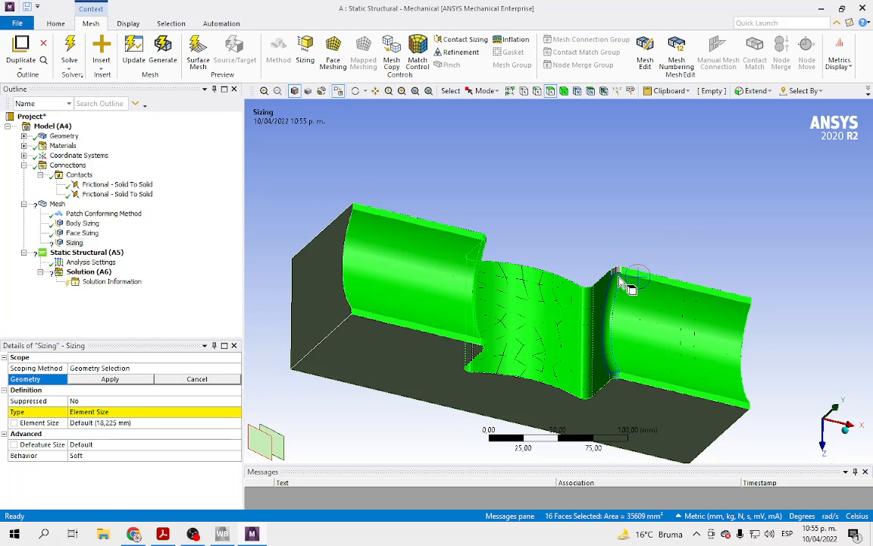
middle_click_drag(637, 213, 584, 182)
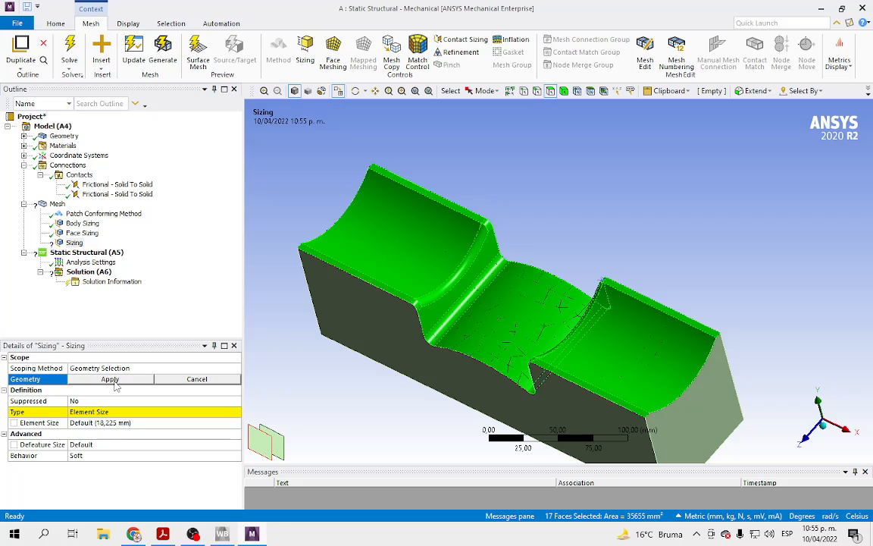
left_click(110, 379)
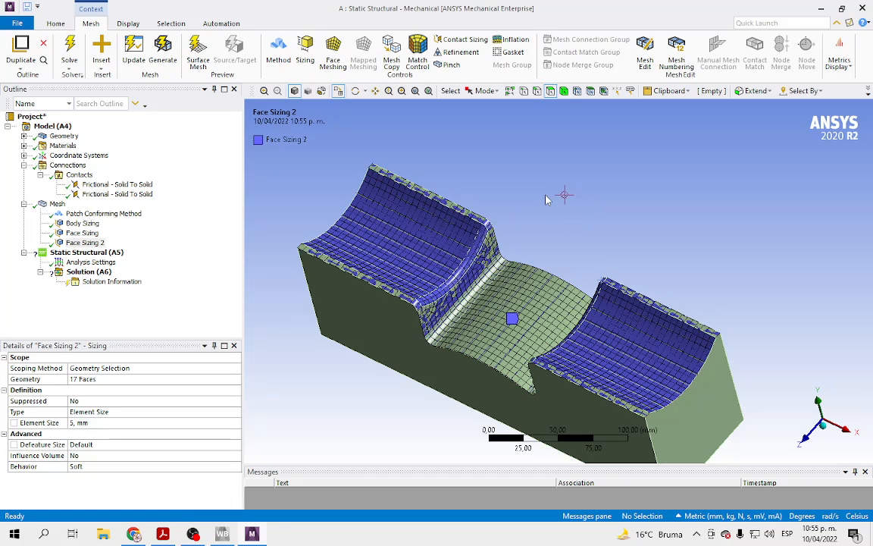
Examine the refined mesh on the die's forming faces and show all bodies again
middle_click_drag(546, 199, 559, 228)
right_click_drag(362, 179, 500, 295)
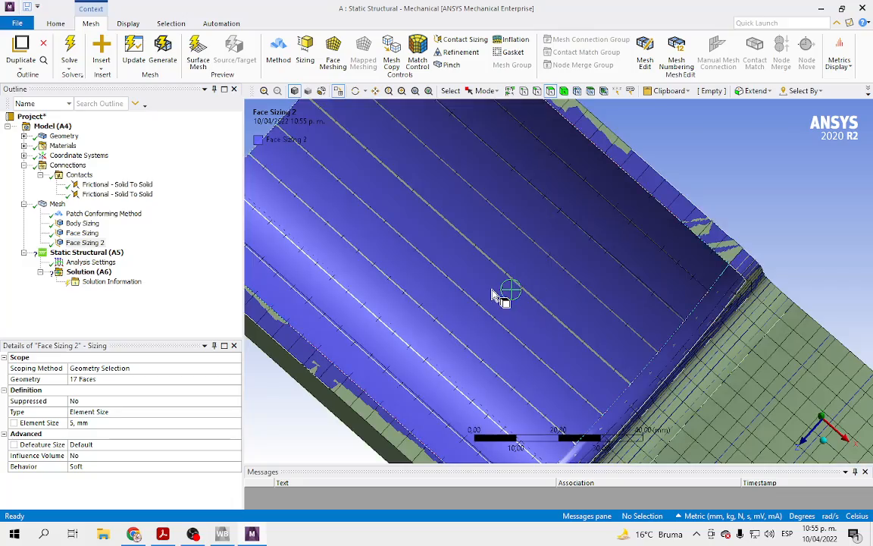
middle_click_drag(667, 253, 596, 194)
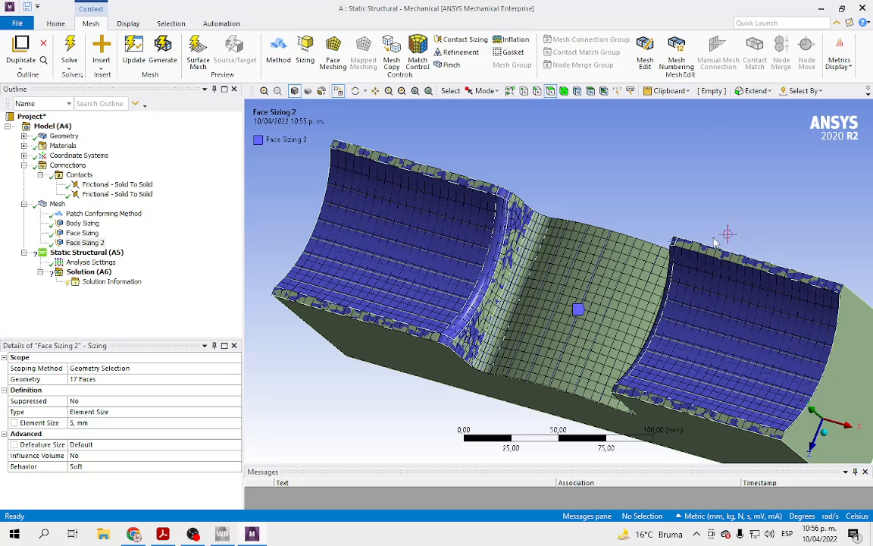
left_click(815, 416)
middle_click_drag(743, 263, 672, 182)
right_click(693, 367)
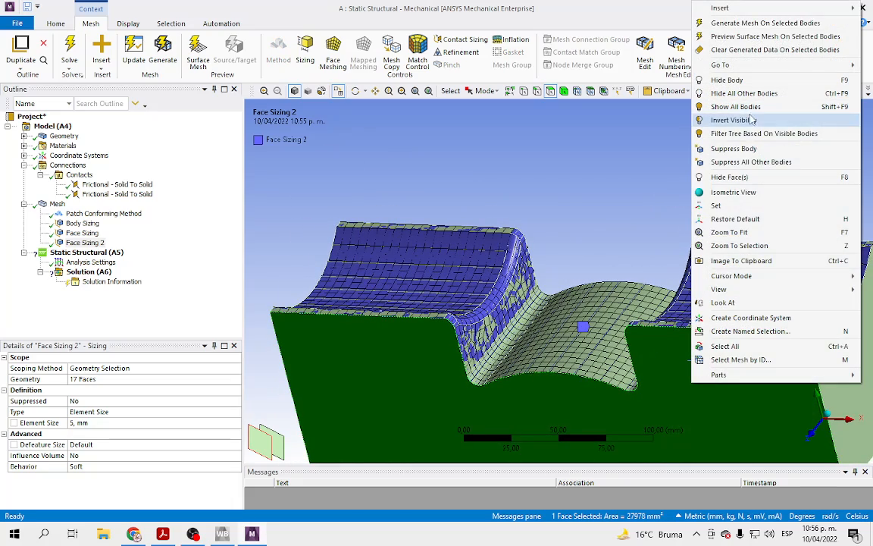
left_click(734, 107)
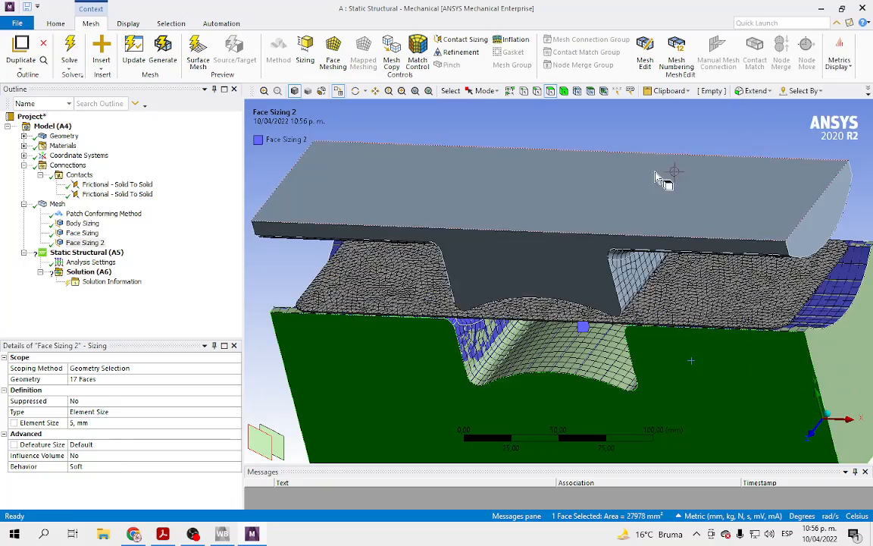
left_click(734, 129)
Examine the mesh on the punch's side walls, fillets and underside and in the die cavity
middle_click_drag(689, 127, 440, 275)
middle_click_drag(819, 209, 618, 219)
right_click_drag(779, 265, 779, 265)
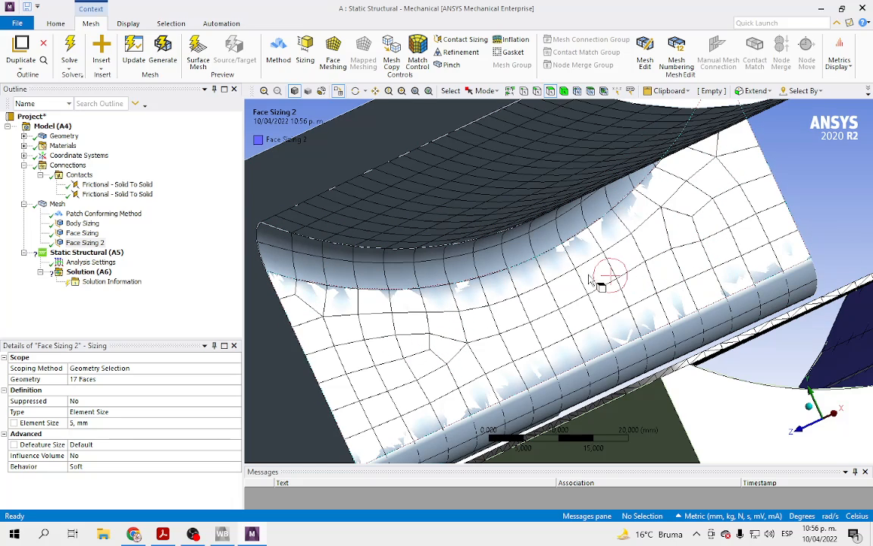
scroll(583, 282, "down", 1)
scroll(526, 318, "down", 1)
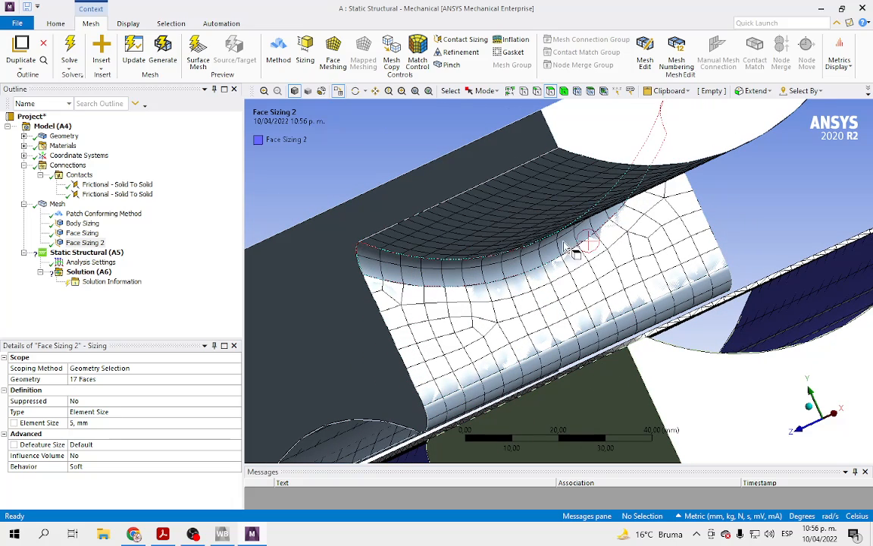
scroll(691, 215, "down", 2)
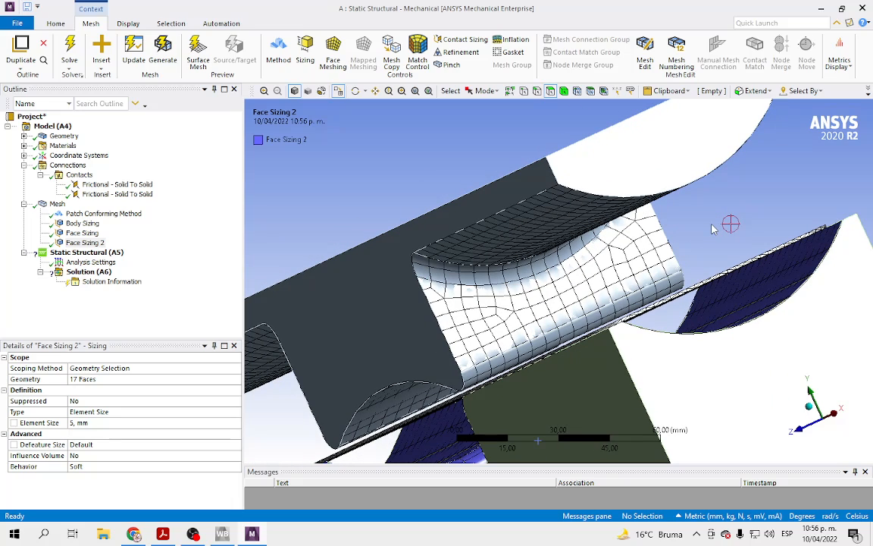
scroll(713, 229, "down", 1)
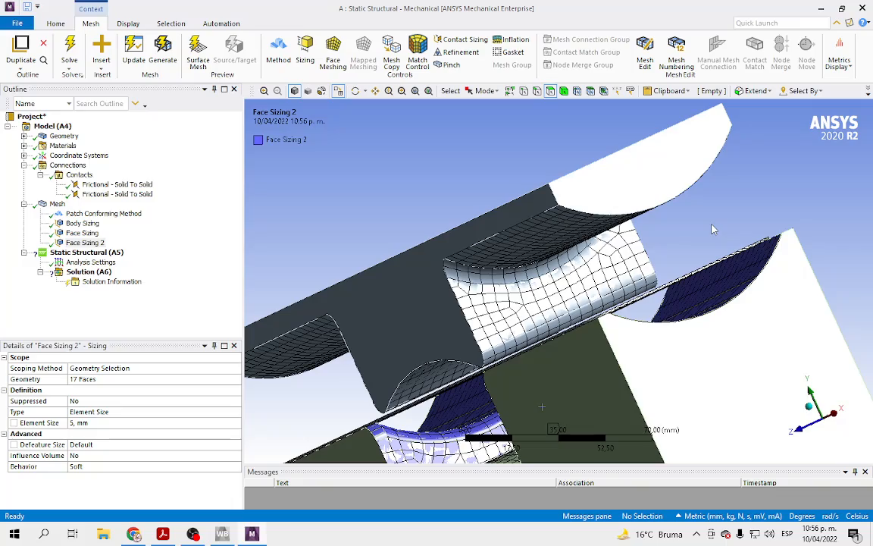
middle_click_drag(651, 247, 686, 197)
scroll(721, 244, "down", 2)
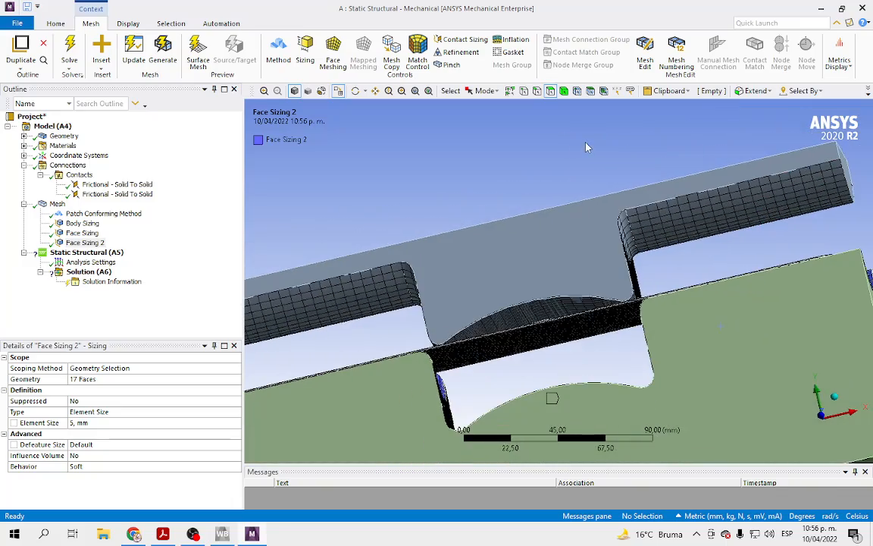
middle_click_drag(724, 249, 667, 303)
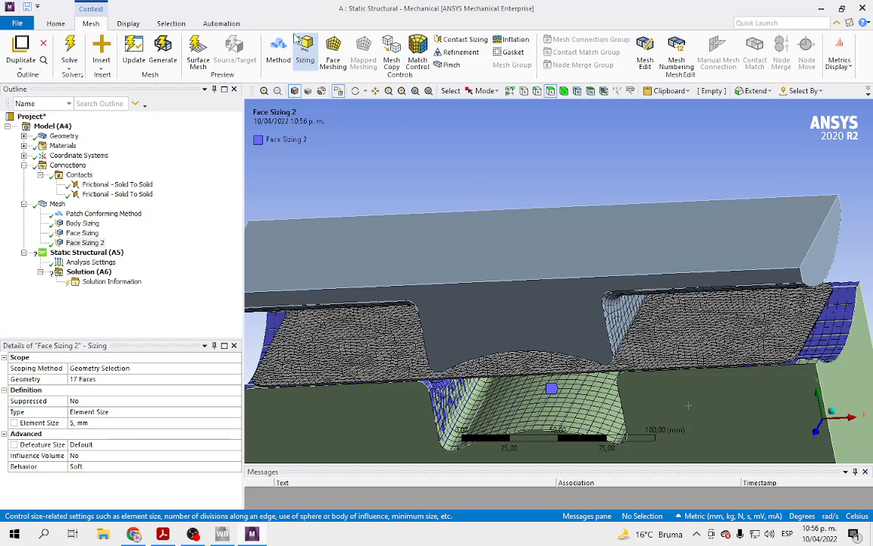
Add a mapped face meshing control scoped to the nine forming faces on the punch's underside
left_click(337, 51)
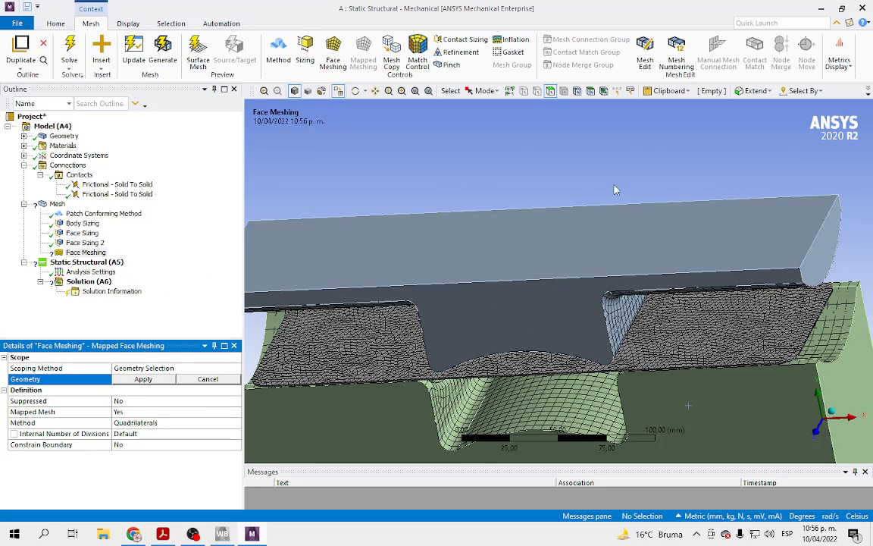
mouse_move(606, 178)
middle_mouse_down()
mouse_move(596, 109)
mouse_move(608, 173)
middle_mouse_up()
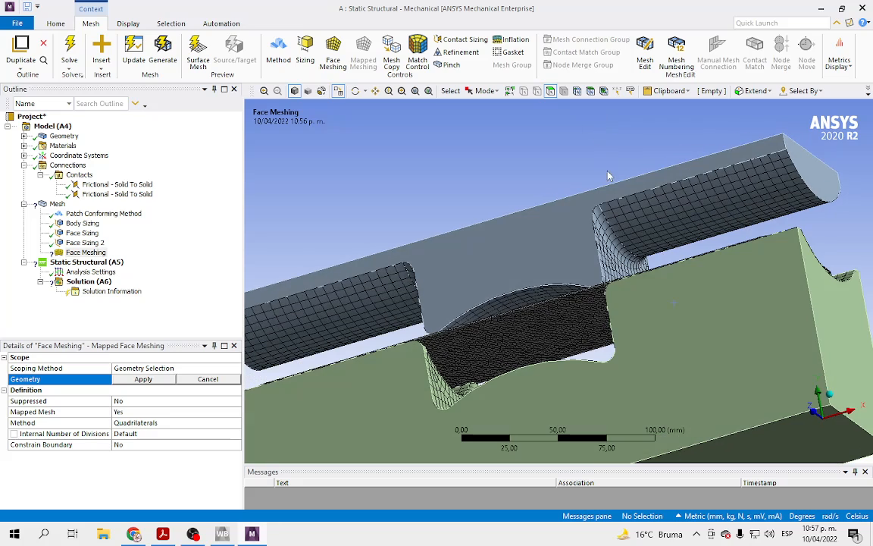
left_click(673, 226)
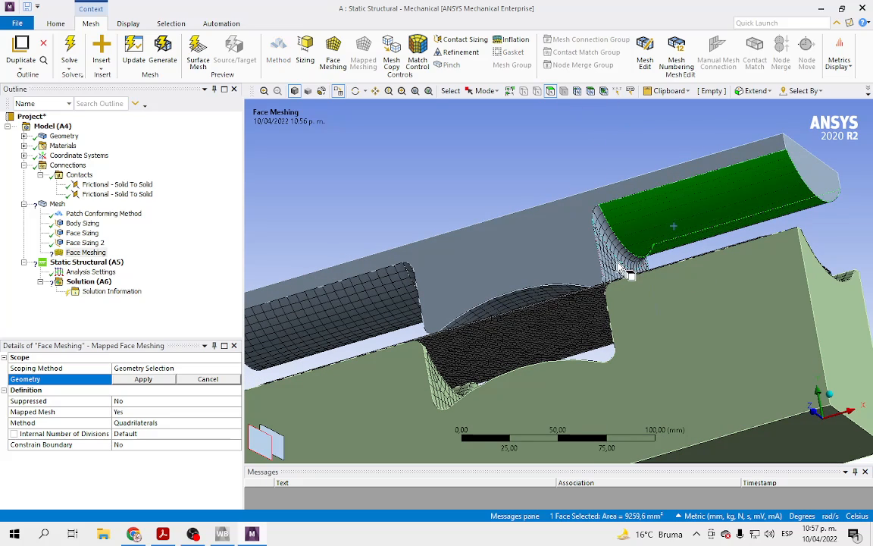
left_click(378, 291, "ctrl")
middle_click_drag(526, 201, 620, 196)
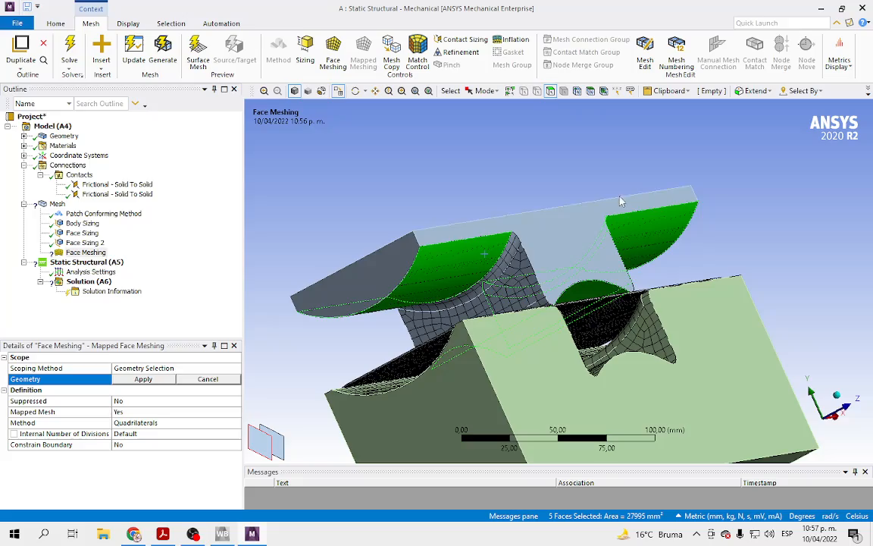
left_click(513, 281, "ctrl")
left_click(504, 259, "ctrl")
left_click(540, 304, "ctrl")
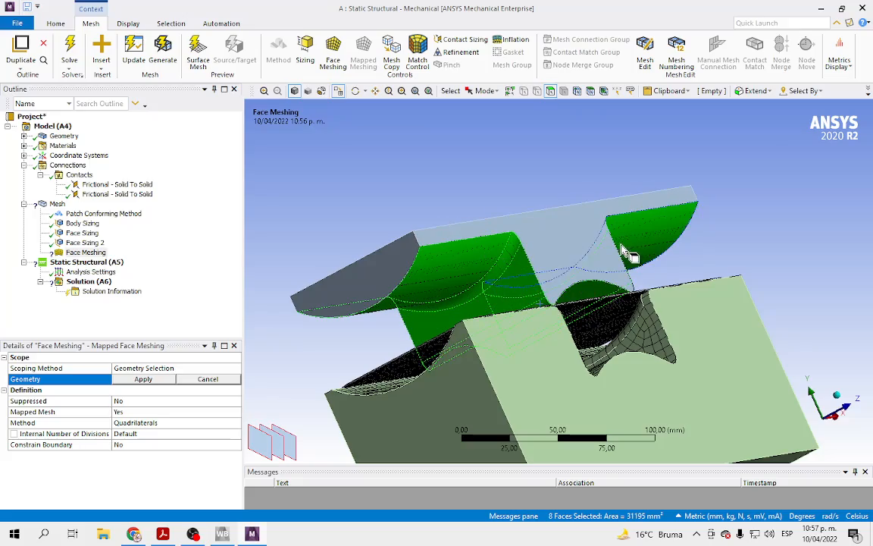
middle_click_drag(562, 176, 502, 257)
left_click(615, 317, "ctrl")
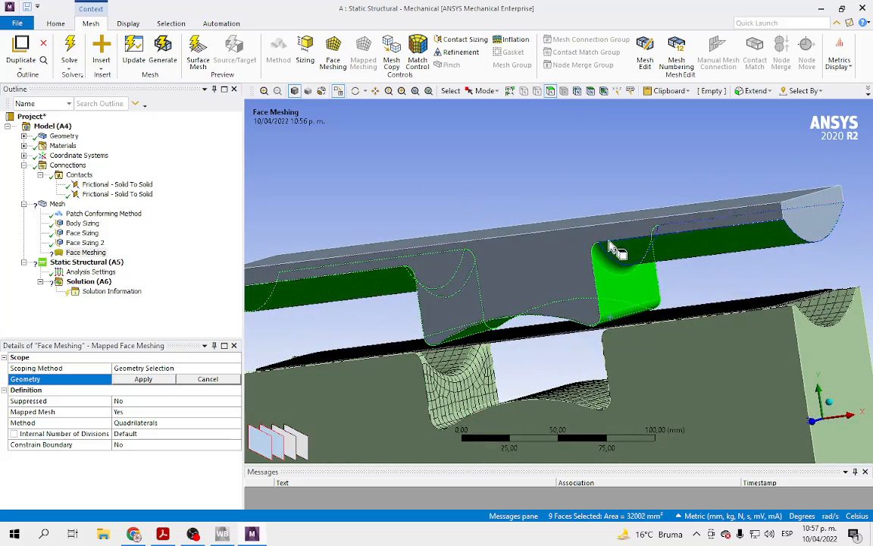
middle_click_drag(554, 183, 528, 197)
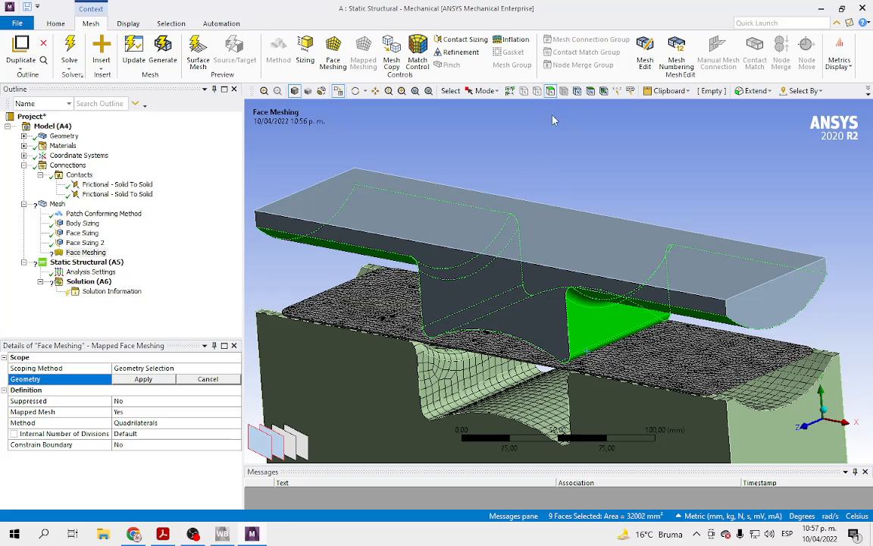
left_click(144, 379)
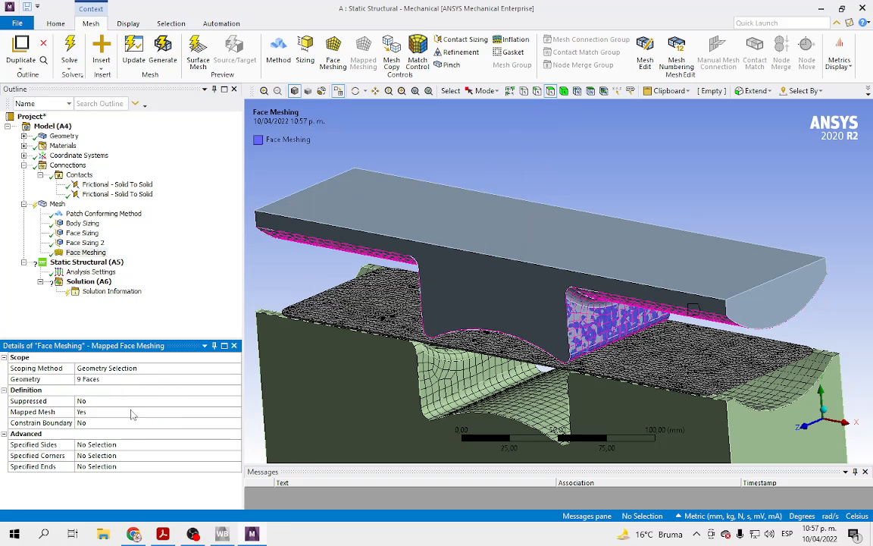
Generate the mesh and examine the mapped elements on the punch's side wall and curved underside
left_click(170, 50)
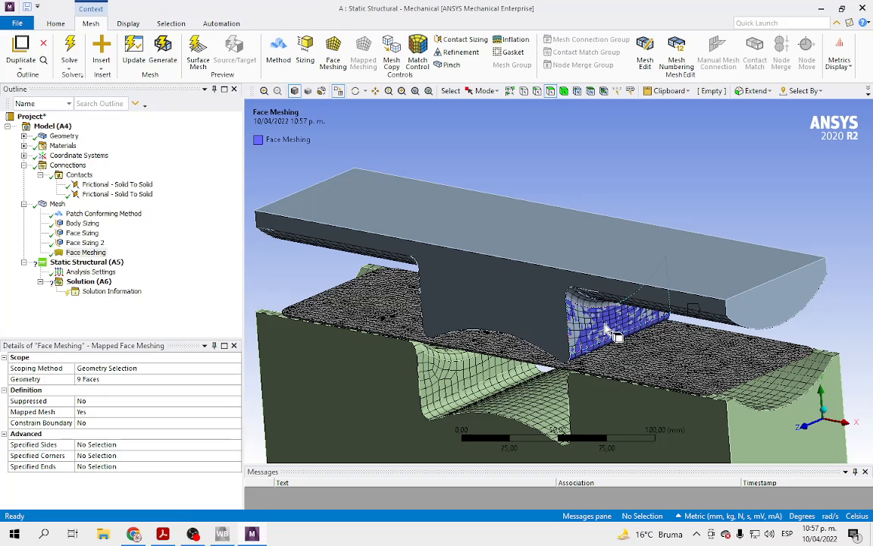
scroll(742, 217, "up", 2)
scroll(669, 292, "up", 2)
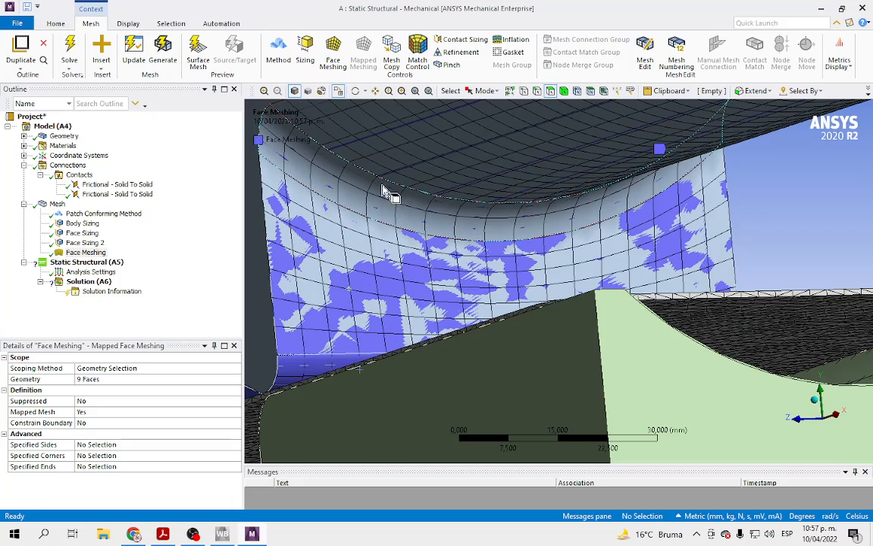
scroll(492, 260, "down", 5)
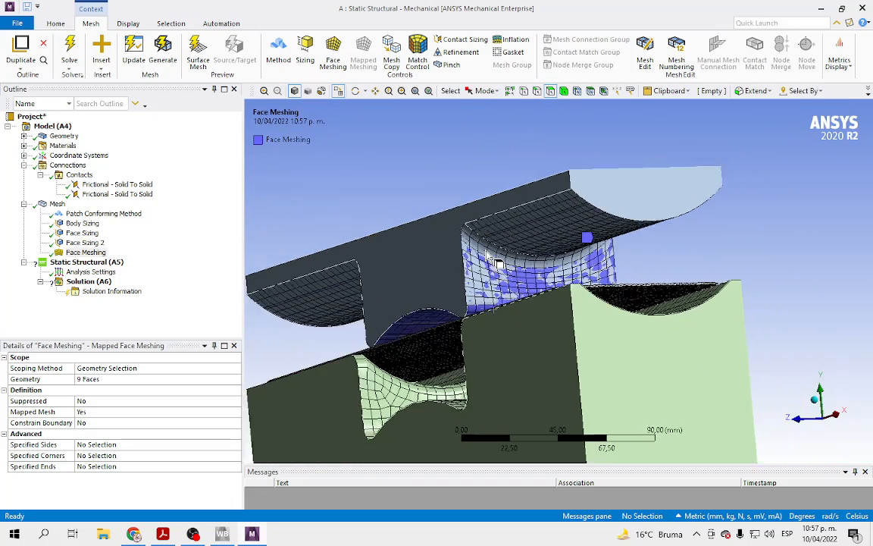
middle_click_drag(657, 256, 720, 280)
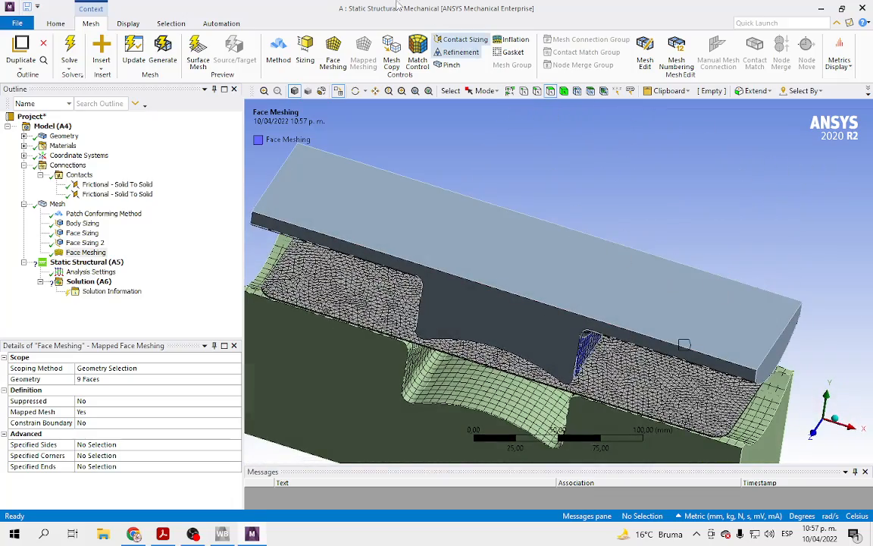
Add a second mapped face meshing control and select the floor, side wall and fillet faces of the die cavity
left_click(333, 52)
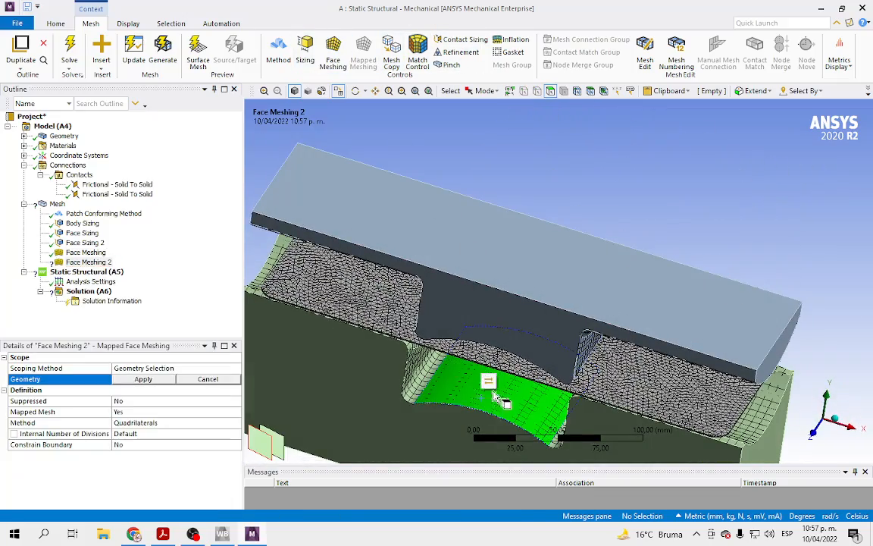
left_click(424, 373, "ctrl")
left_click(411, 359, "ctrl")
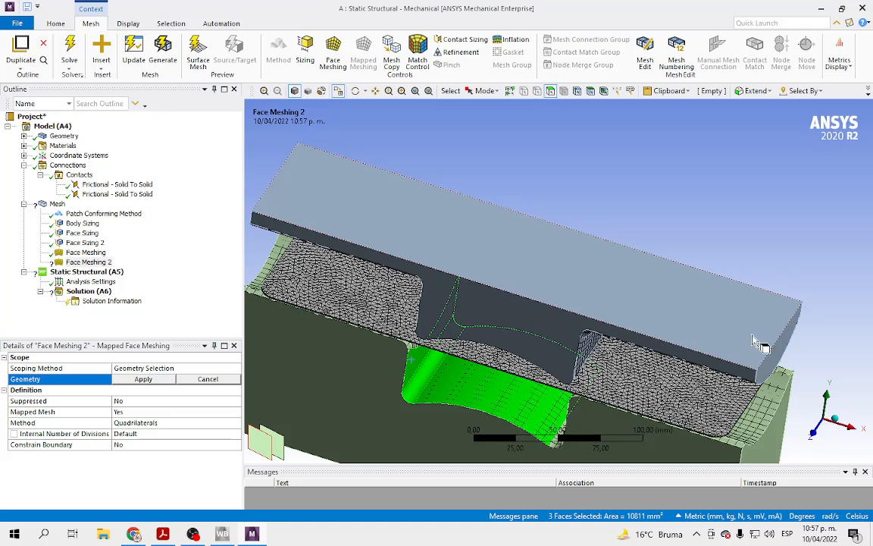
middle_click_drag(755, 343, 758, 386)
left_click(596, 391, "ctrl")
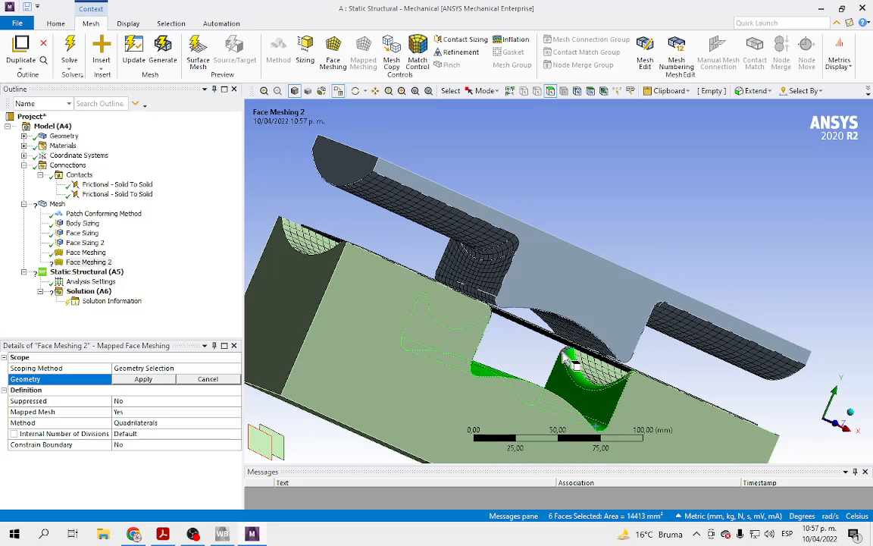
left_click(637, 387, "ctrl")
middle_click_drag(525, 395, 489, 339)
left_click(388, 273, "ctrl")
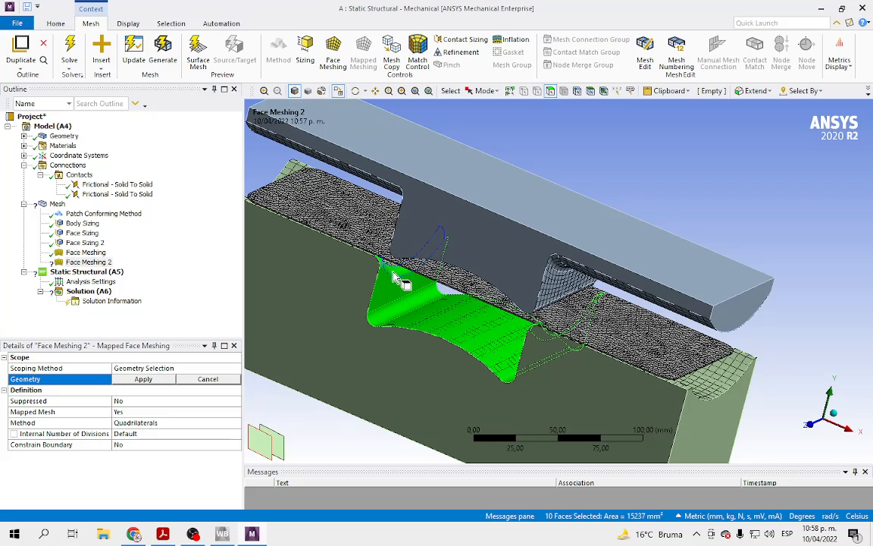
Add the die's upper forming faces and narrow rim faces to the selection and scope the face meshing to all 16 faces
middle_click_drag(594, 175, 364, 182)
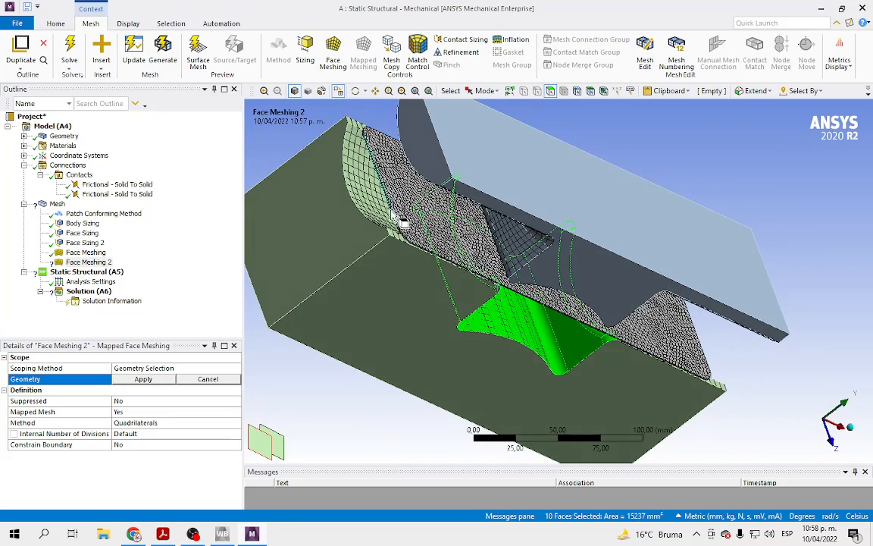
left_click(353, 122, "ctrl")
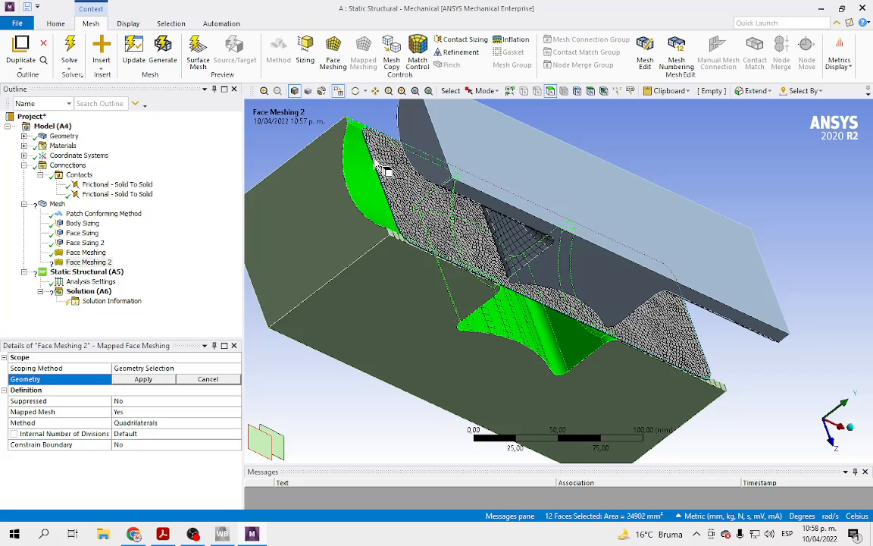
left_click(392, 232, "ctrl")
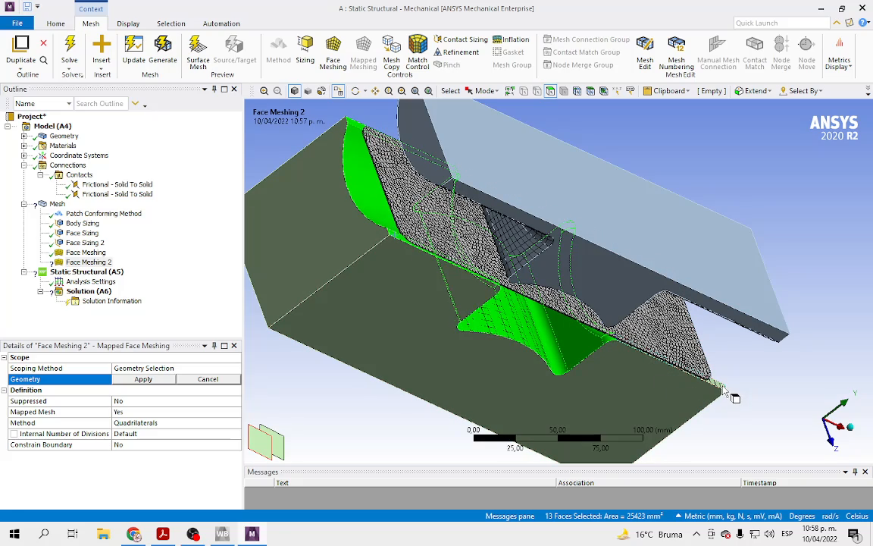
middle_click_drag(734, 393, 620, 345)
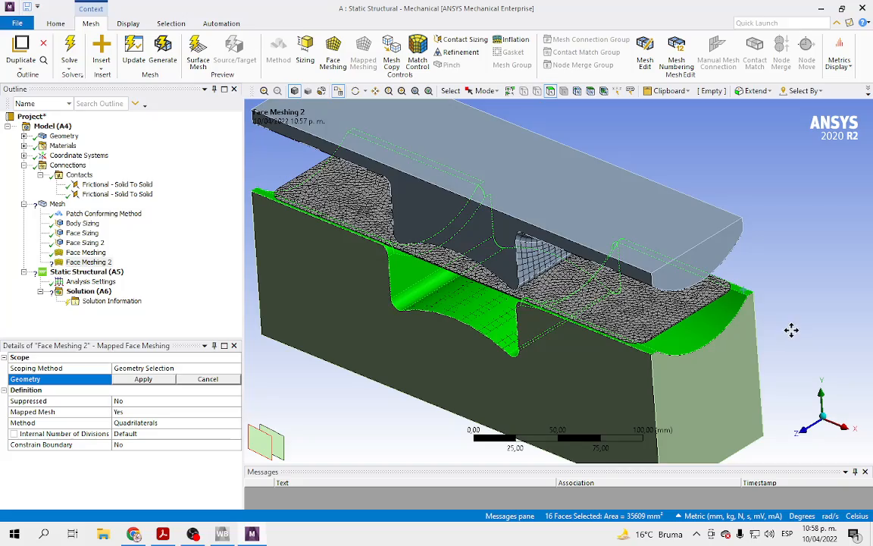
middle_click_drag(791, 329, 785, 369)
left_click(122, 380)
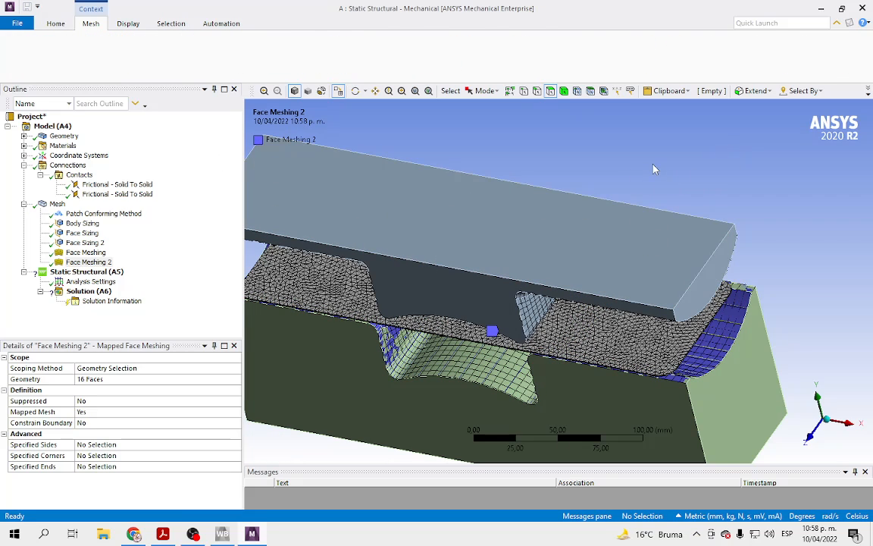
Examine the mapped mesh on the die cavity's walls and floor and the element divisions along the punch's lower corner fillets
middle_click_drag(661, 211, 591, 184)
right_click_drag(378, 300, 538, 321)
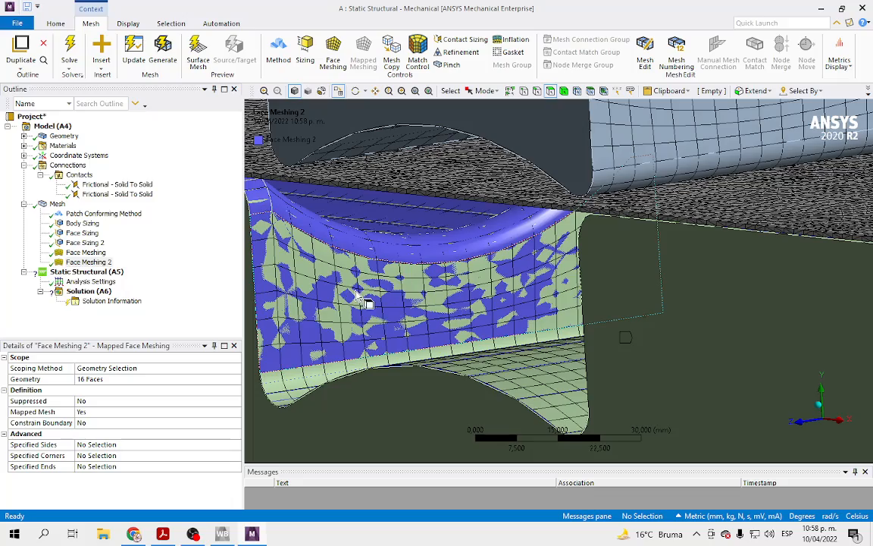
scroll(553, 307, "down", 6)
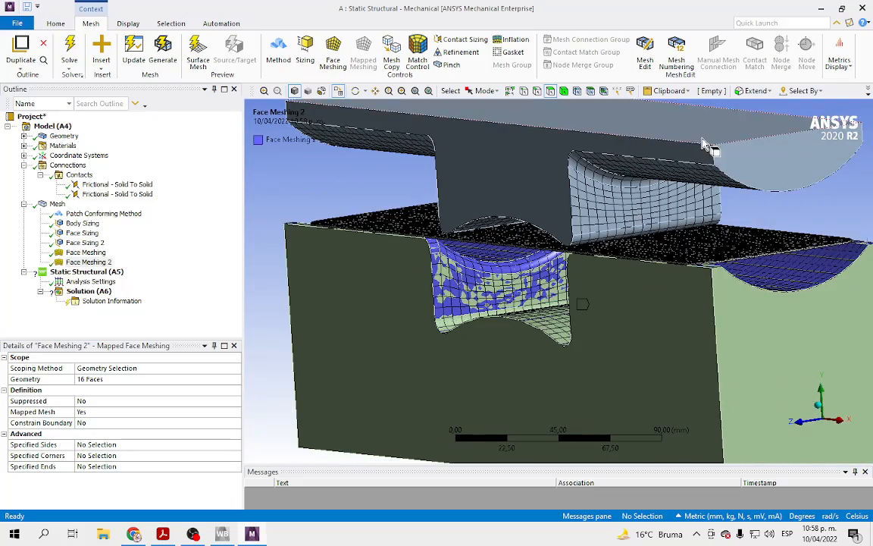
scroll(761, 212, "down", 1)
mouse_move(764, 218)
middle_mouse_down()
mouse_move(766, 232)
mouse_move(771, 223)
middle_mouse_up()
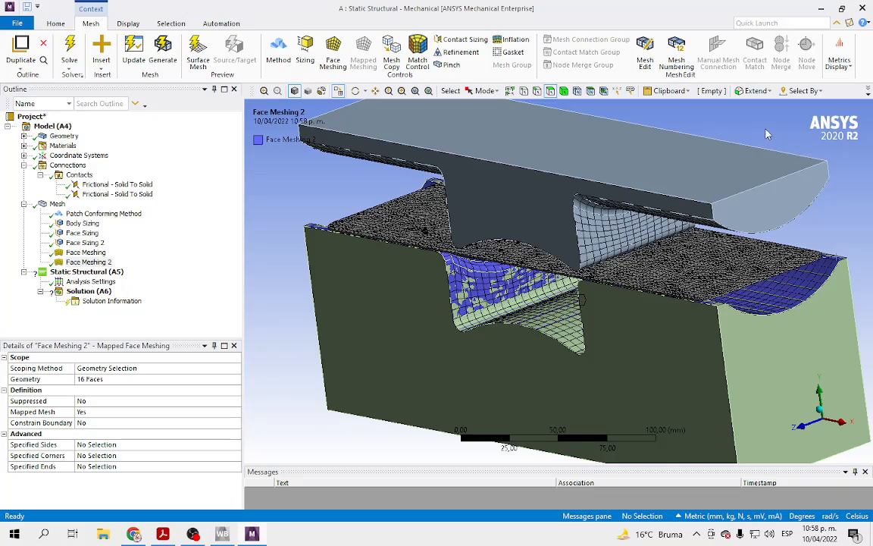
mouse_move(816, 239)
middle_mouse_down()
mouse_move(765, 221)
mouse_move(781, 230)
mouse_move(520, 281)
mouse_move(499, 295)
mouse_move(578, 298)
mouse_move(803, 241)
middle_mouse_up()
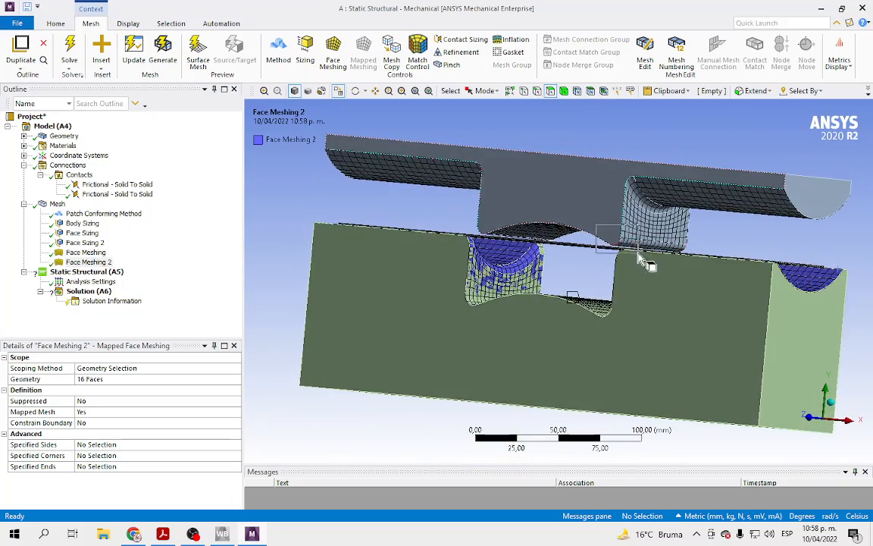
right_click_drag(638, 253, 638, 254)
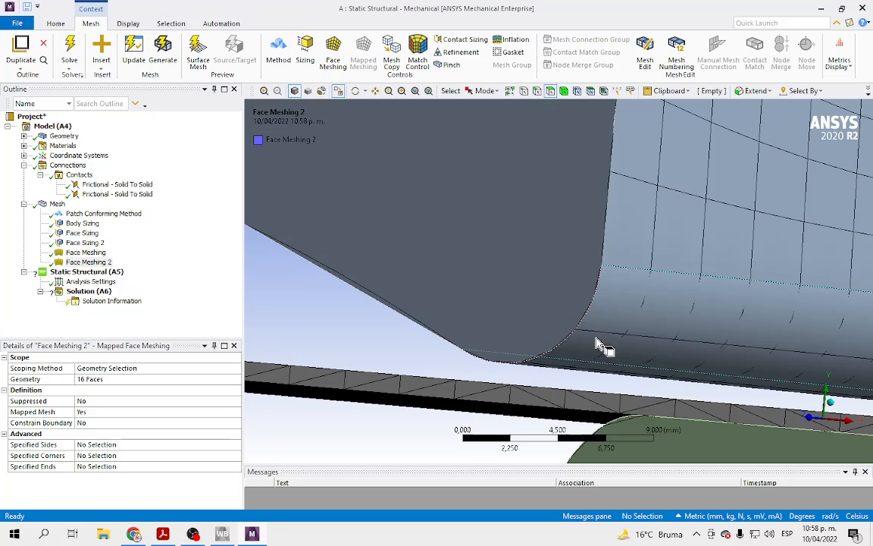
scroll(654, 317, "down", 10)
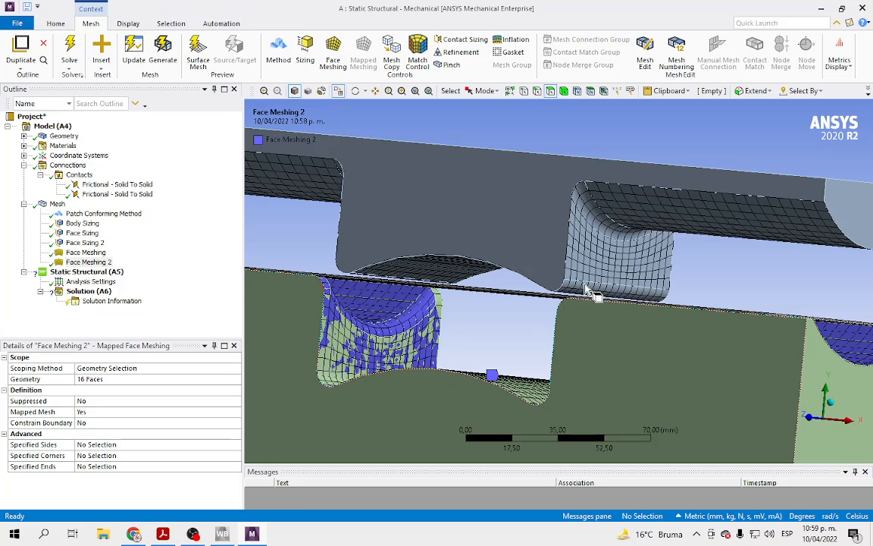
middle_click_drag(700, 274, 734, 283)
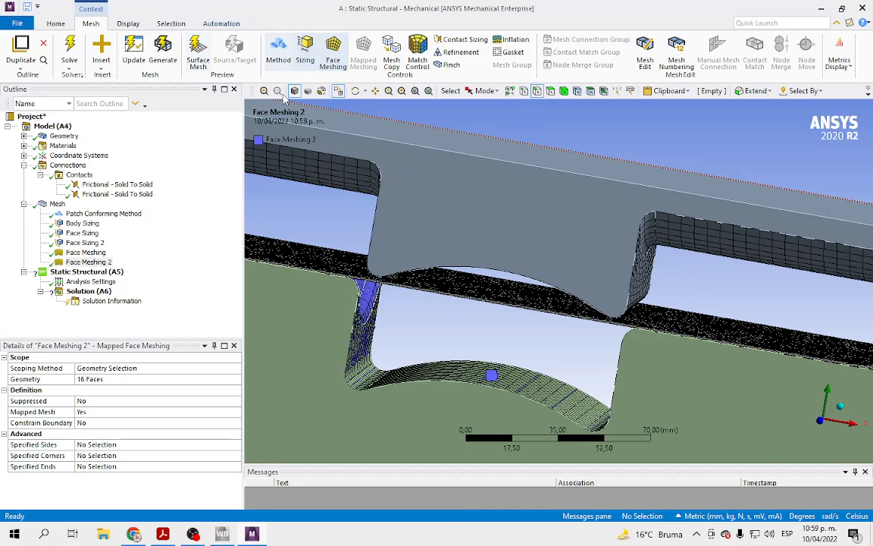
Add a mesh sizing control and select the corner fillet edges of the punch and die cavity on one side face
left_click(307, 55)
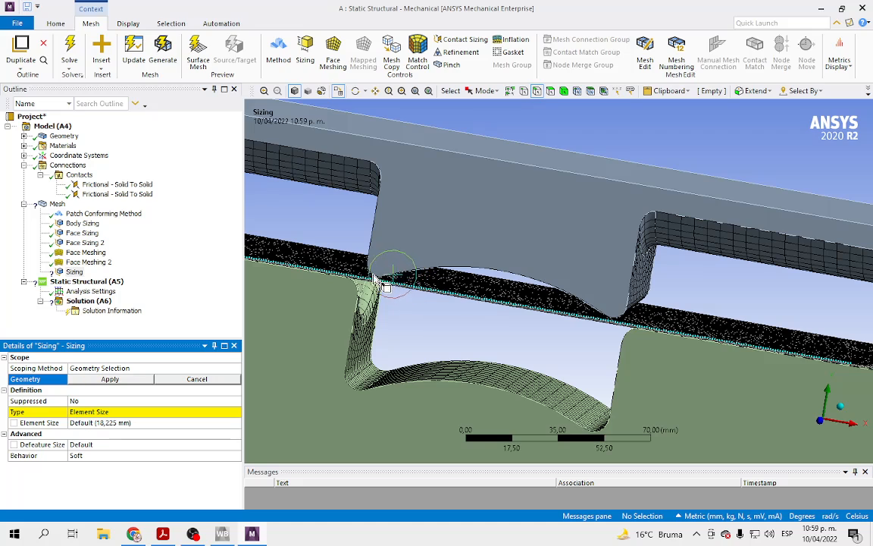
middle_click_drag(523, 205, 659, 133)
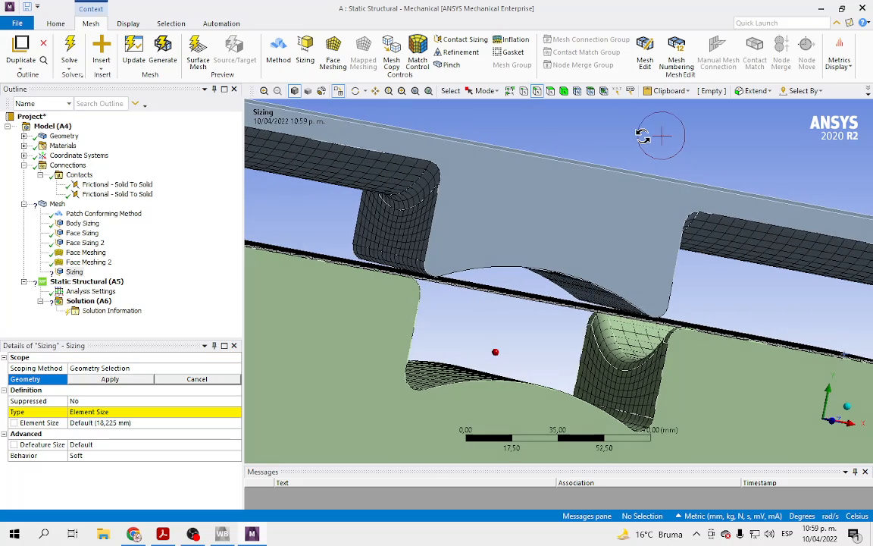
left_click(664, 320)
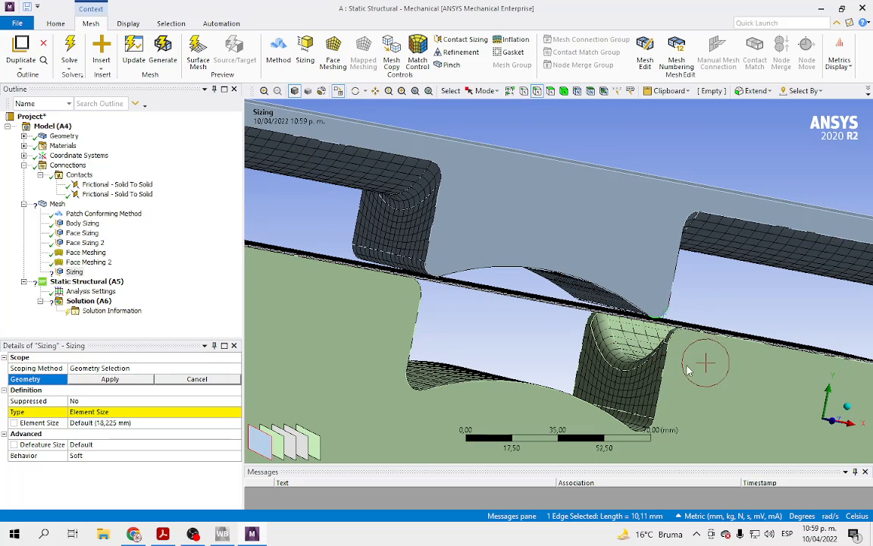
left_click(493, 407, "ctrl")
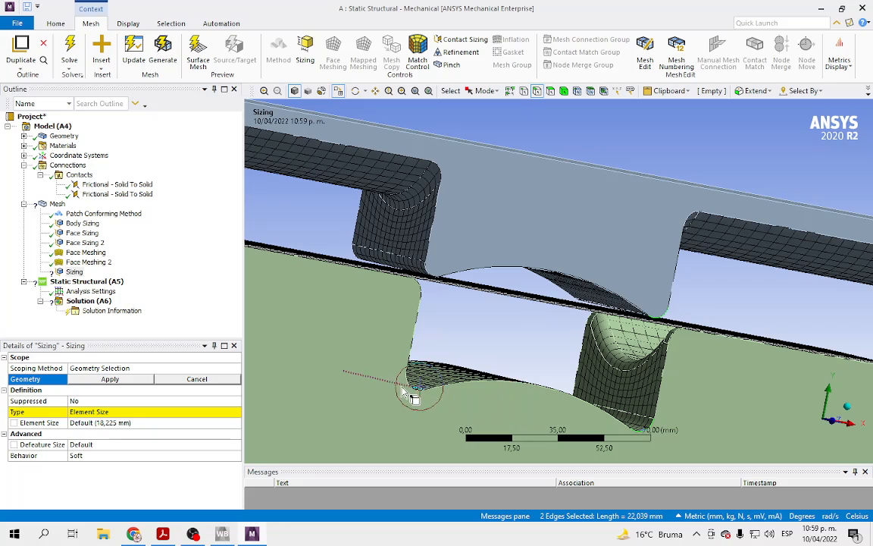
left_click(420, 283, "ctrl")
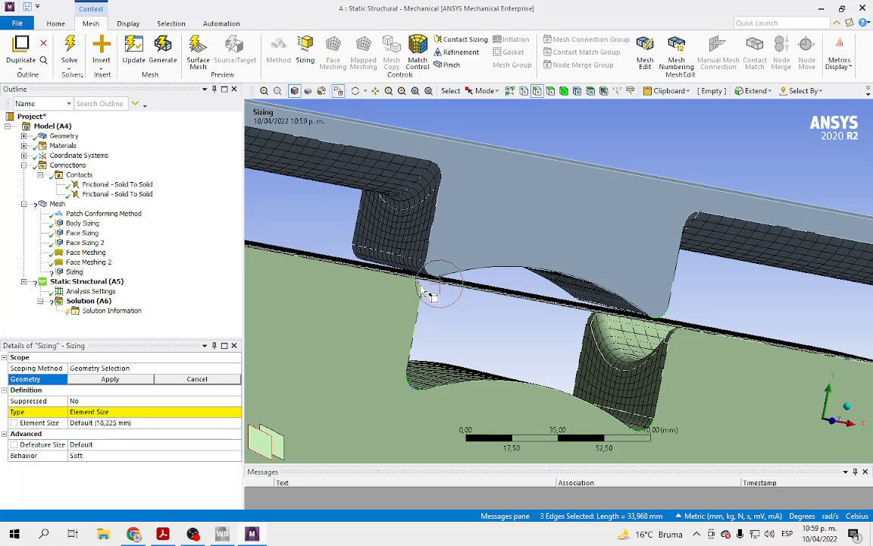
left_click(422, 290, "ctrl")
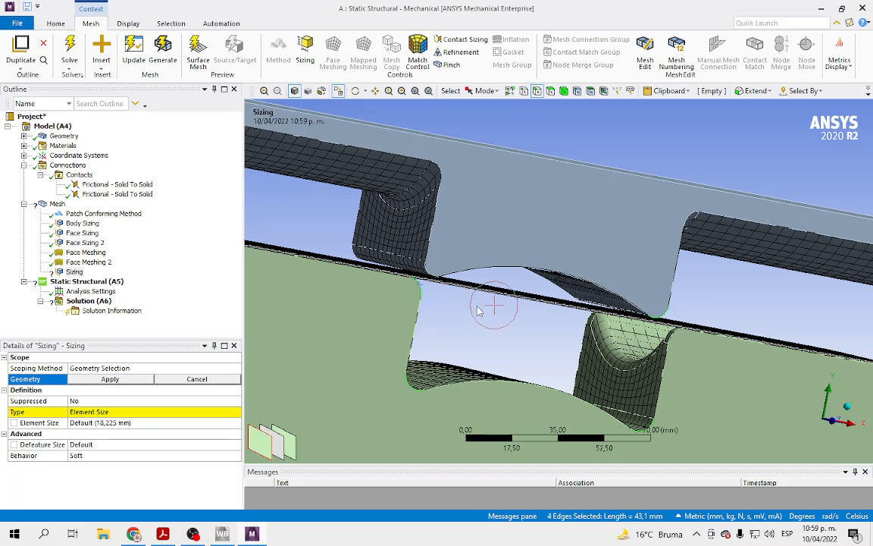
left_click(678, 339, "ctrl")
Add the punch and die cavity corner fillet edges on the opposite side face to the sizing selection
middle_click_drag(765, 279, 506, 290)
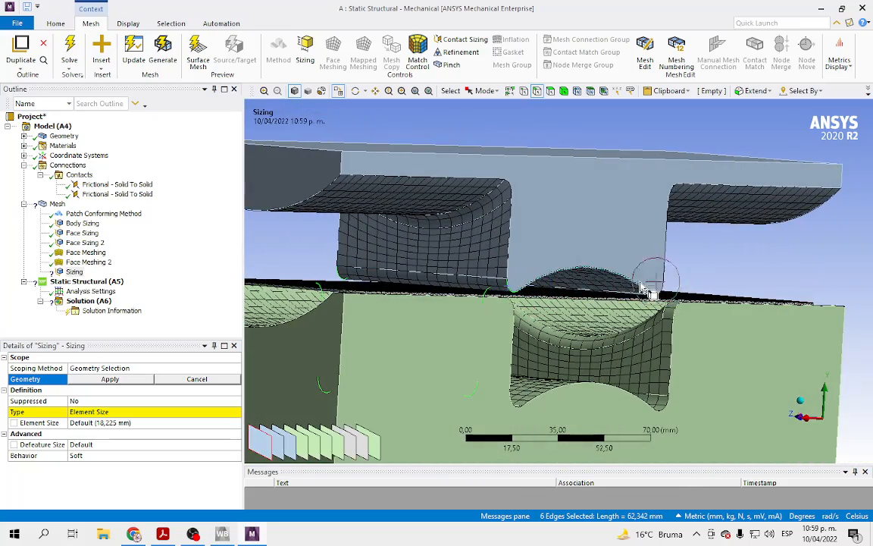
left_click(680, 295, "ctrl")
left_click(677, 291, "ctrl")
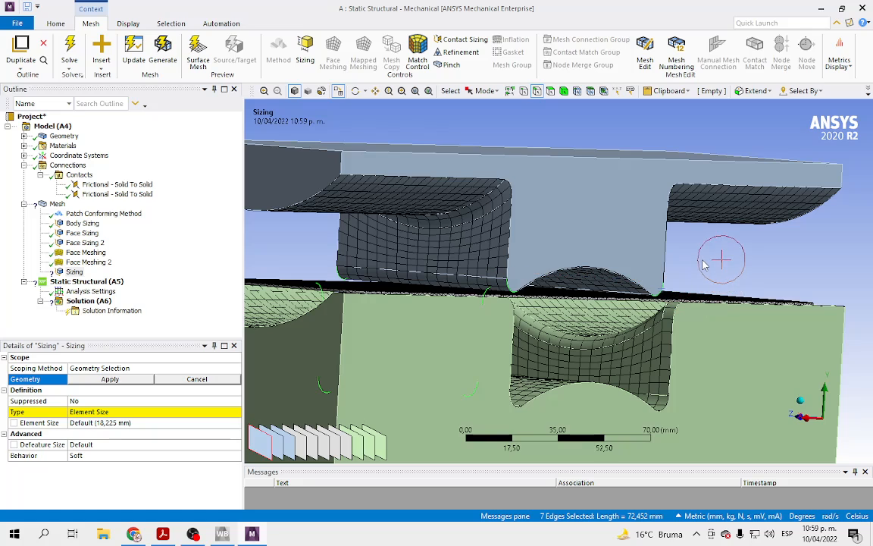
middle_click_drag(703, 259, 675, 253, "ctrl")
left_click(458, 408, "ctrl")
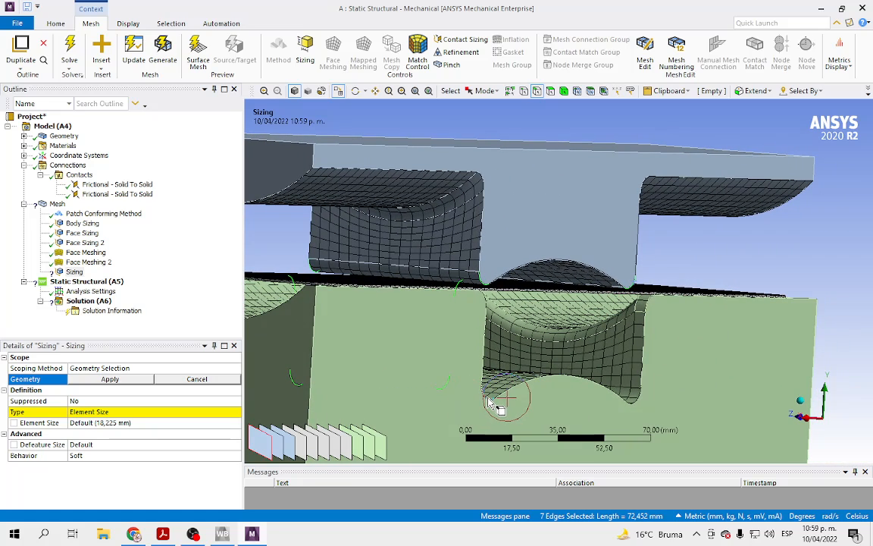
left_click(643, 408, "ctrl")
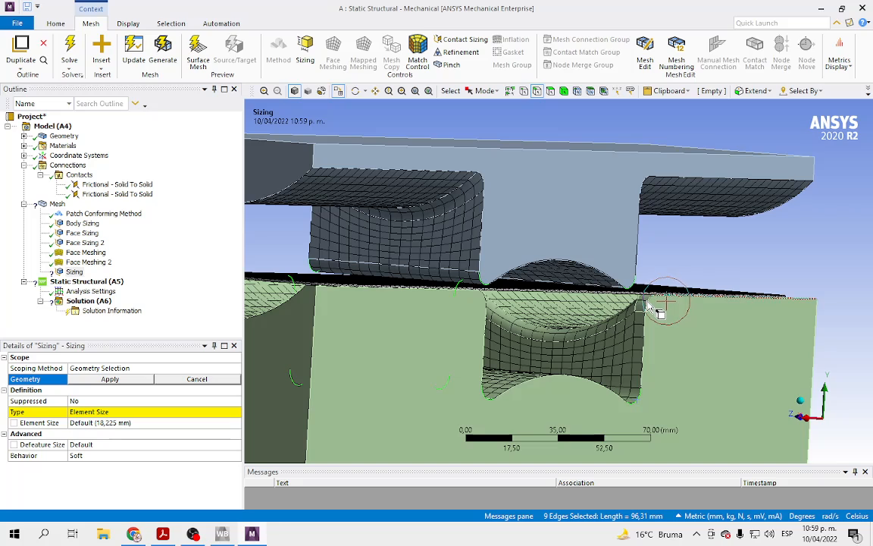
left_click(491, 301, "ctrl")
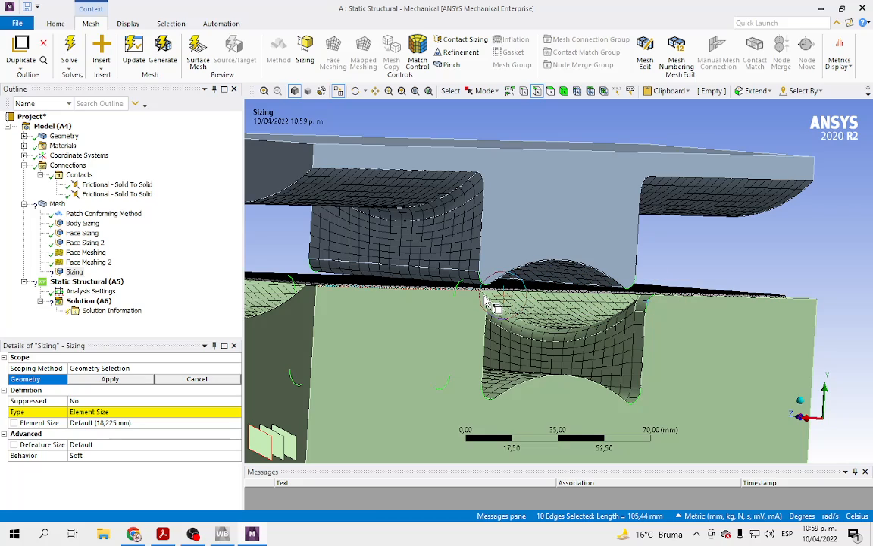
left_click(649, 279, "ctrl")
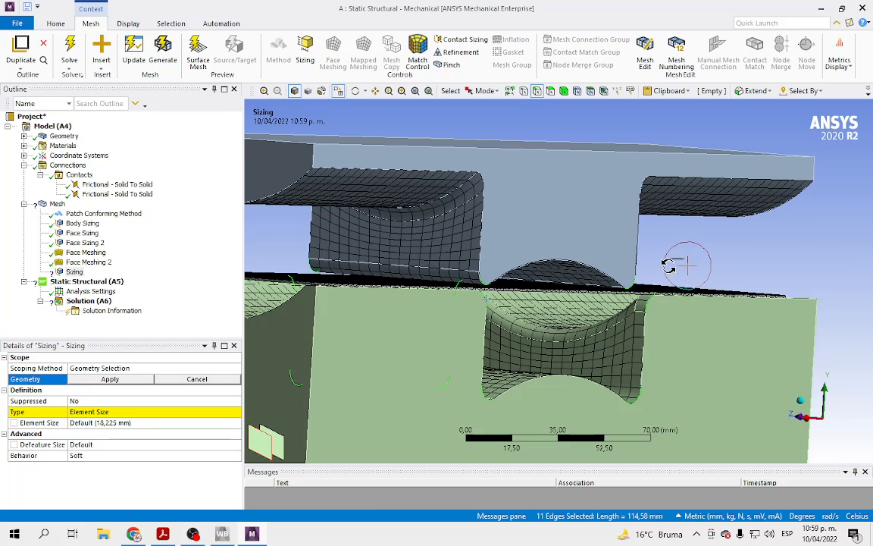
Add the remaining fillet edge at the punch's lower corner and scope the sizing control to the 12 selected edges
mouse_move(669, 265)
middle_mouse_down()
mouse_move(716, 255)
mouse_move(701, 246)
mouse_move(758, 258)
mouse_move(692, 297)
mouse_move(643, 283)
mouse_move(682, 269)
mouse_move(713, 282)
mouse_move(652, 261)
middle_mouse_up()
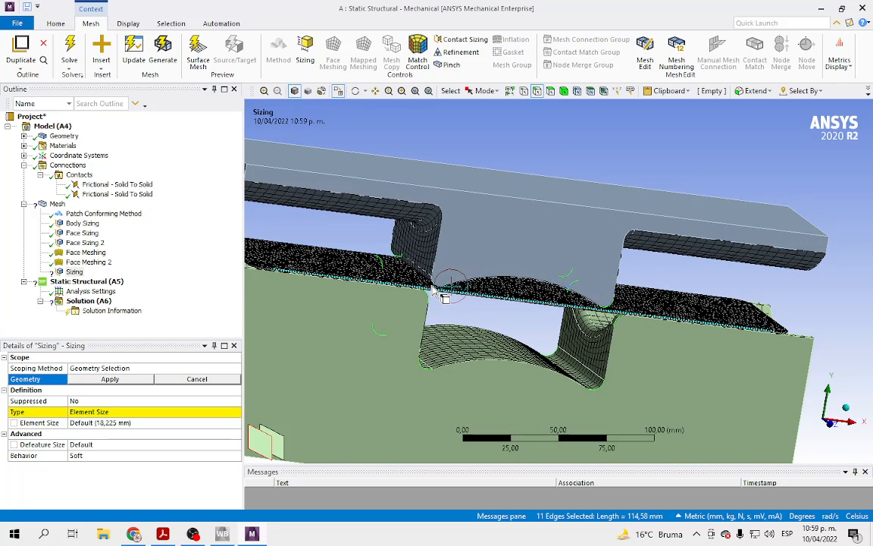
scroll(455, 288, "up", 5)
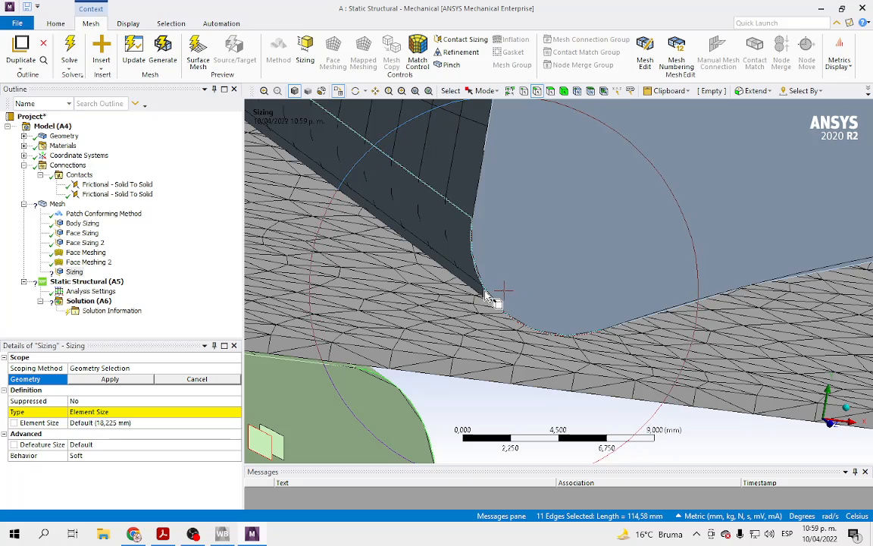
left_click(486, 292, "ctrl")
scroll(594, 283, "down", 5)
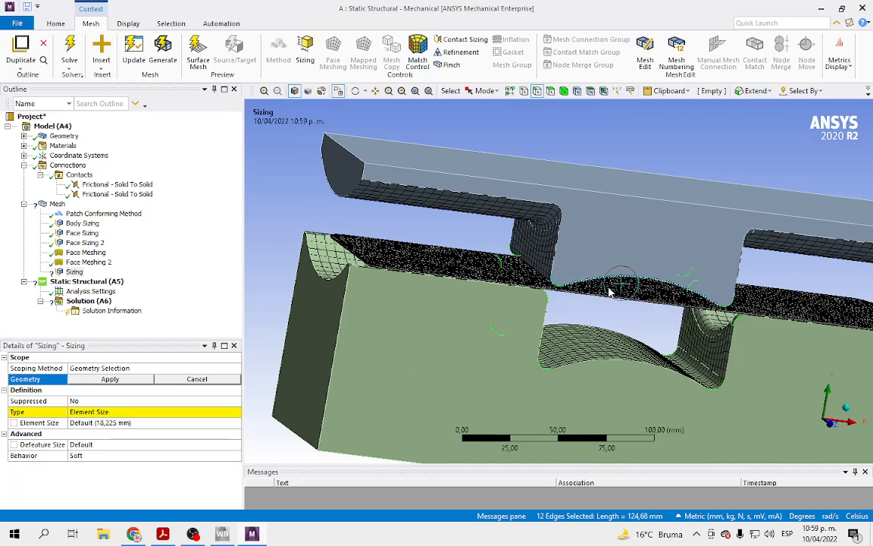
left_click(108, 378)
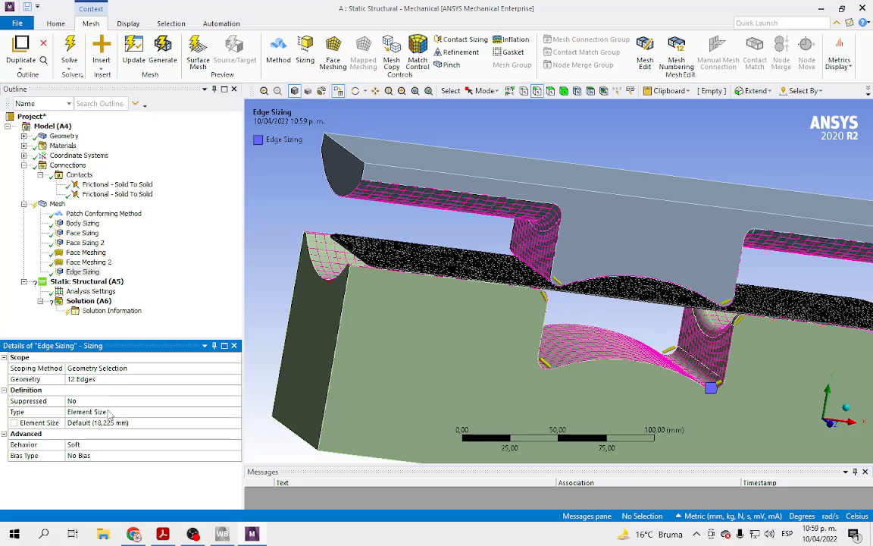
Define the fillet edge sizing by Number of Divisions and set it to 8 divisions
left_click(228, 410)
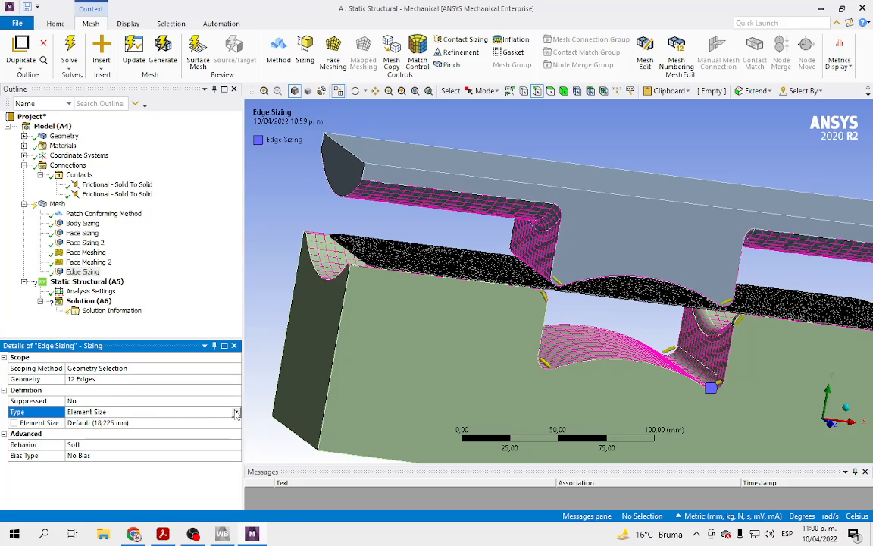
left_click(236, 412)
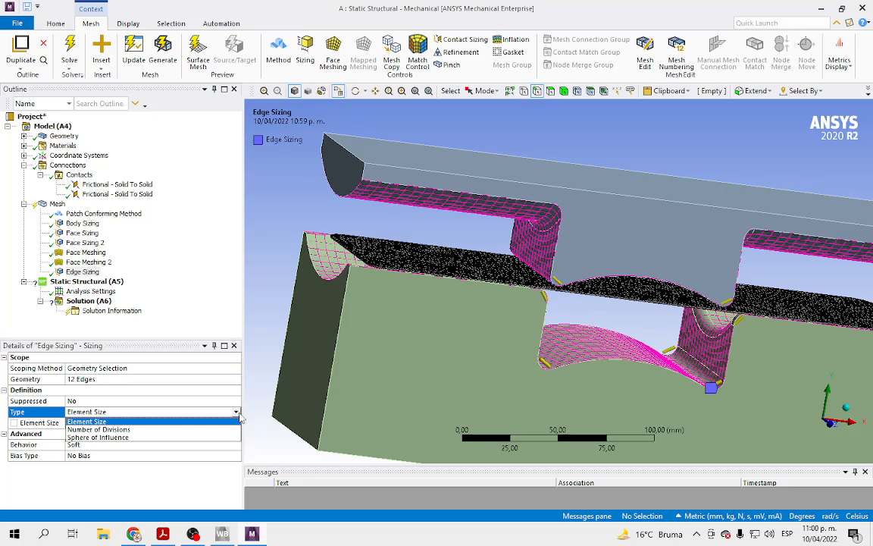
left_click(106, 429)
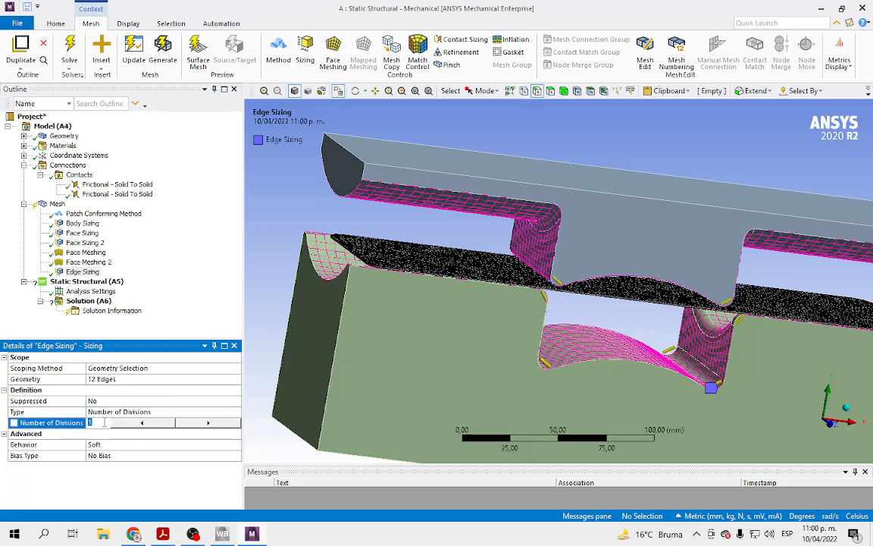
key("Return")
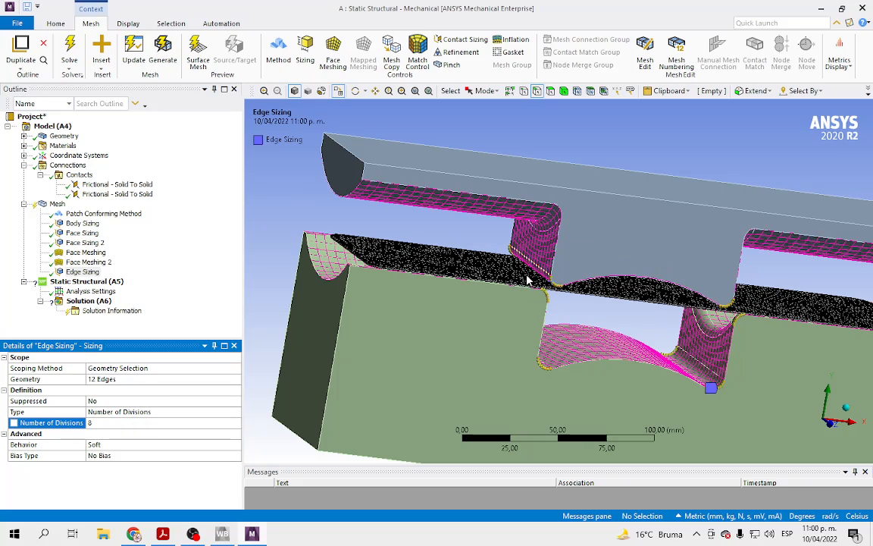
left_click_drag(543, 271, 576, 307)
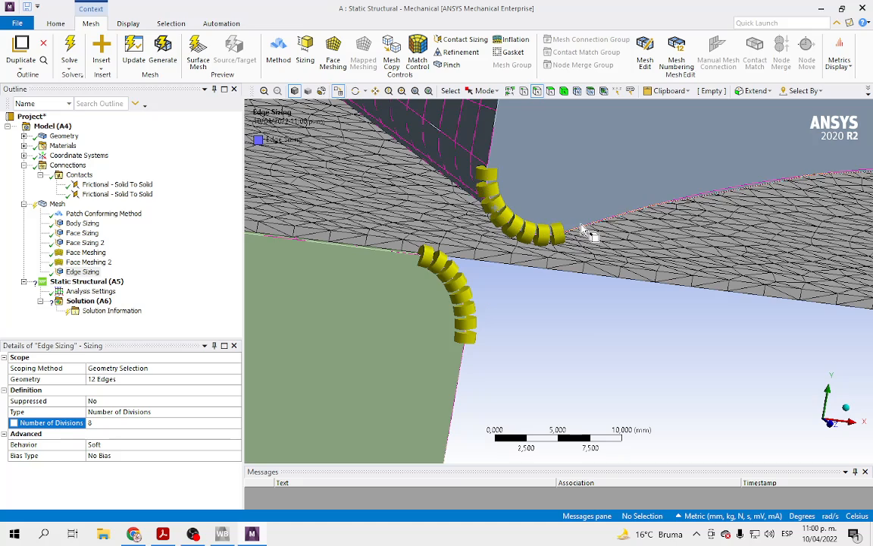
scroll(581, 286, "down", 8)
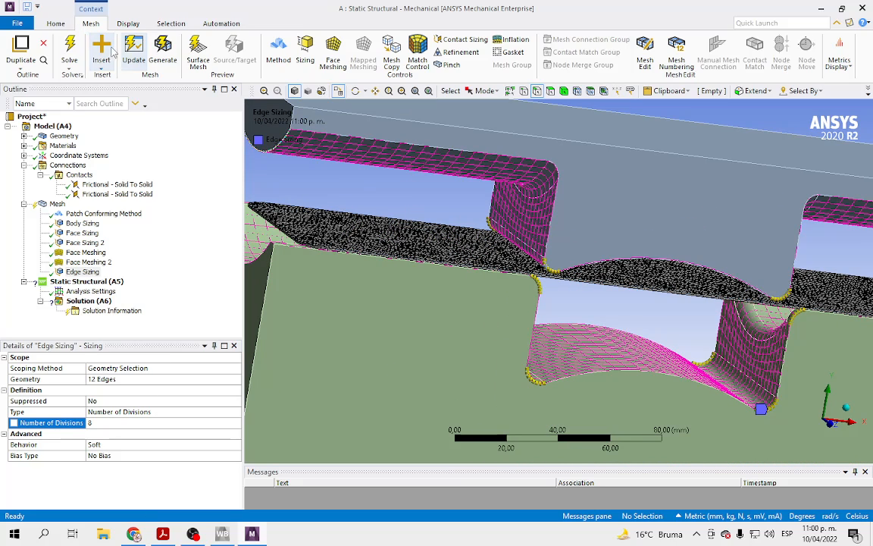
Regenerate the mesh with the fillet edge sizing and inspect the elements around the punch and die corner fillets
left_click(162, 54)
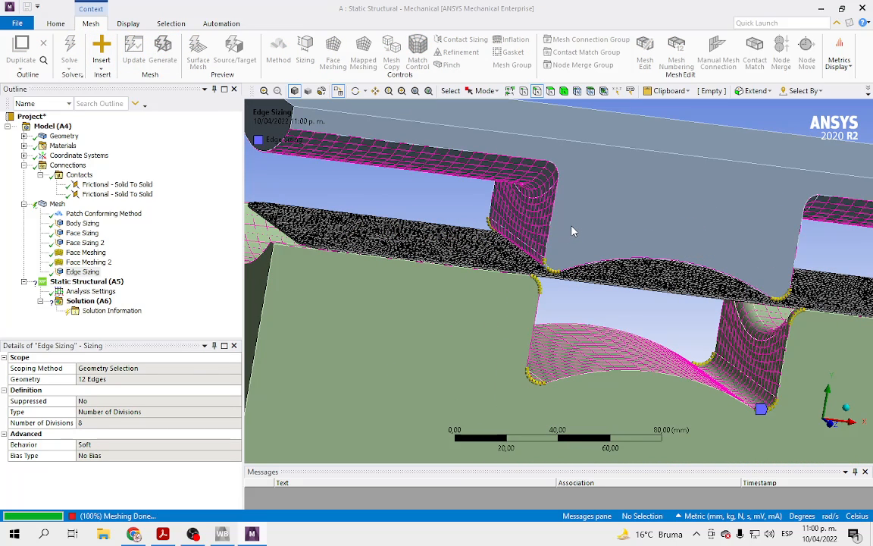
left_click(55, 204)
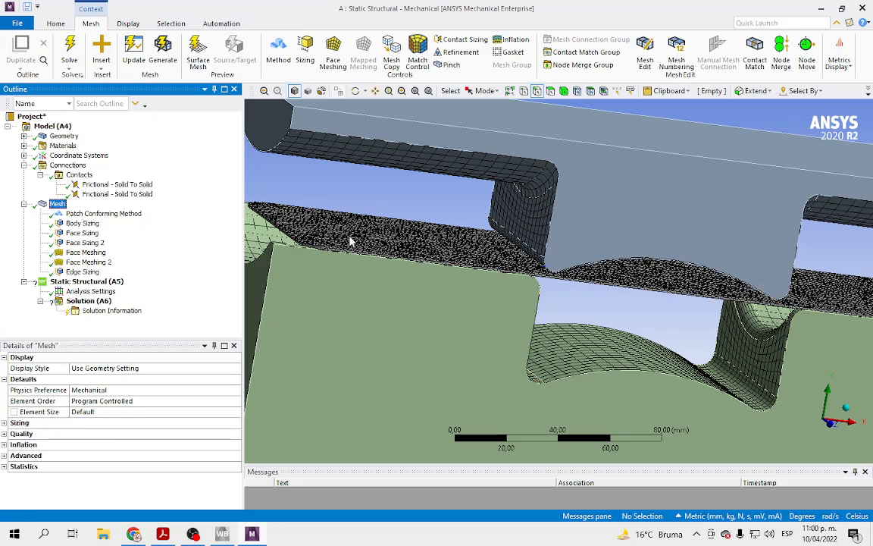
scroll(806, 288, "up", 6)
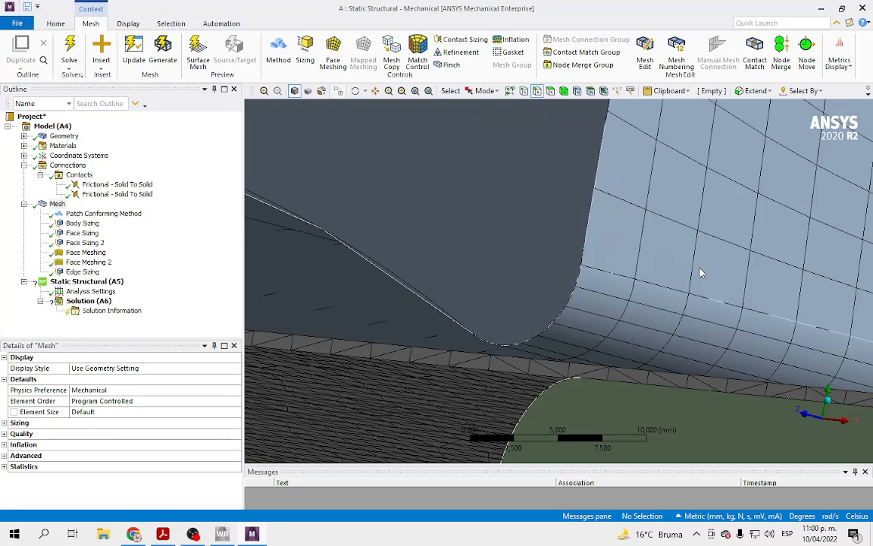
scroll(594, 347, "up", 3)
scroll(699, 437, "down", 4)
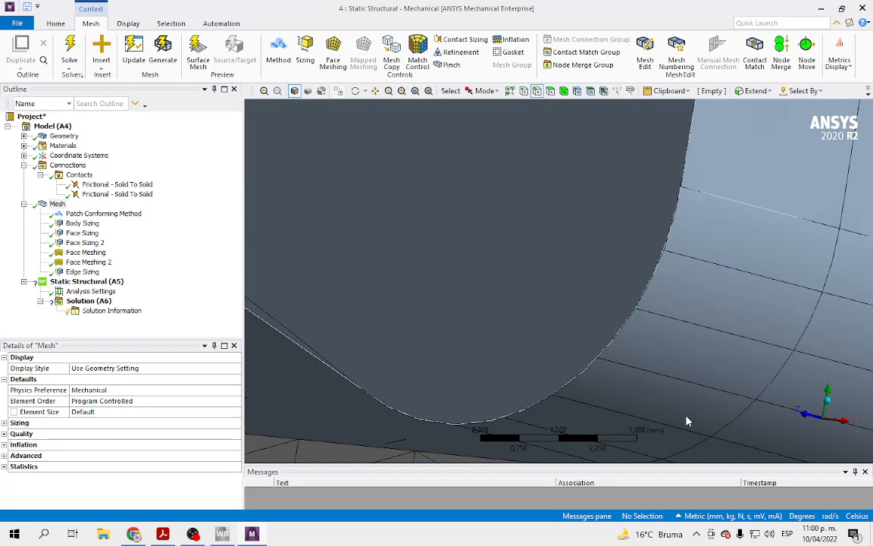
scroll(539, 356, "down", 10)
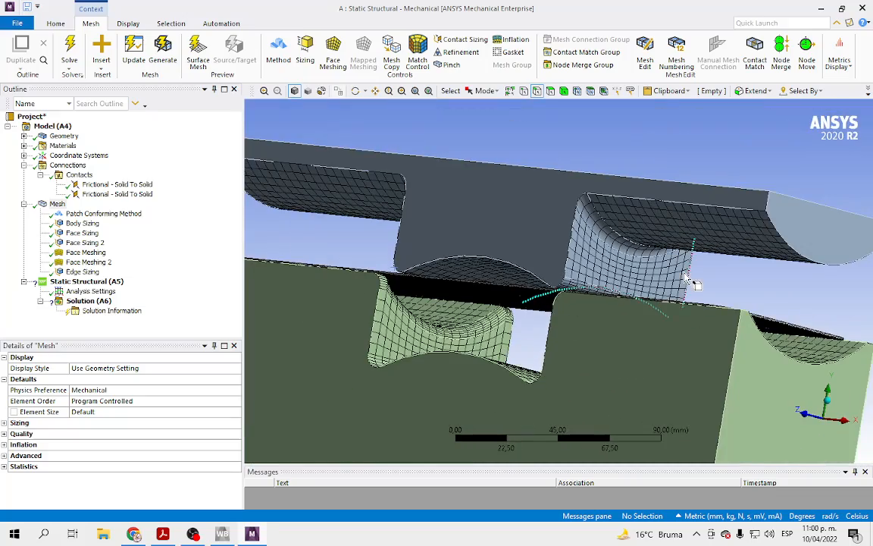
middle_click_drag(685, 278, 509, 193)
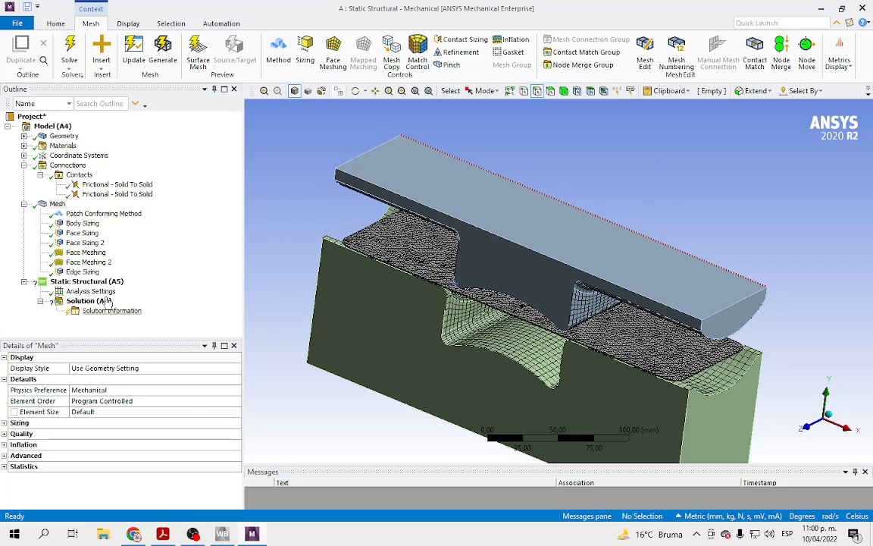
Set the number of steps to 10 in the static structural analysis settings and enlarge the step graph and table area
left_click(87, 281)
left_click(86, 281)
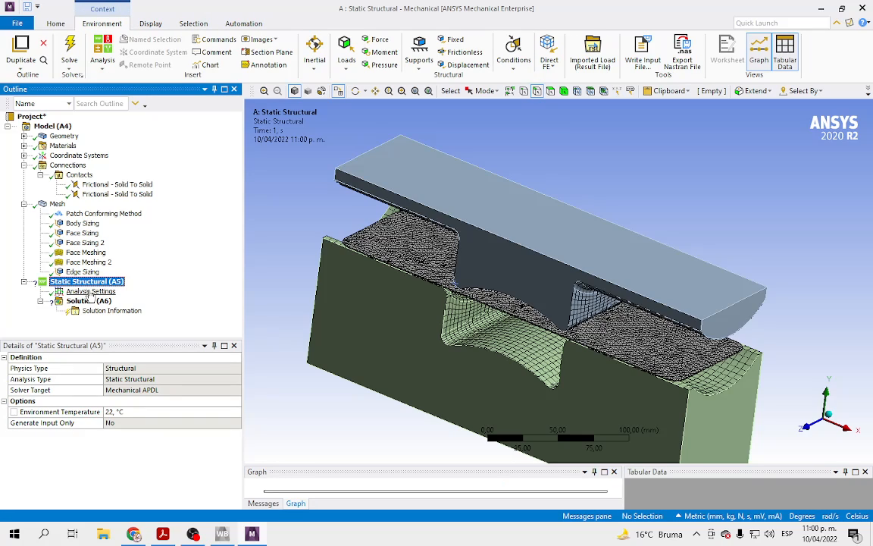
left_click(91, 292)
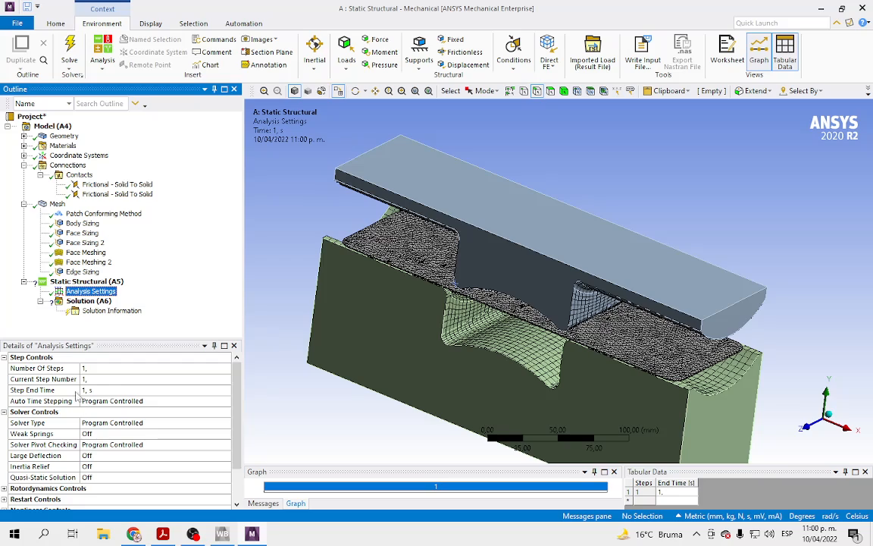
left_click(99, 368)
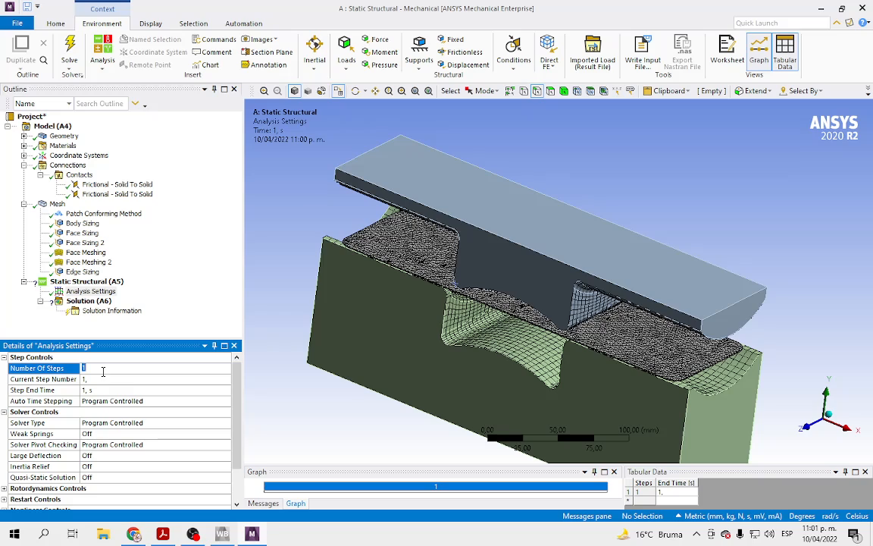
type("10")
key("Return")
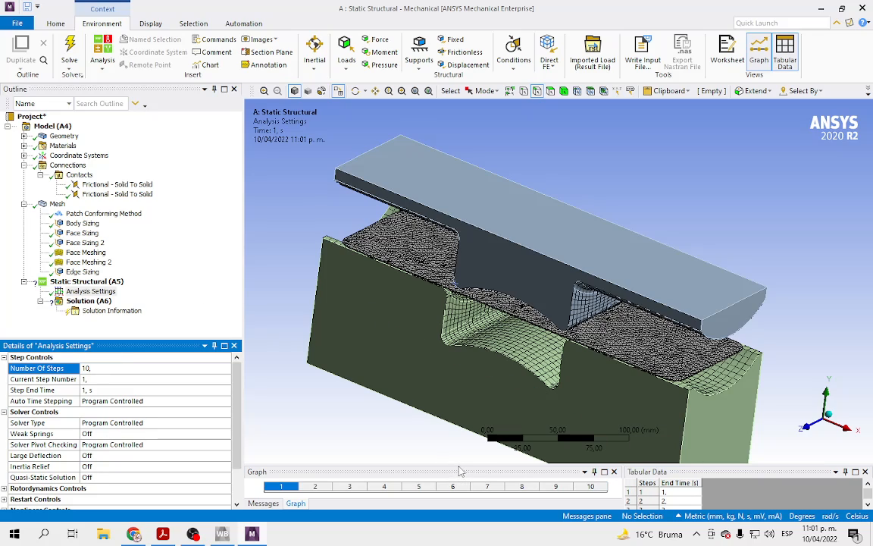
left_click_drag(424, 465, 476, 379)
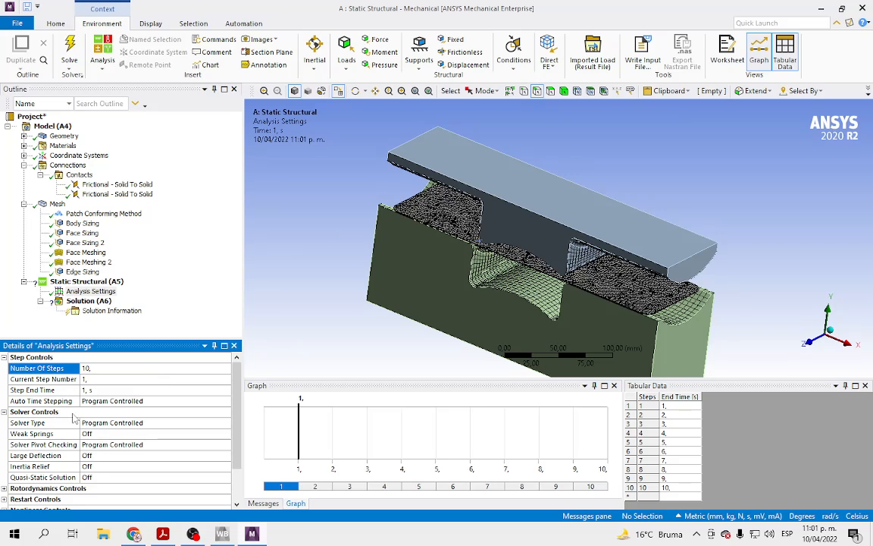
Turn Auto Time Stepping on for all 10 load steps
left_click(143, 402)
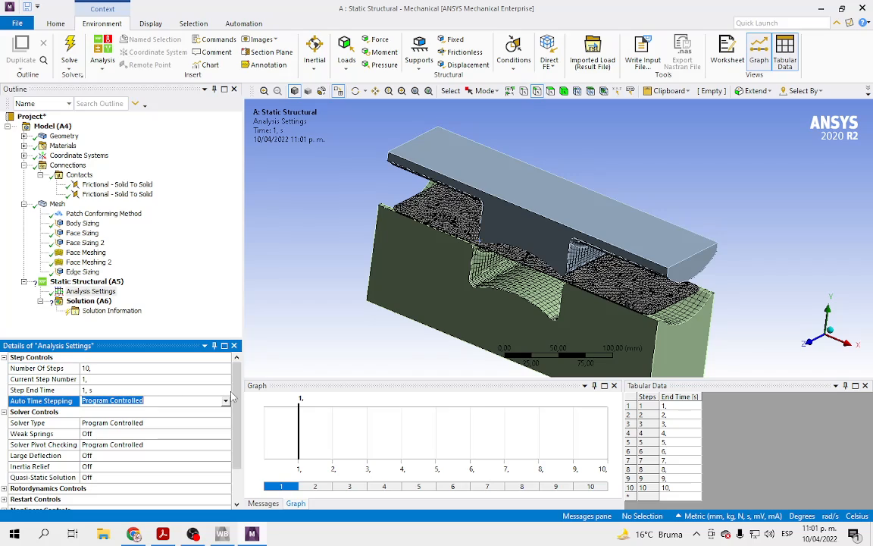
left_click(103, 421)
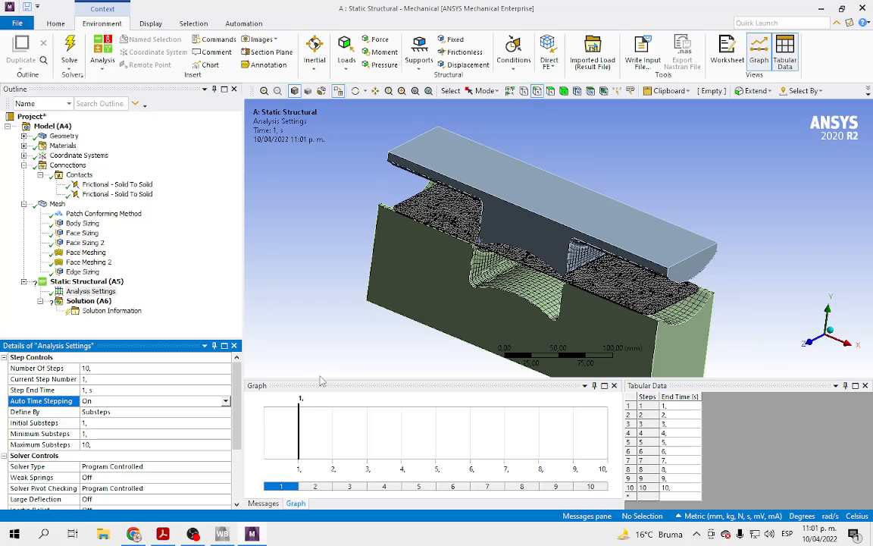
left_click_drag(317, 494, 371, 494)
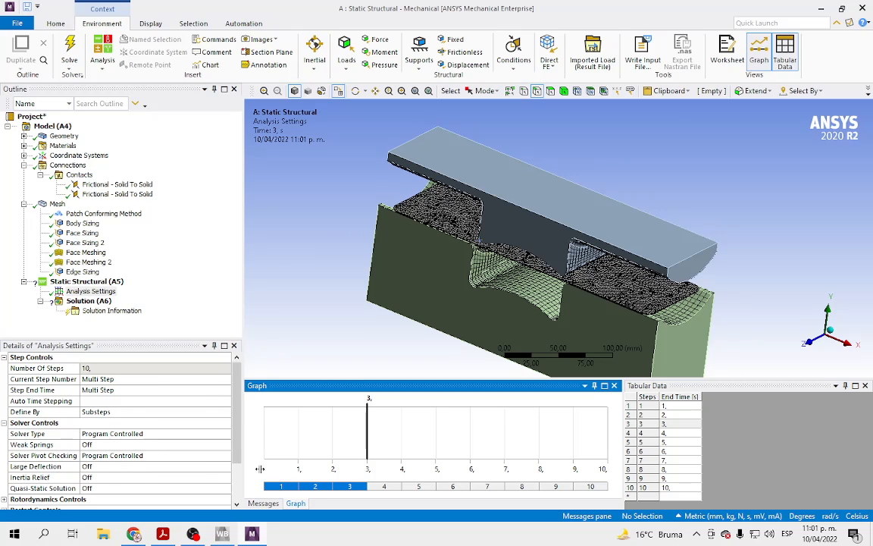
left_click(389, 488)
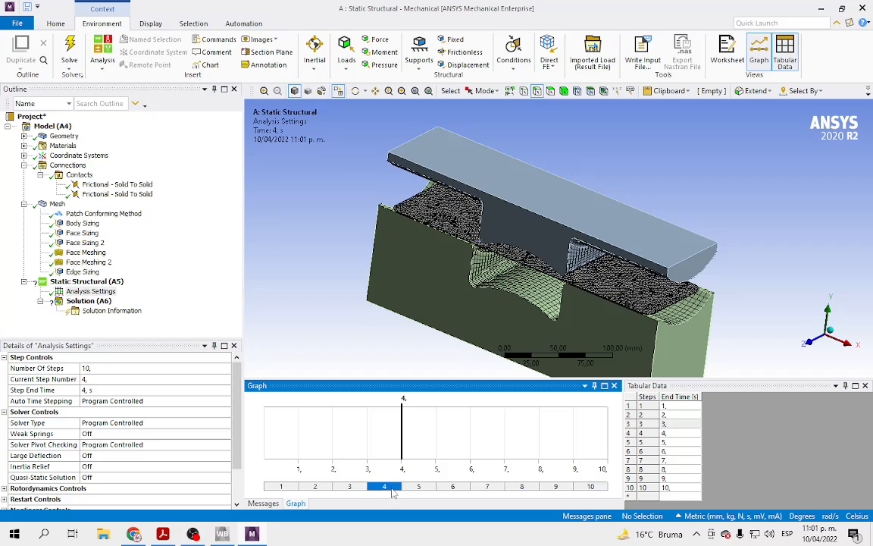
left_click(343, 488)
right_click(344, 489)
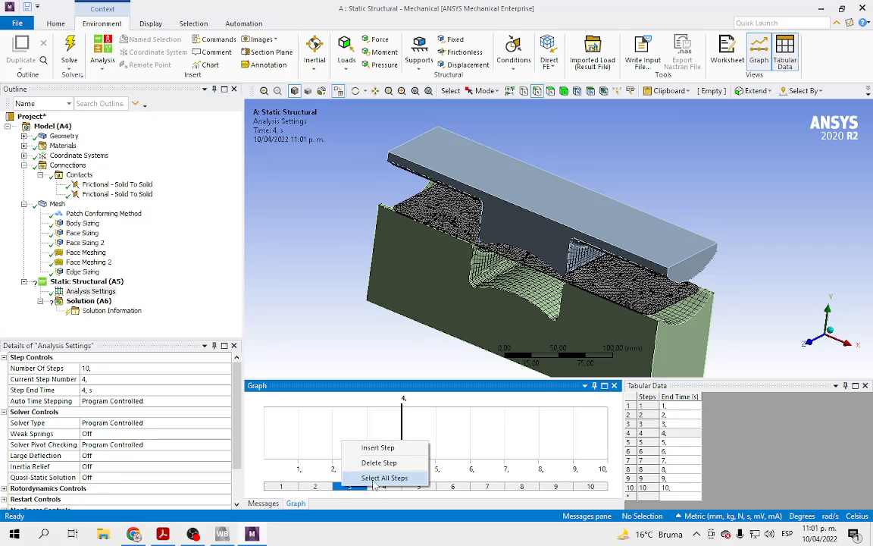
left_click(360, 476)
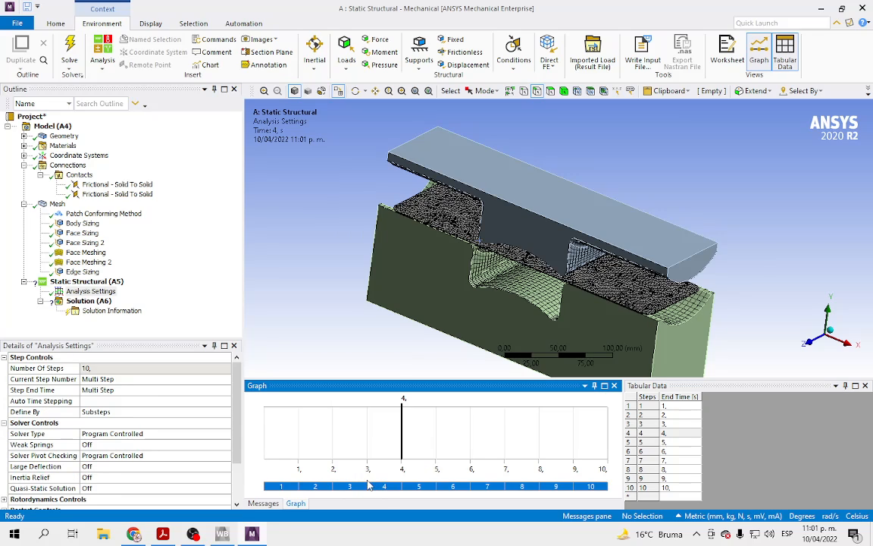
left_click(126, 402)
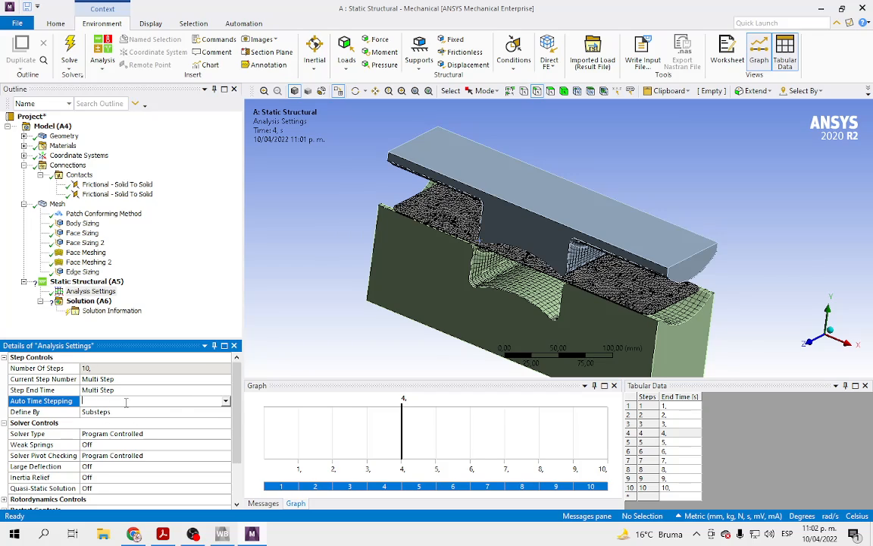
left_click(225, 402)
left_click(128, 417)
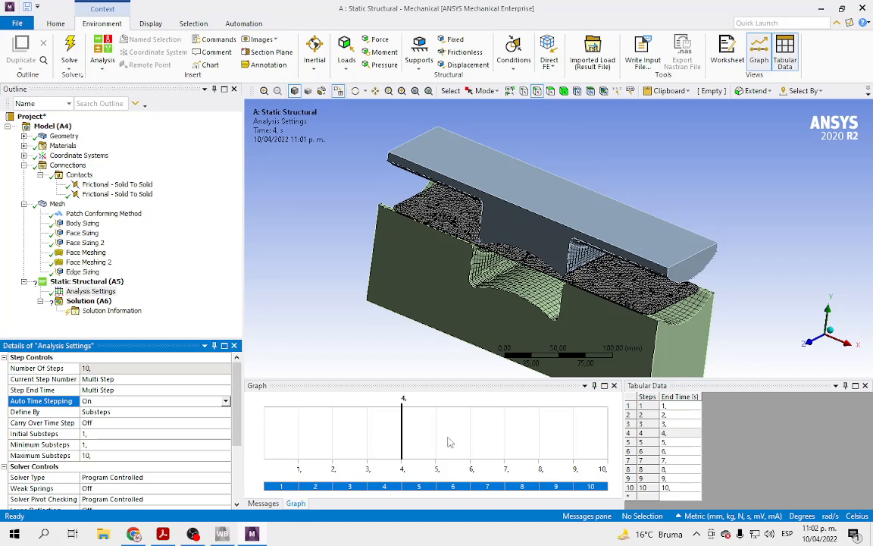
For load steps 1 to 3, set the initial substeps to 30, minimum to 20 and maximum to 50
left_click(283, 487)
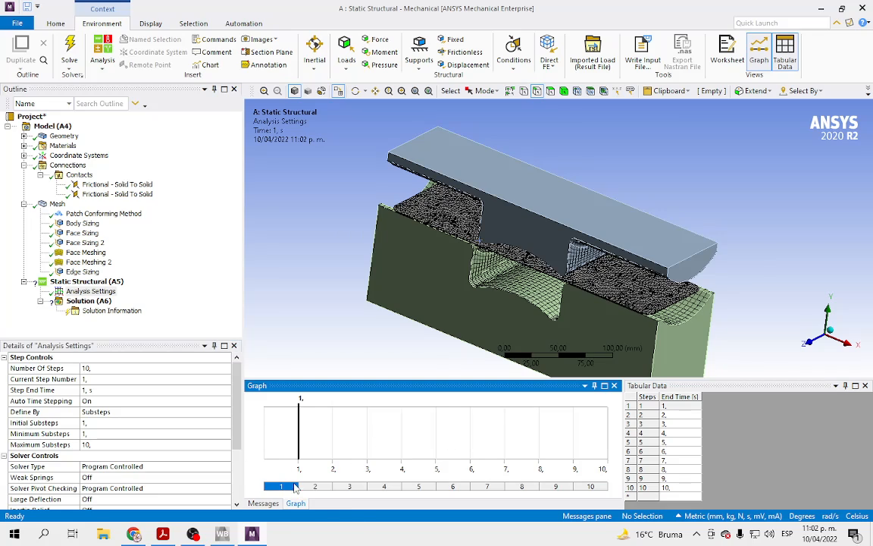
left_click_drag(318, 492, 350, 487)
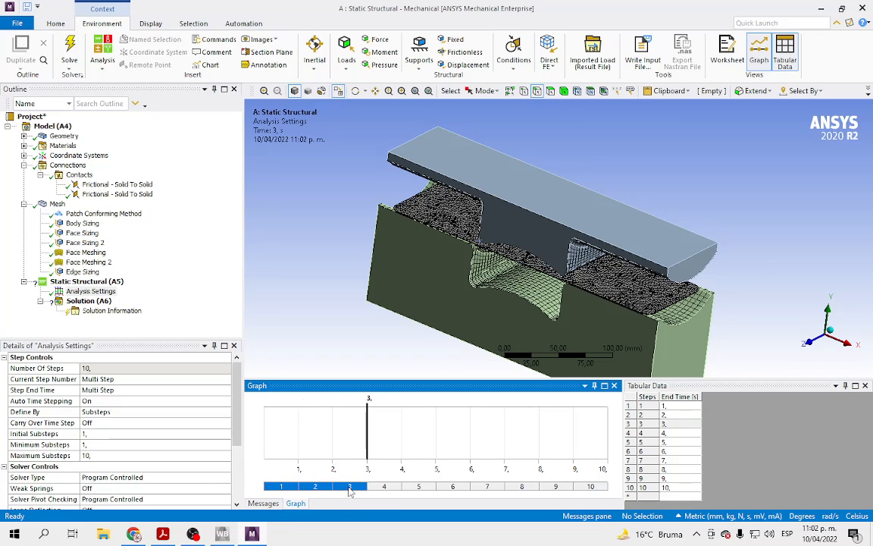
left_click(111, 433)
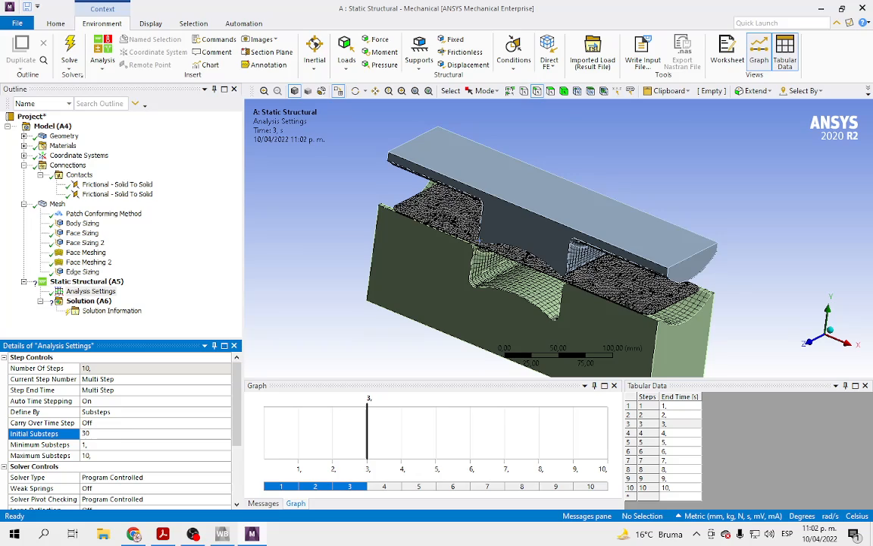
left_click(101, 445)
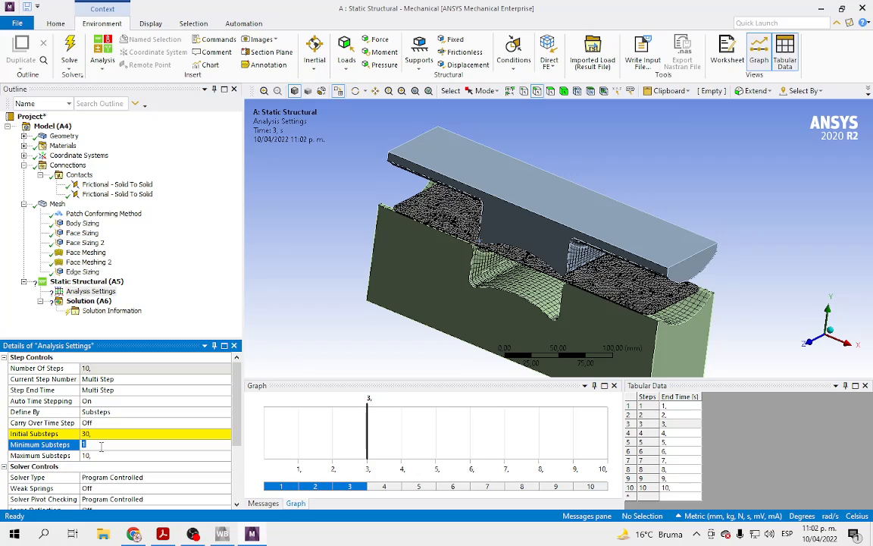
type("20")
left_click(107, 456)
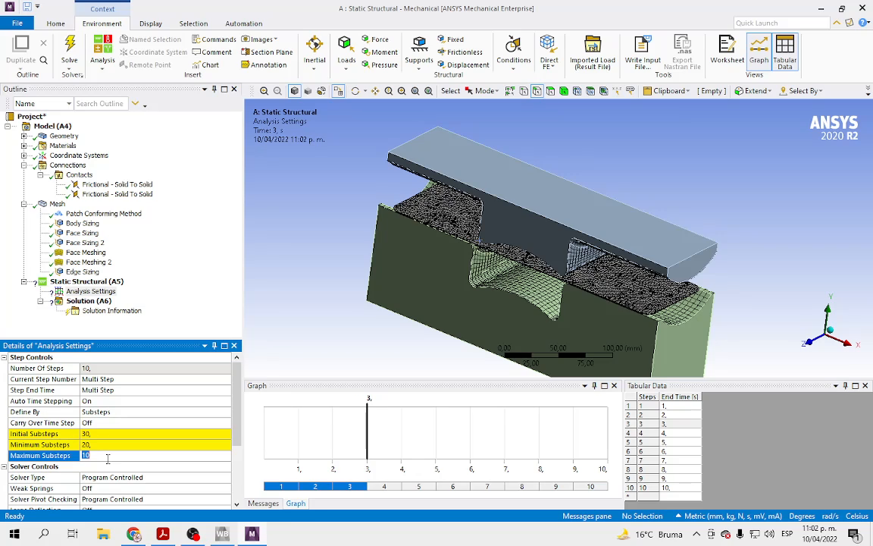
type("5")
key("Return")
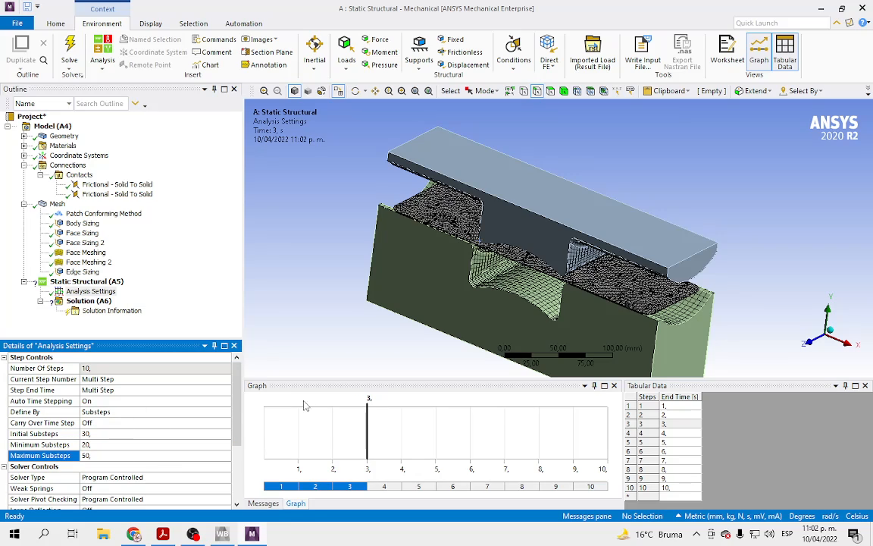
For load steps 4 to 6, set the initial substeps to 75, minimum to 50 and maximum to 100
left_click(384, 486)
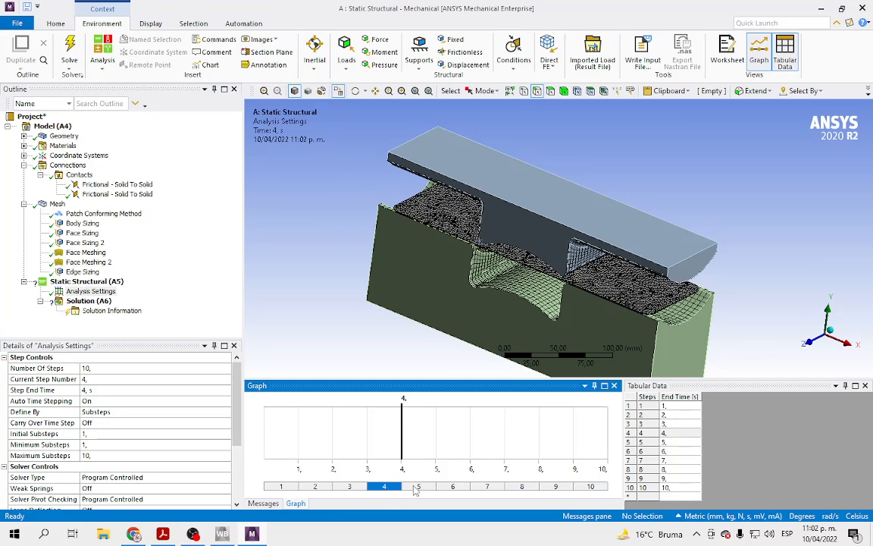
left_click_drag(394, 489, 460, 490)
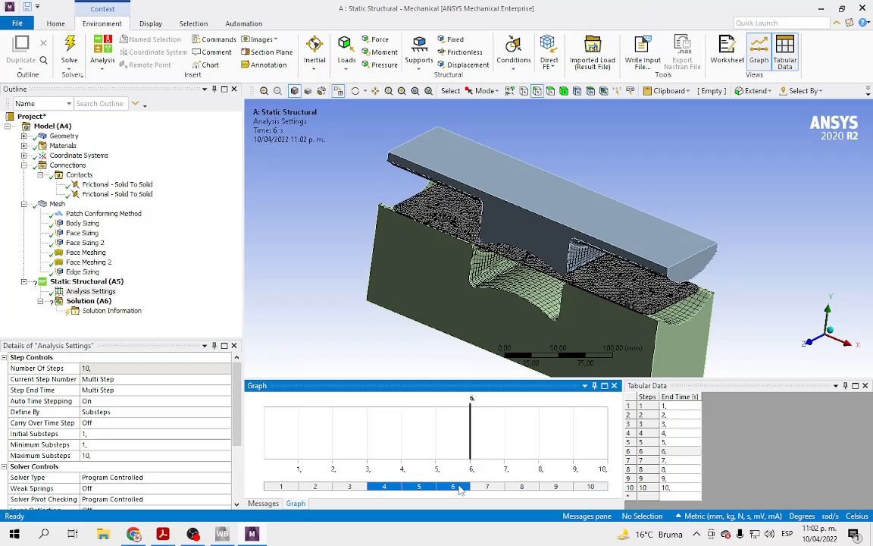
left_click(110, 434)
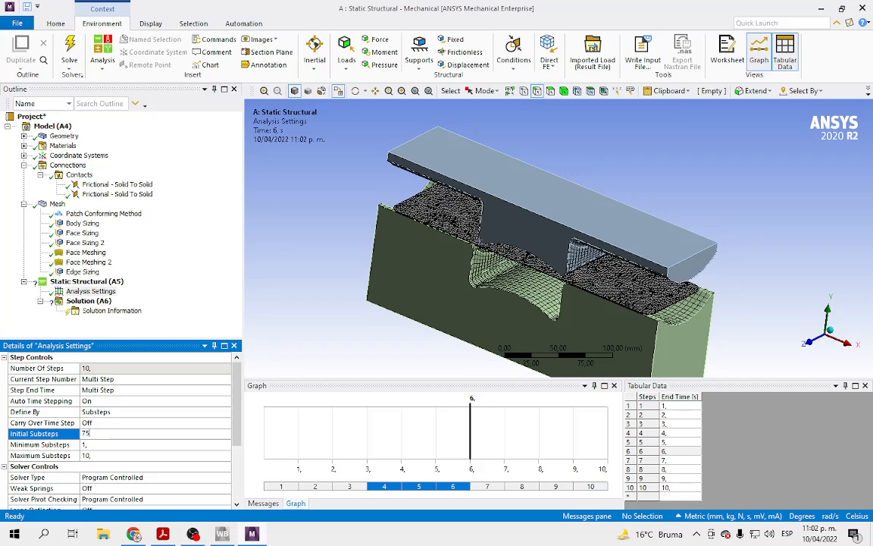
left_click(107, 445)
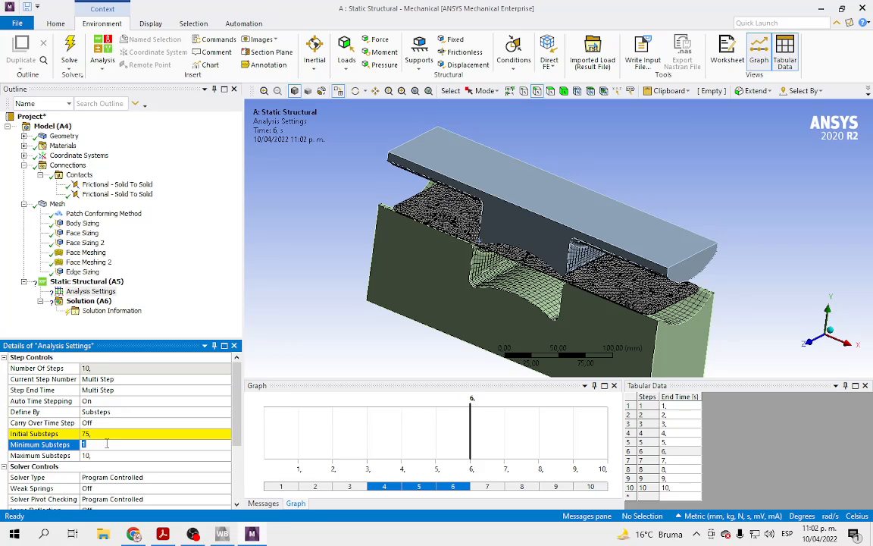
type("50")
left_click(107, 455)
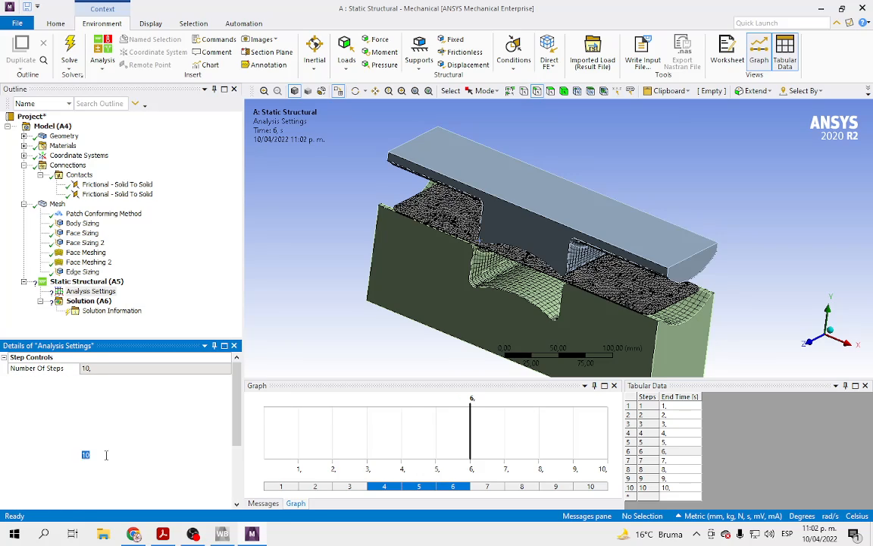
type("100")
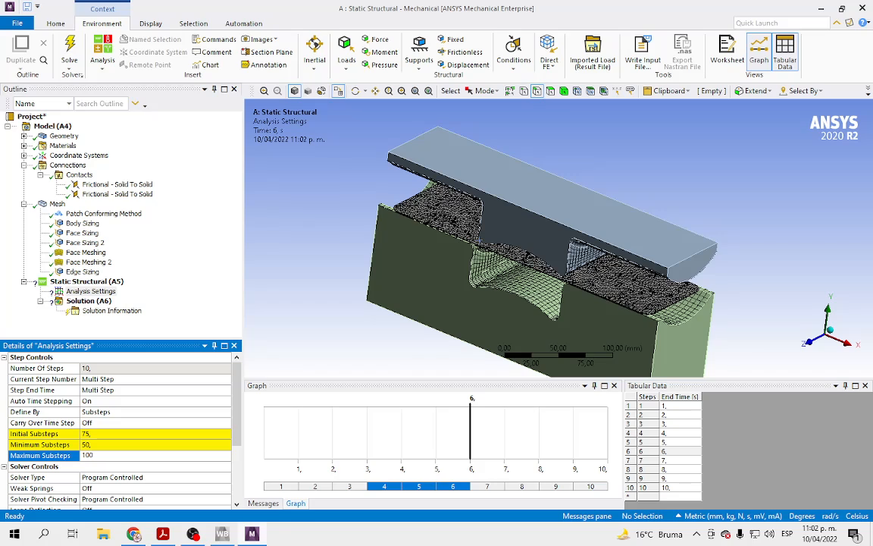
key("Return")
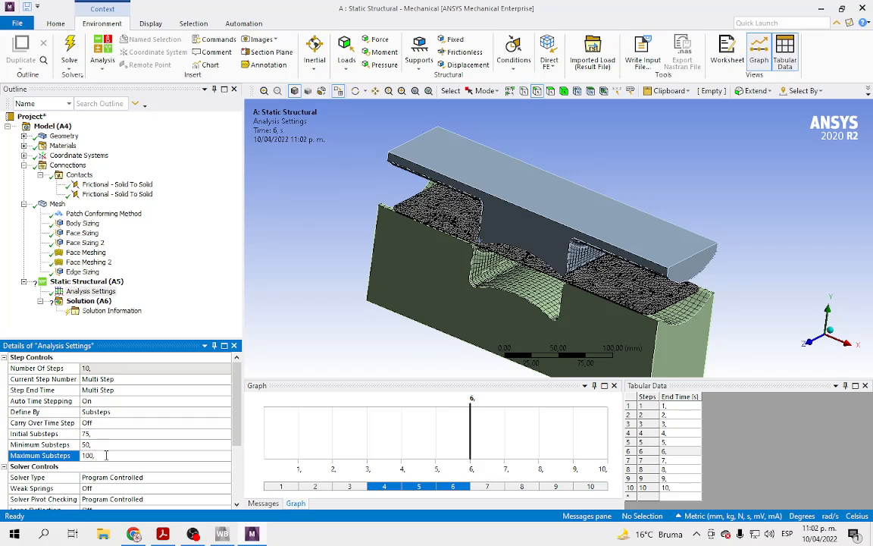
For load step 7, set the initial substeps to 175, minimum to 150 and maximum to 200
left_click(486, 486)
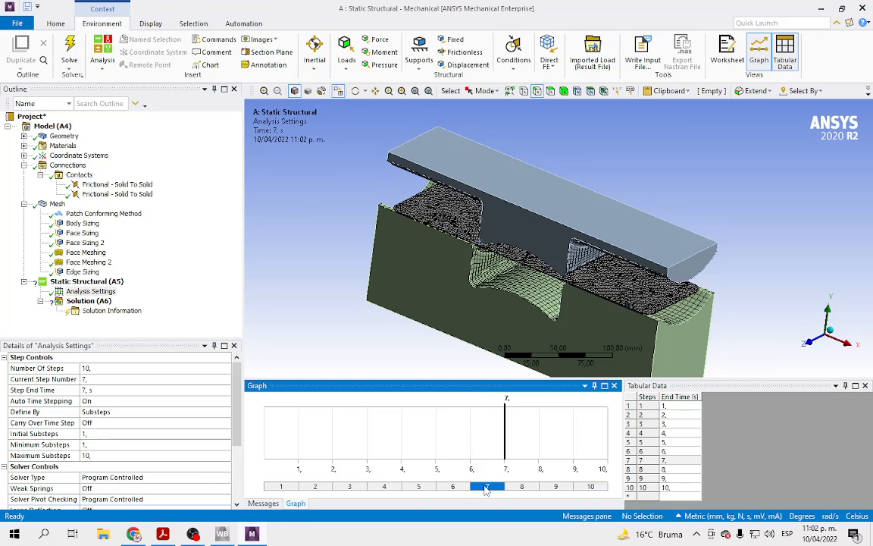
left_click(104, 433)
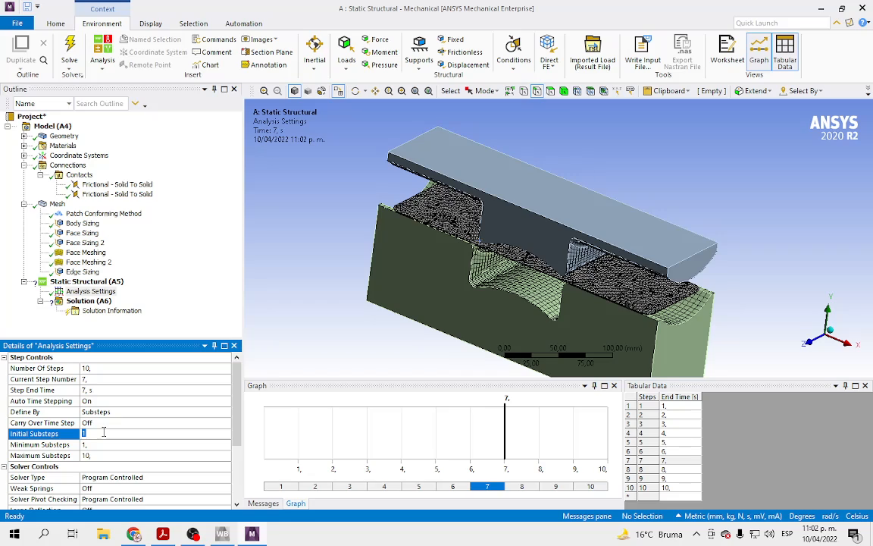
type("175")
left_click(103, 443)
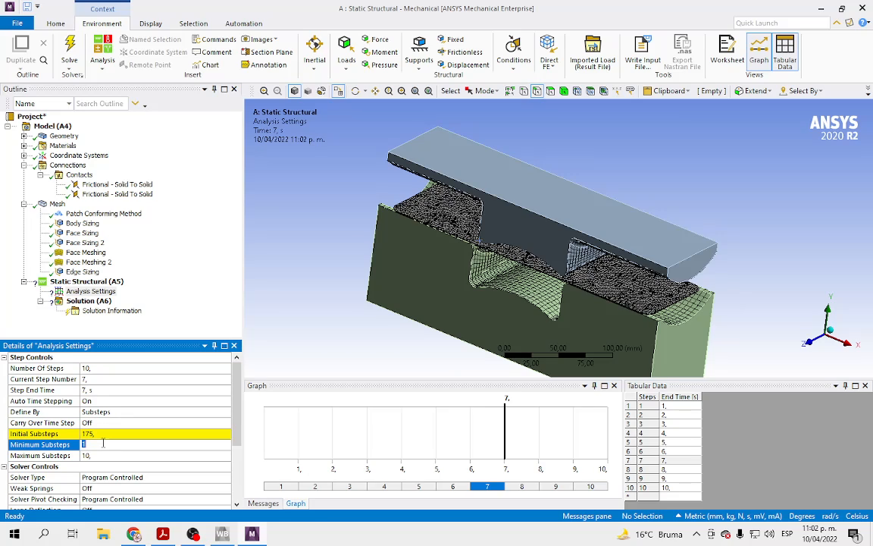
type("1")
left_click(100, 455)
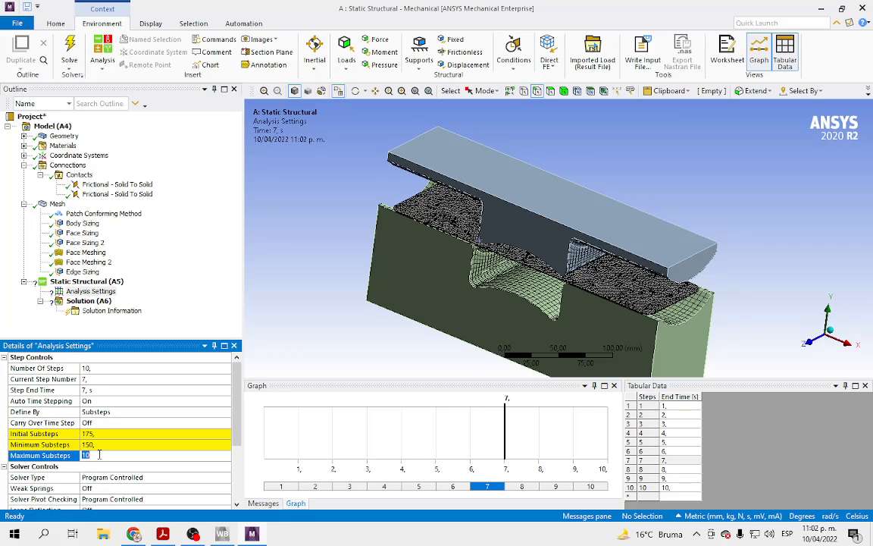
type("200")
key("Return")
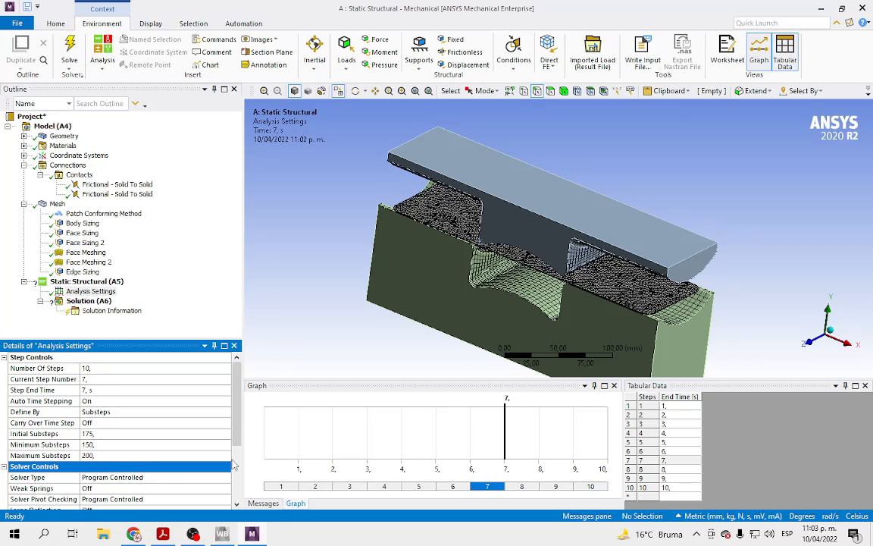
For load step 8, set the initial substeps to 100, minimum to 75 and maximum to 125
left_click(522, 486)
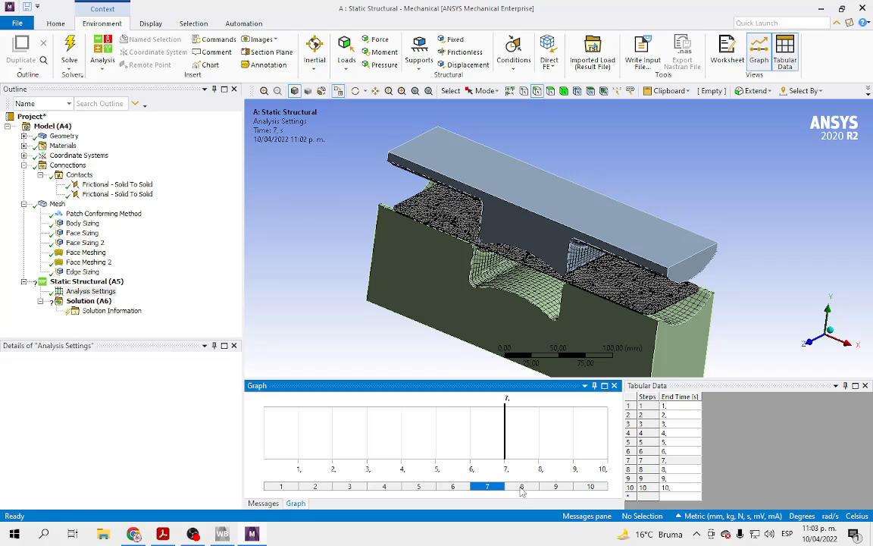
left_click(98, 433)
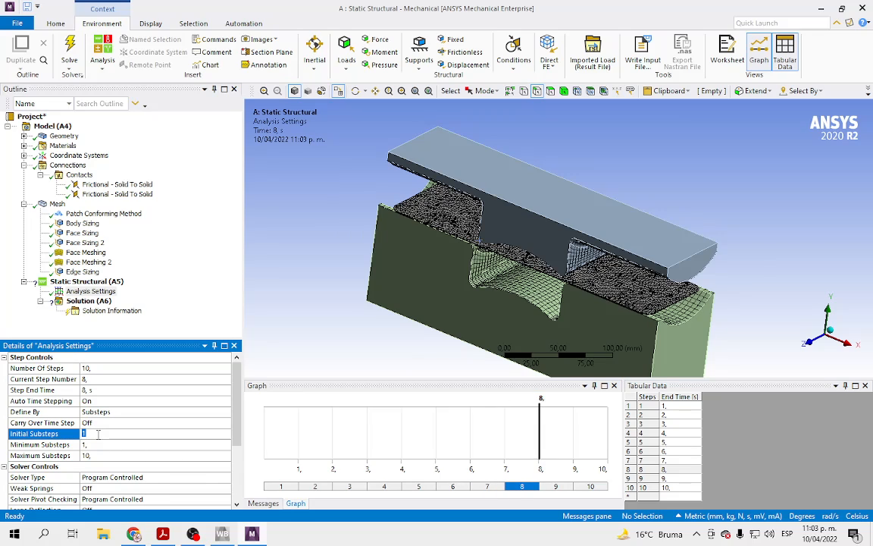
type("100")
left_click(117, 443)
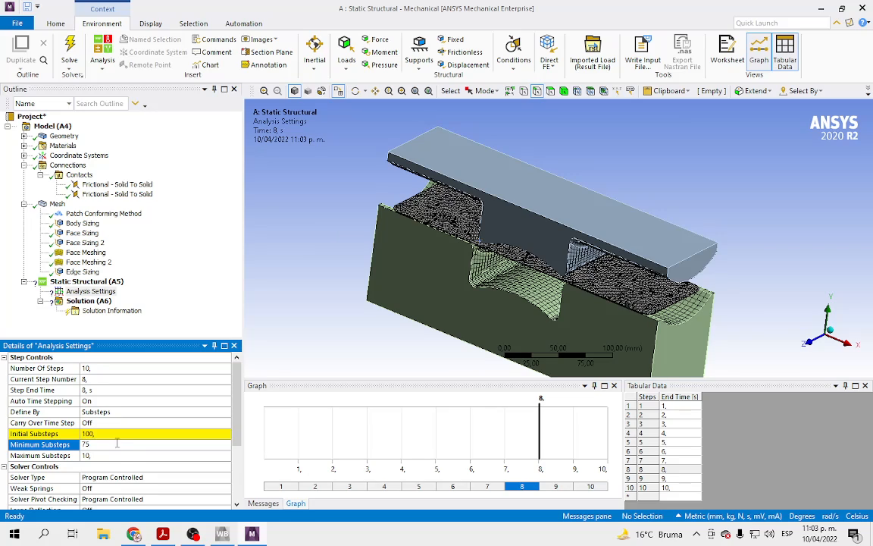
type("75")
left_click(114, 455)
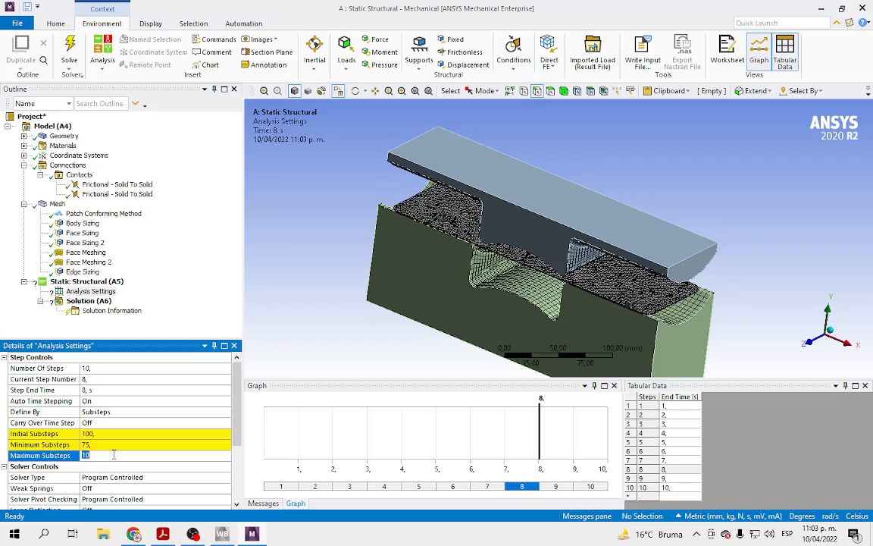
type("125")
key("Return")
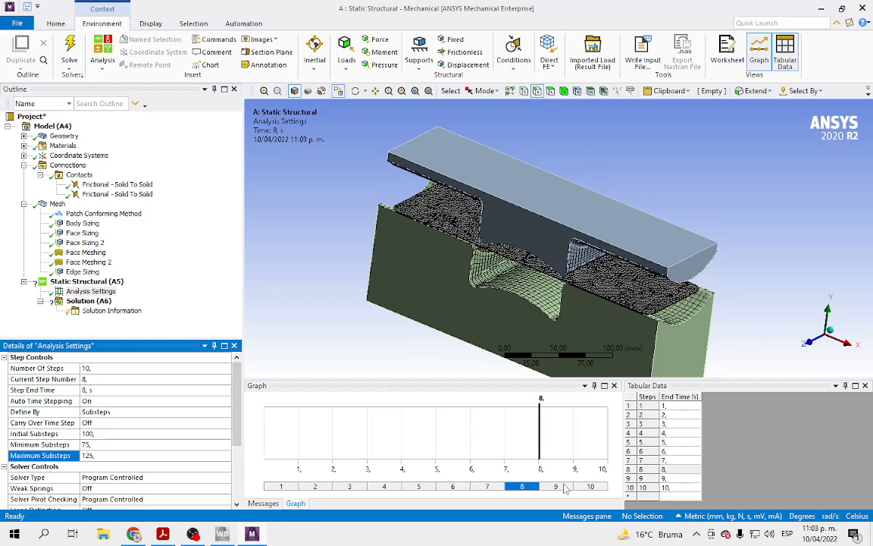
For load step 9, set the initial substeps to 325, minimum to 300 and maximum to 350
left_click(559, 489)
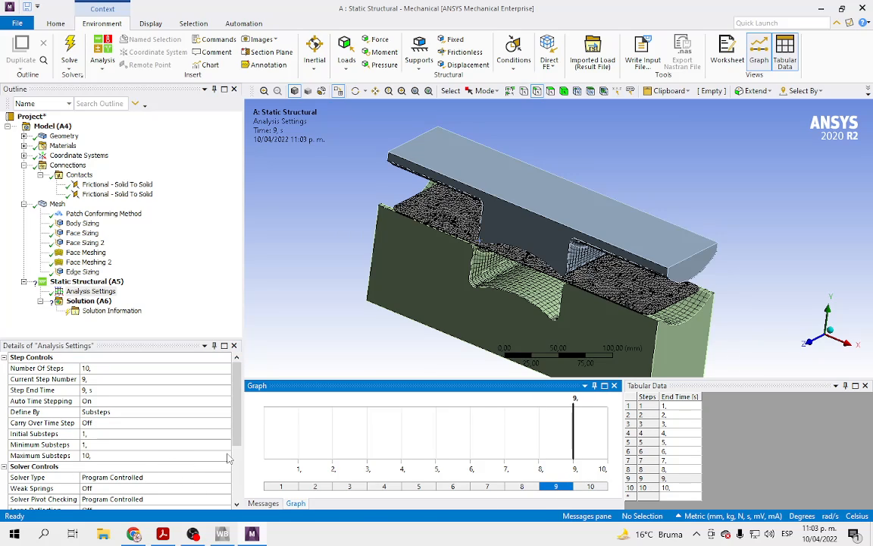
left_click(106, 434)
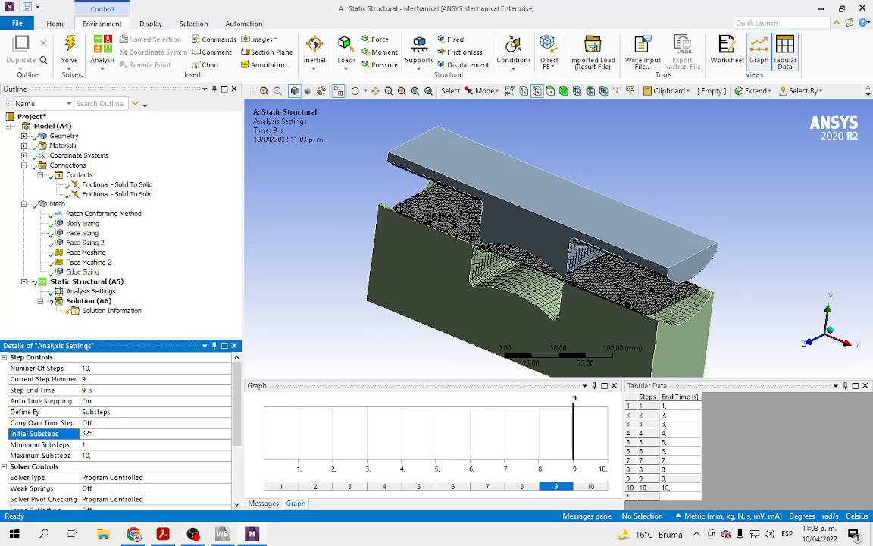
left_click(98, 445)
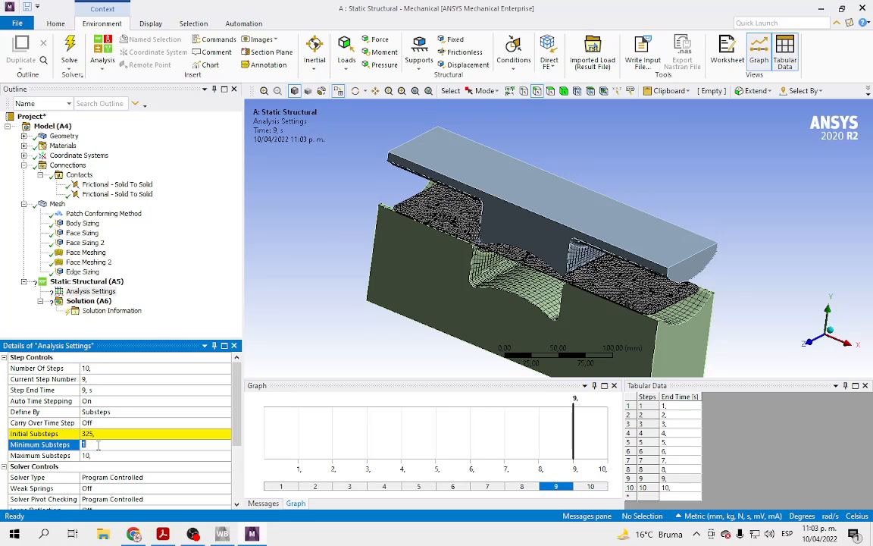
type("2000")
type("300")
left_click(105, 456)
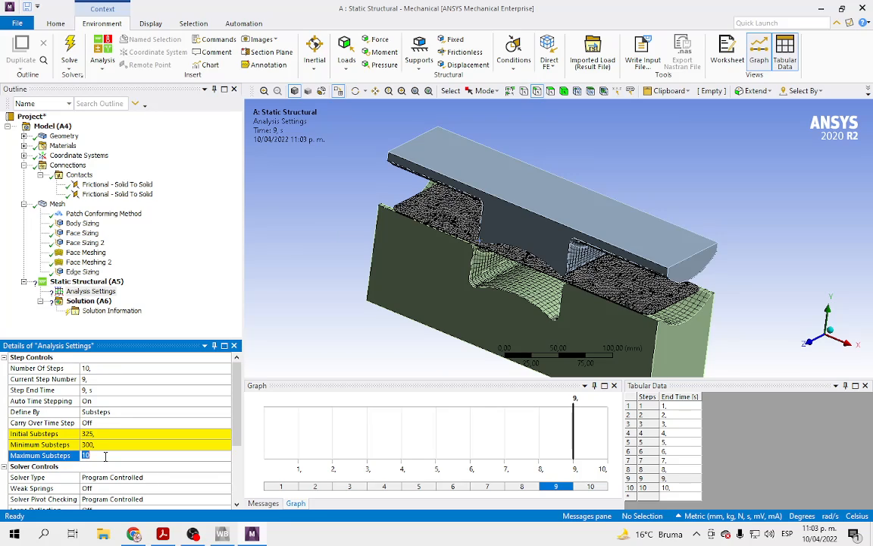
type("350")
key("Return")
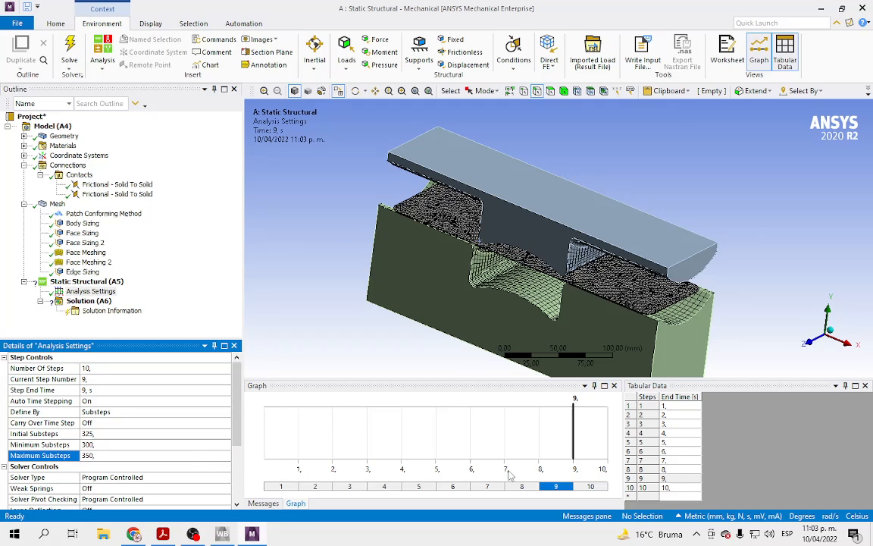
For load step 10, set the initial substeps to 275, minimum to 250 and maximum to 300
left_click(599, 487)
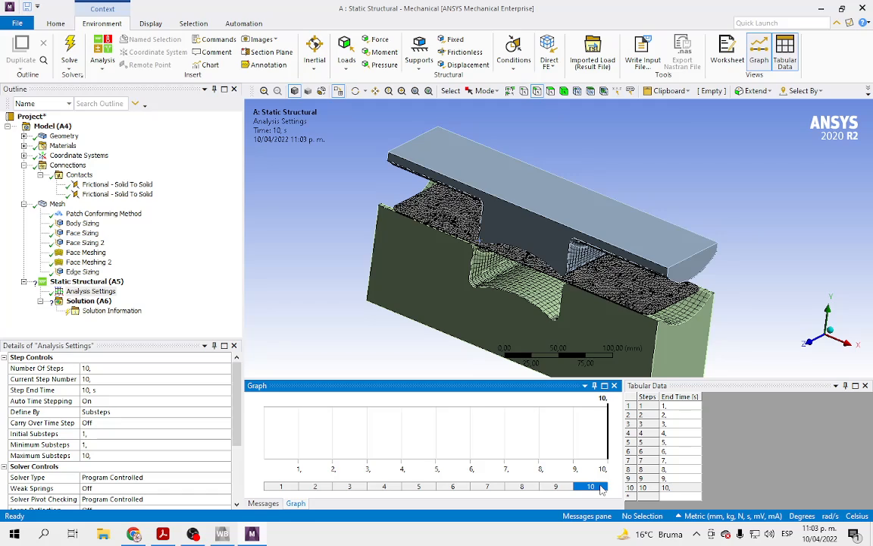
left_click(105, 432)
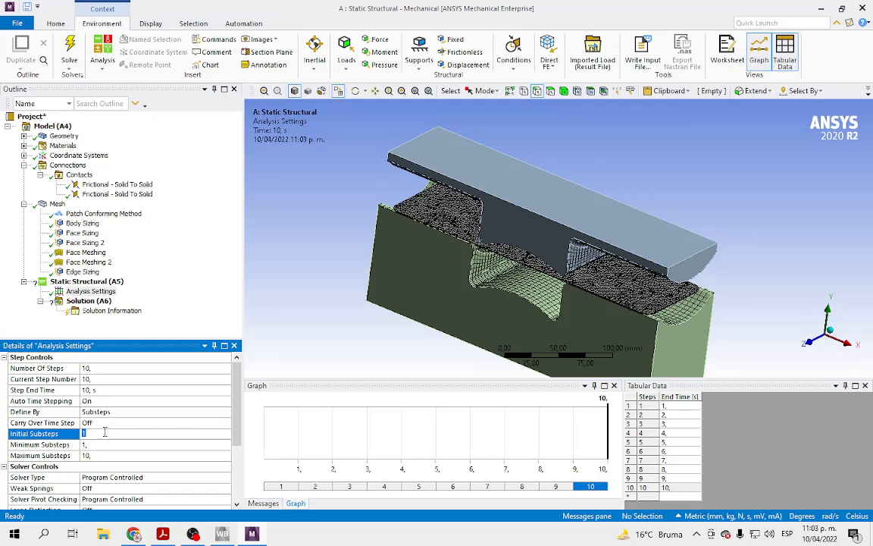
type("275")
left_click(100, 446)
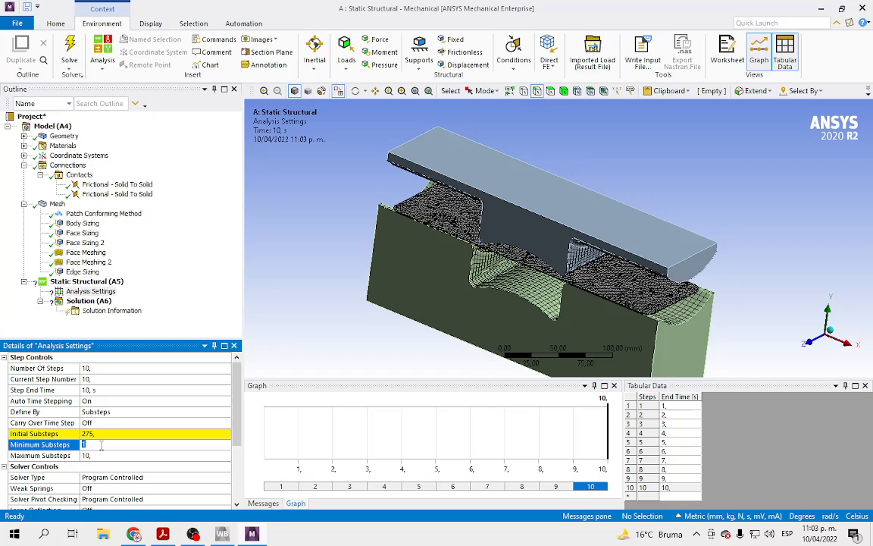
type("250")
left_click(98, 456)
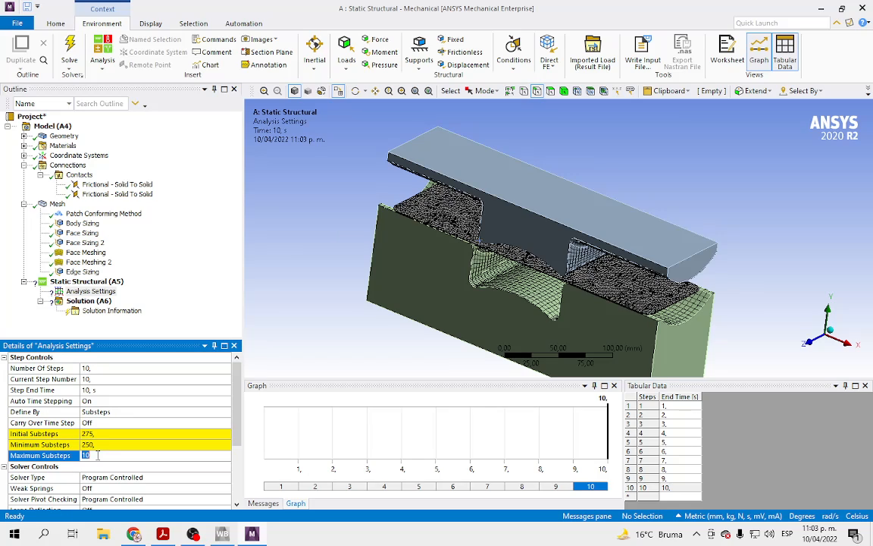
type("2000")
key("Return")
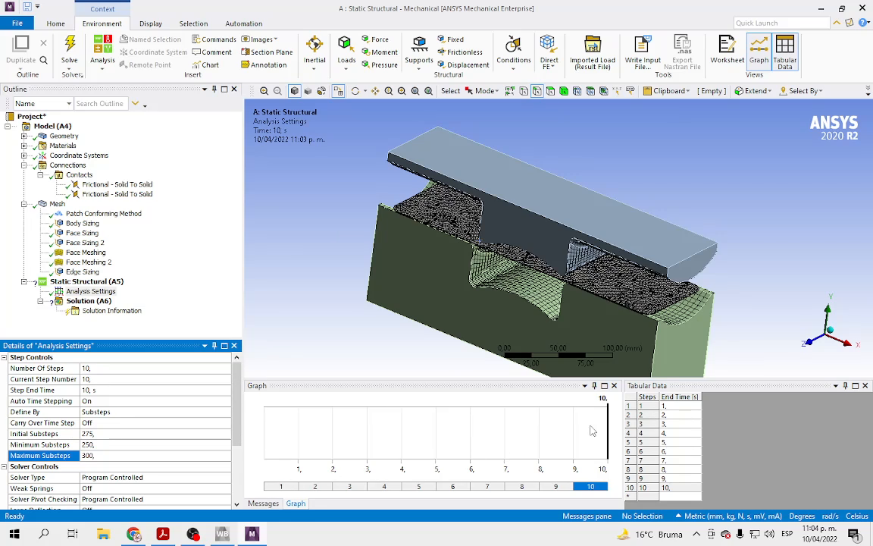
left_click(676, 408)
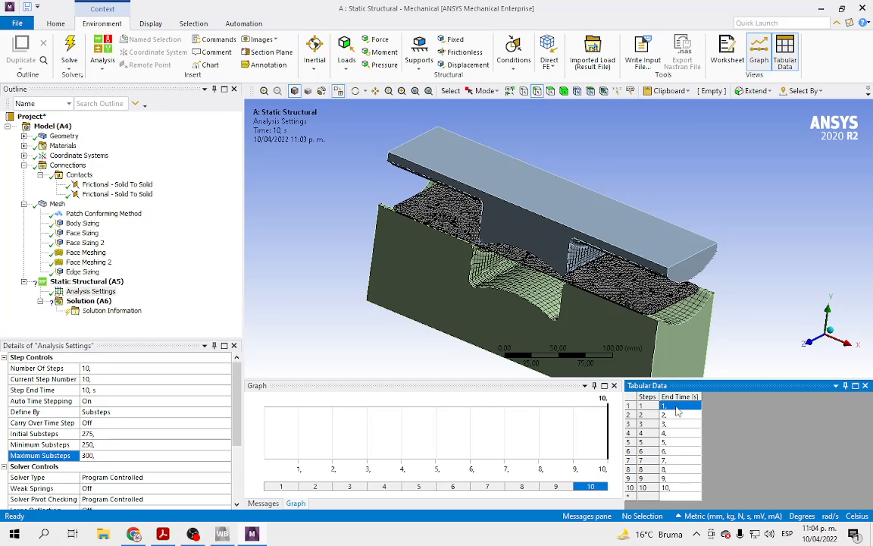
left_click(676, 407)
key("BackSpace")
left_click(313, 487)
right_click(310, 490)
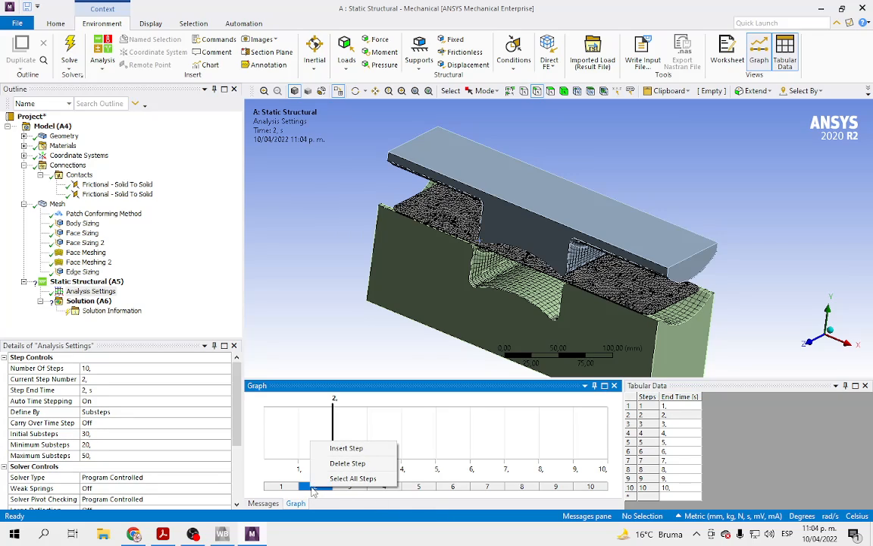
left_click(361, 479)
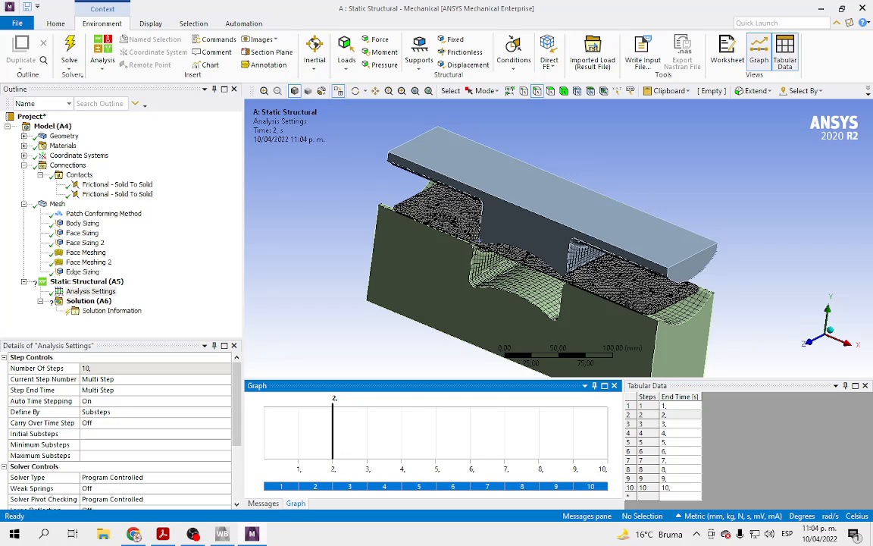
Set the end times of load steps 1, 2 and 3 to 0,1 s, 0,2 s and 0,3 s
left_click(676, 407)
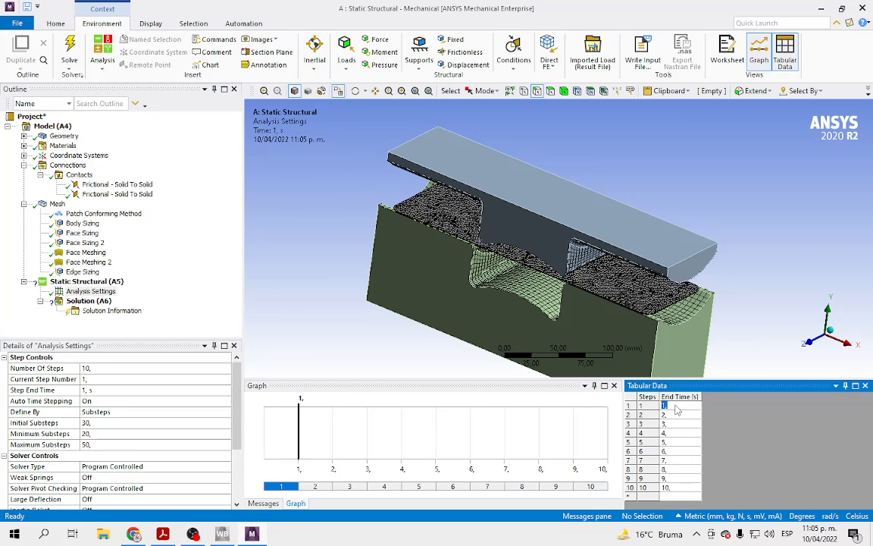
type("0,1")
key("Return")
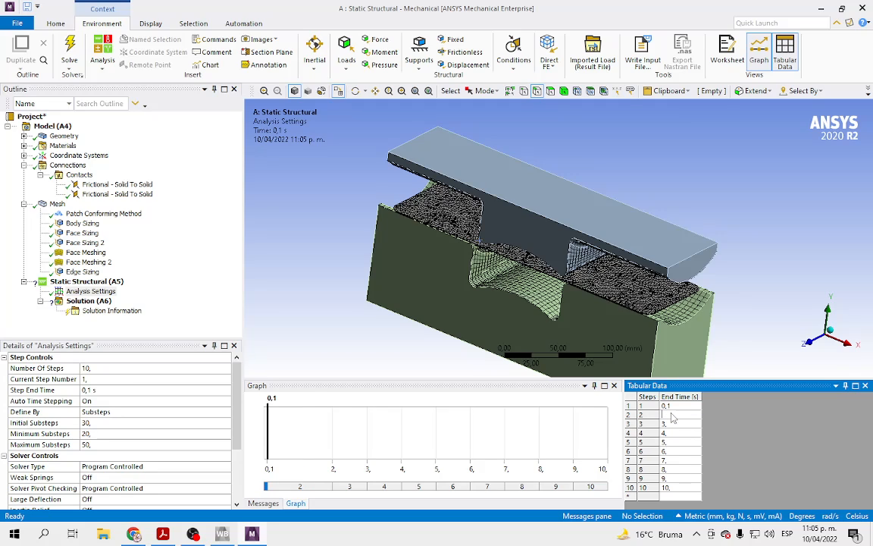
type("0,1")
key("BackSpace")
type("2")
key("Return")
type("0")
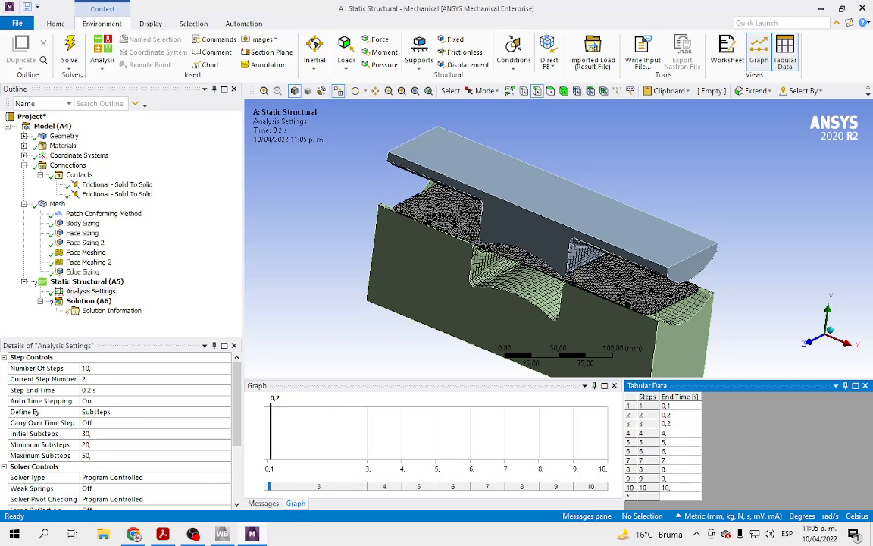
type(",3")
key("Return")
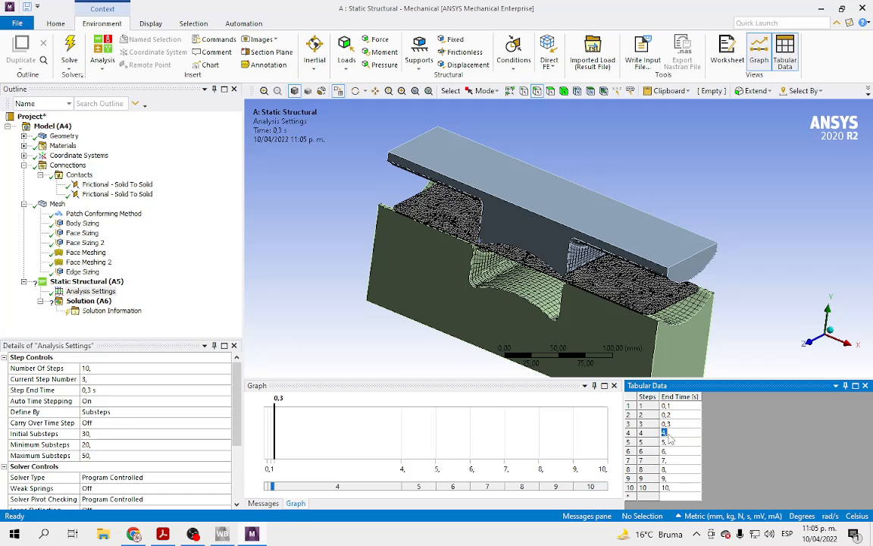
Set the end times of load steps 4, 5 and 6 to 0,4 s, 0,5 s and 0,6 s
type("0,4")
key("Return")
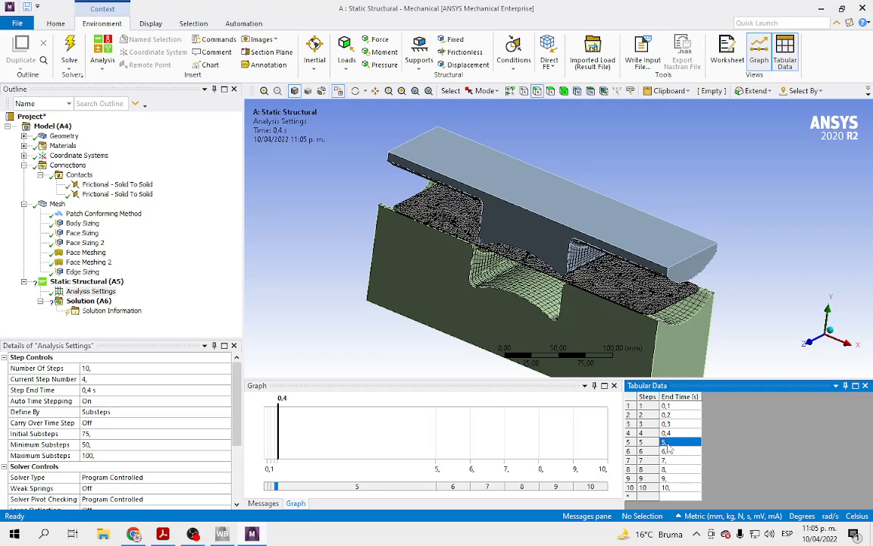
type("0,")
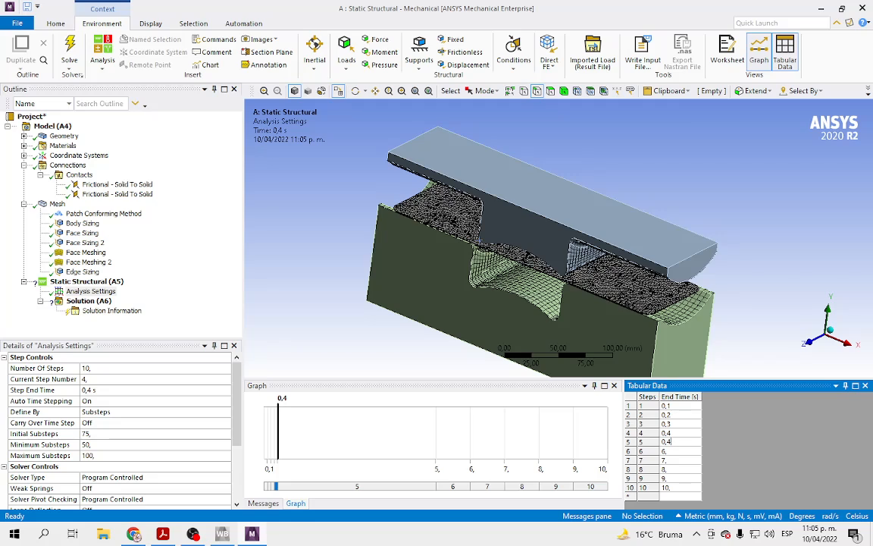
type("5")
key("Return")
type("0,")
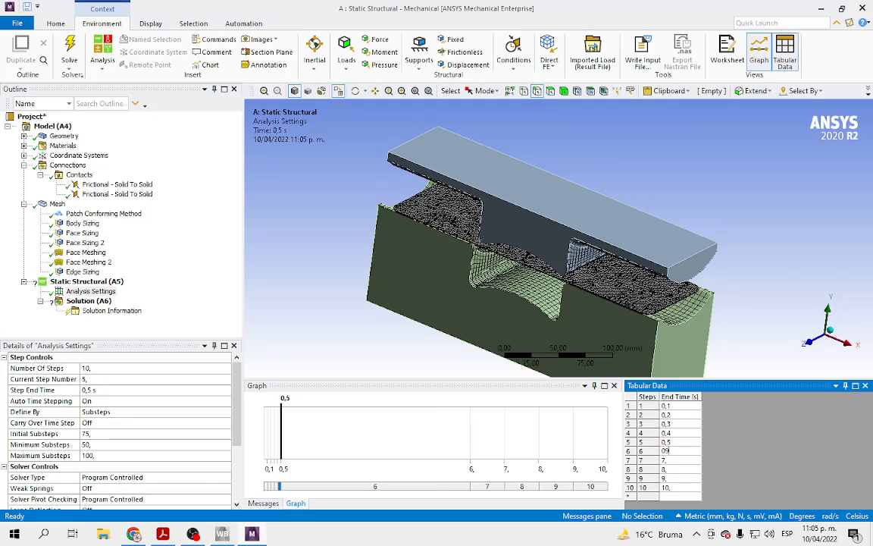
type(",6,")
Set the end times of load steps 7 to 10 to 0,7 s, 0,8 s, 0,9 s and 1 s
left_click(676, 461)
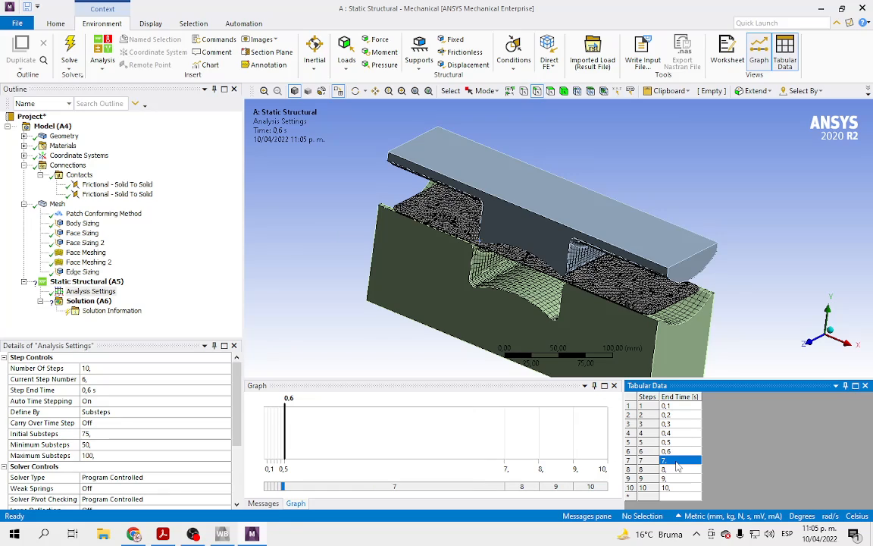
key("BackSpace")
type("0,7")
left_click(682, 470)
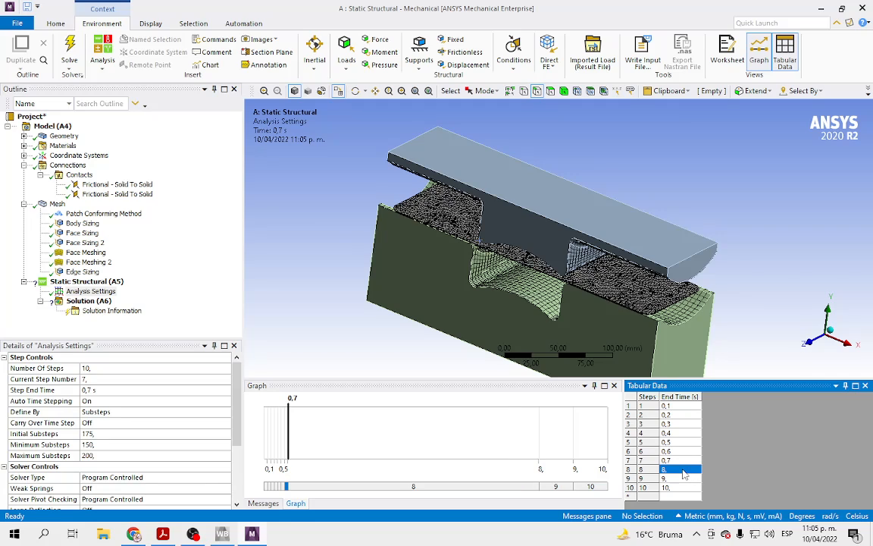
key("BackSpace")
type("0")
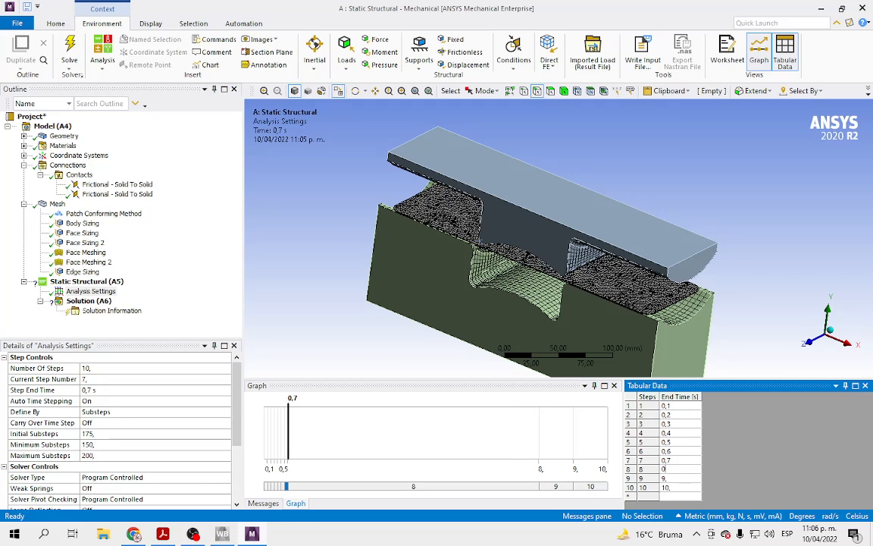
type(",8")
left_click(680, 479)
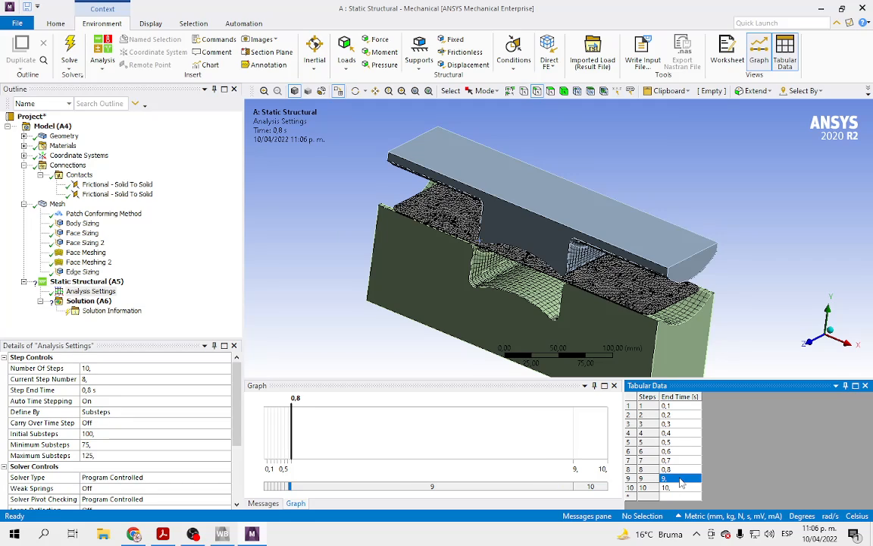
type("0,")
left_click(680, 487)
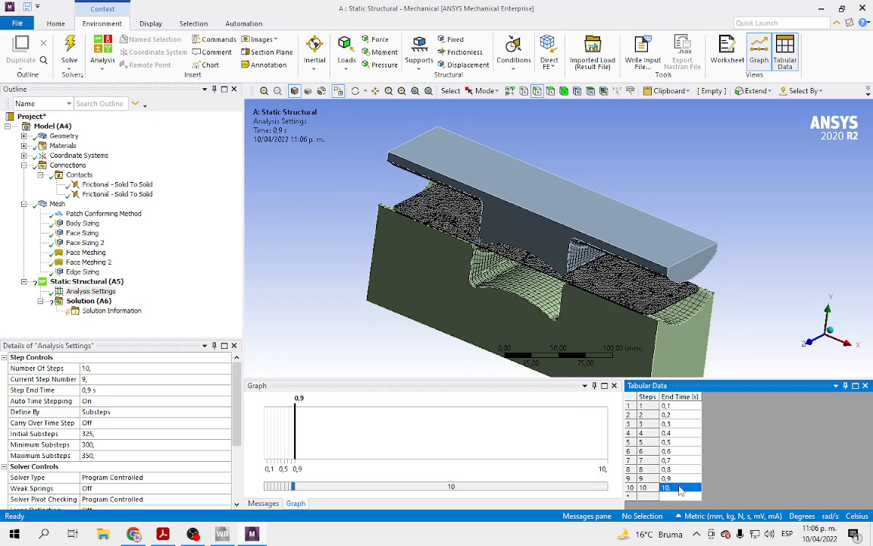
type("1")
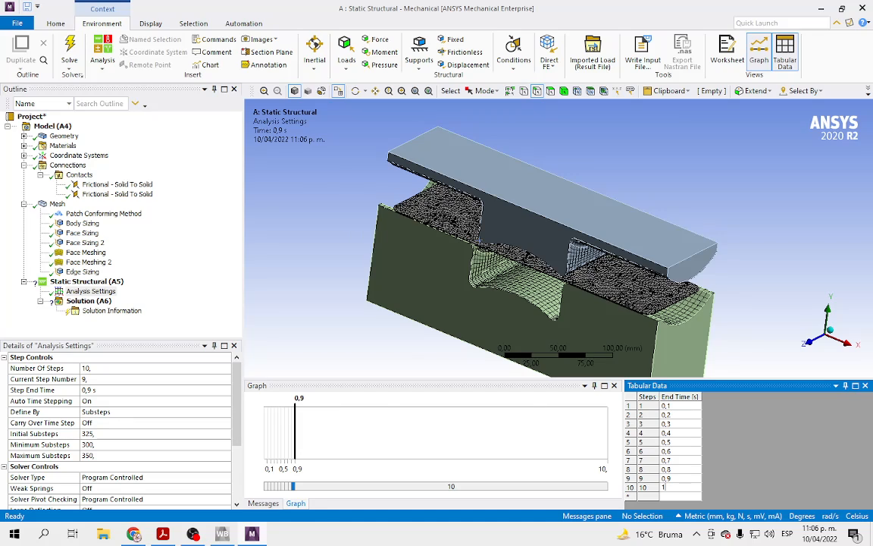
key("Return")
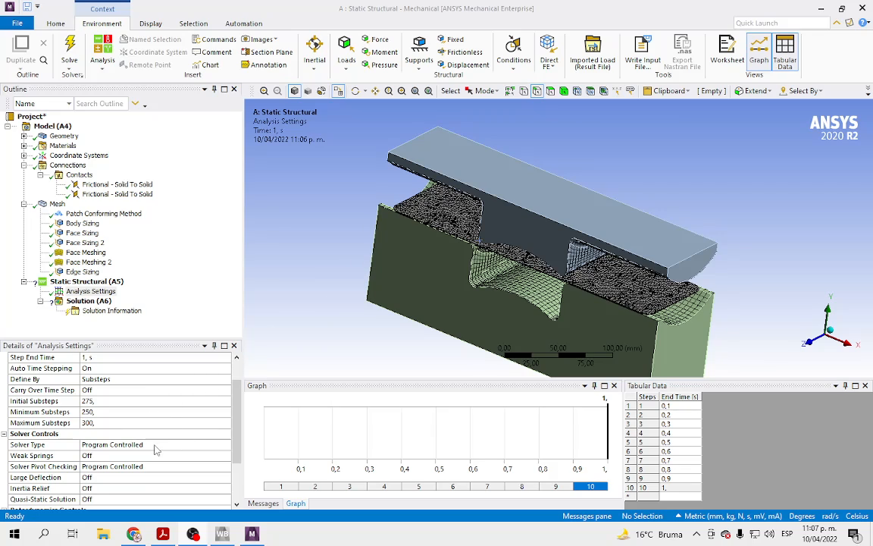
Turn on Weak Springs in the solver controls of the analysis settings
scroll(239, 449, "down", 1)
scroll(240, 448, "down", 1)
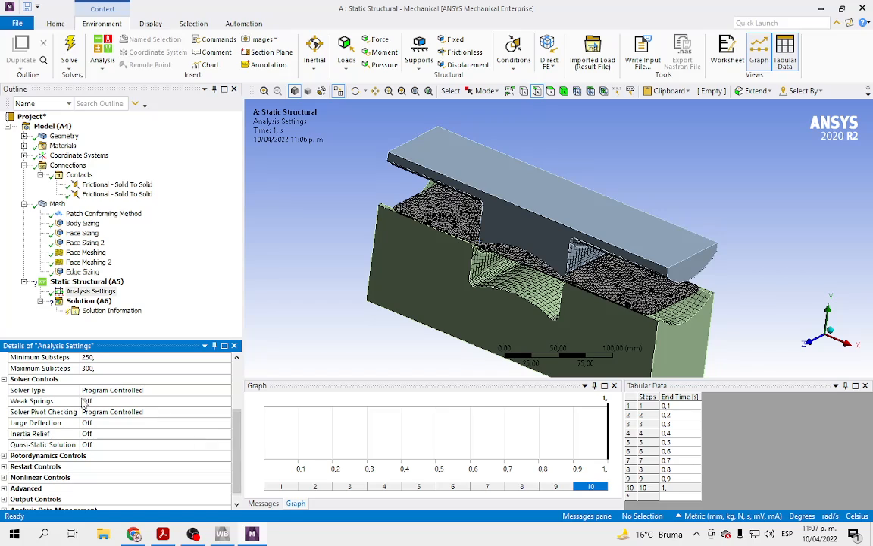
left_click(180, 402)
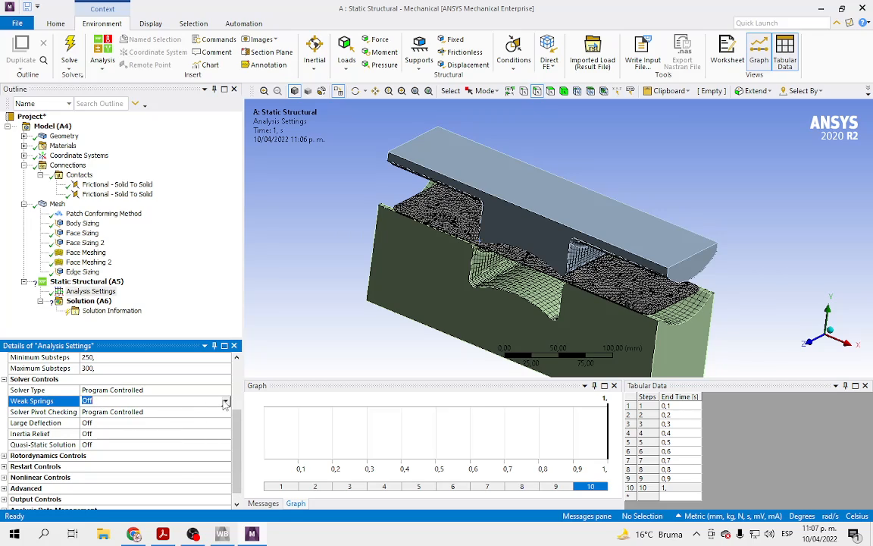
left_click(182, 402)
left_click(106, 418)
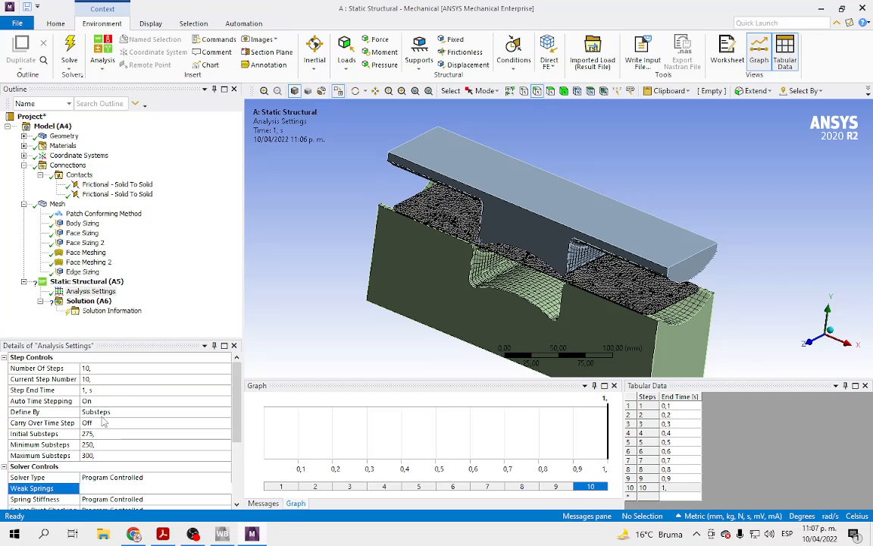
Turn on Large Deflection in the solver controls of the analysis settings
scroll(189, 455, "down", 1)
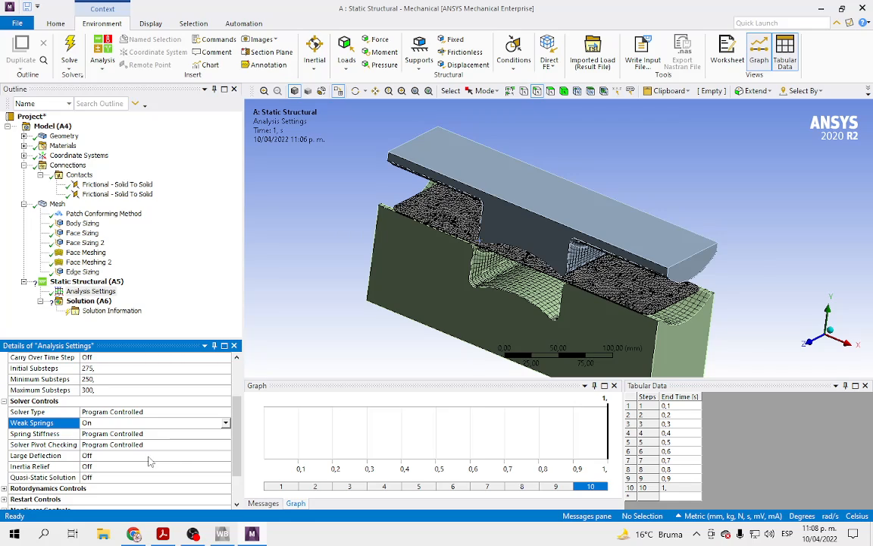
left_click(46, 456)
left_click(121, 456)
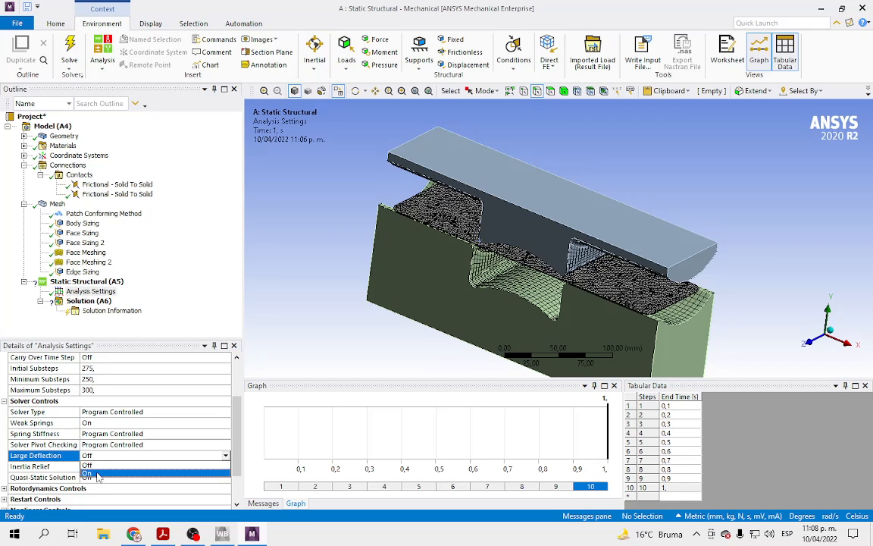
left_click(91, 473)
scroll(170, 405, "down", 3)
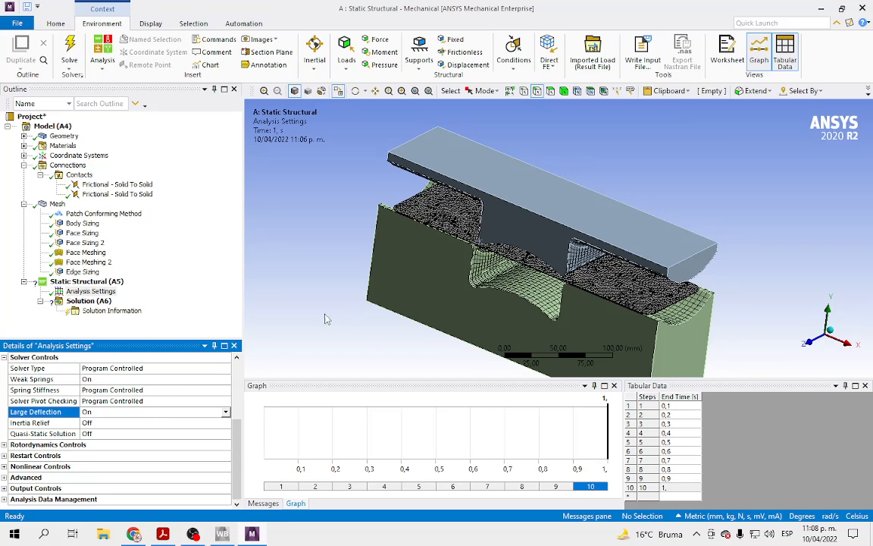
Add a Remote Displacement support to the static structural analysis, scoped to the flat top face of the upper body
left_click(91, 292)
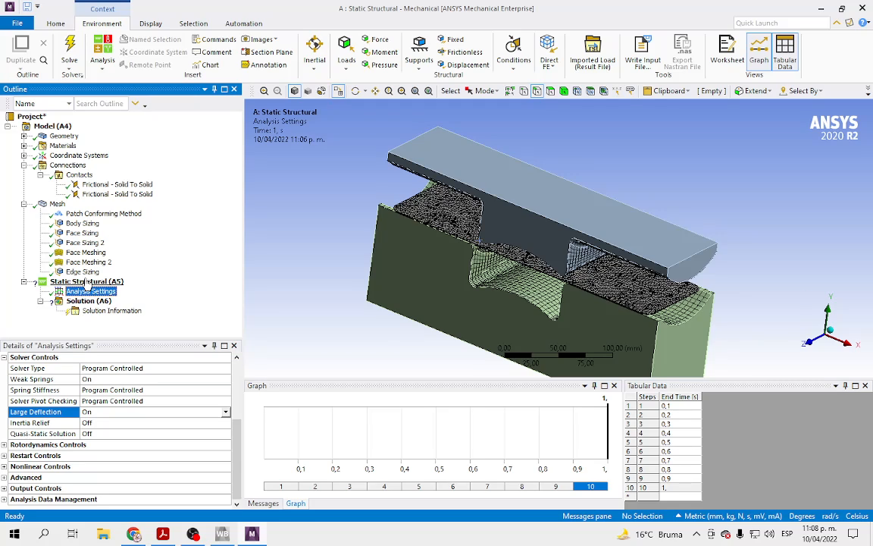
left_click(88, 281)
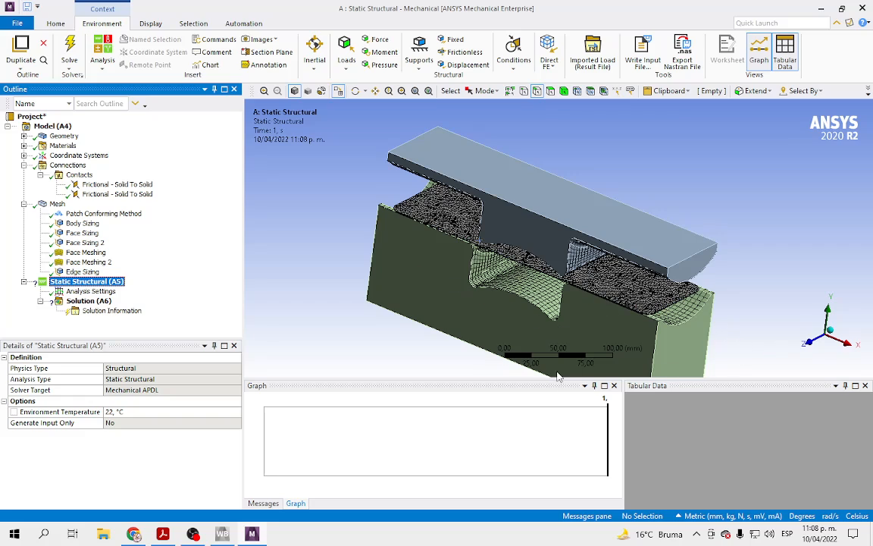
left_click_drag(515, 379, 532, 486)
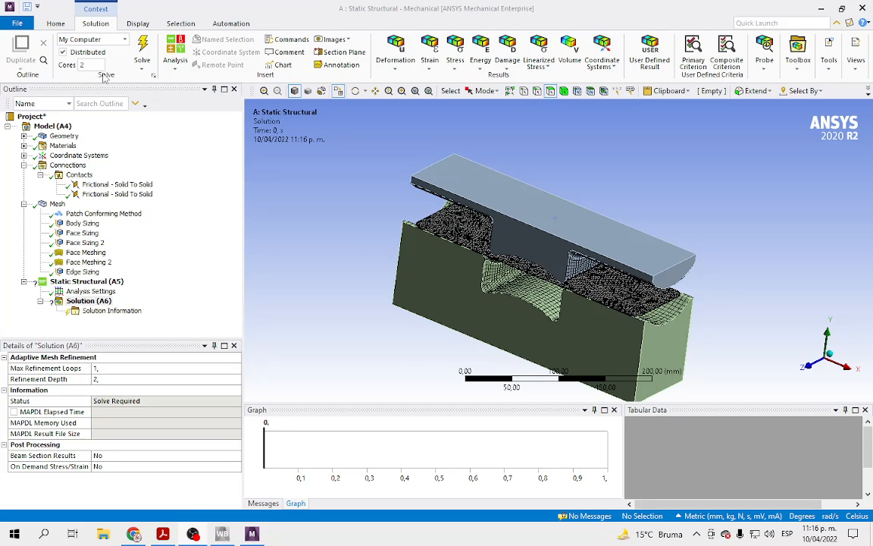
left_click(87, 281)
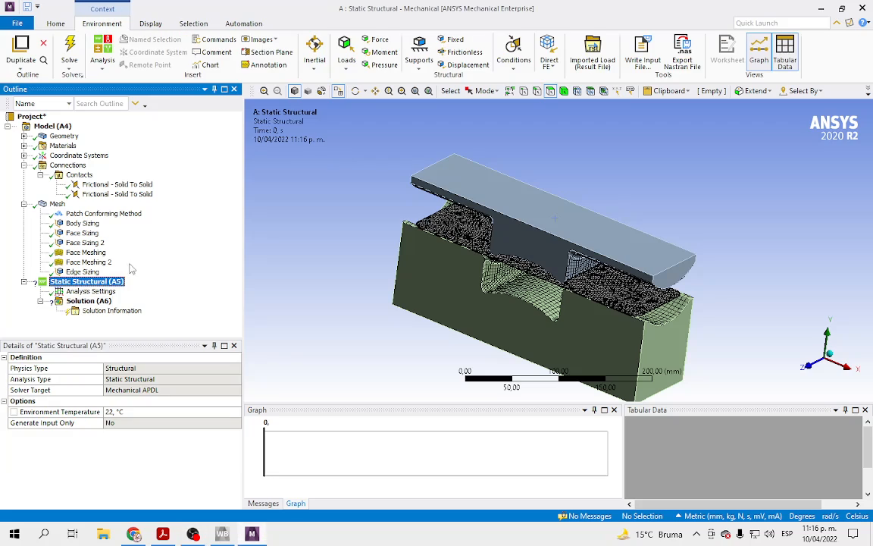
left_click(423, 65)
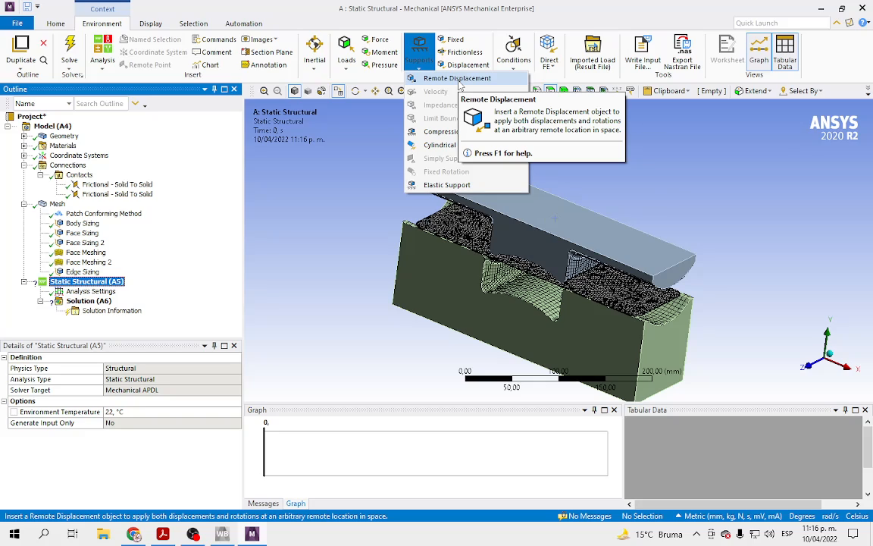
left_click(457, 79)
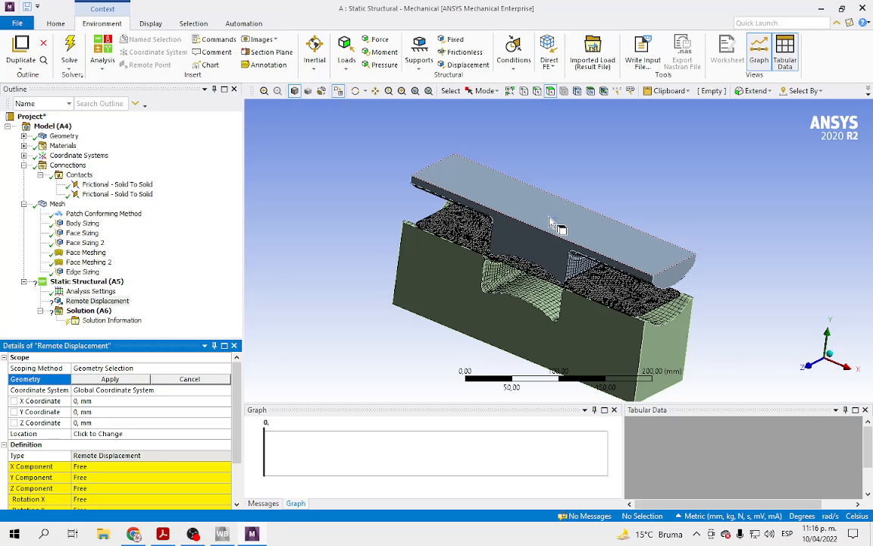
left_click(549, 218)
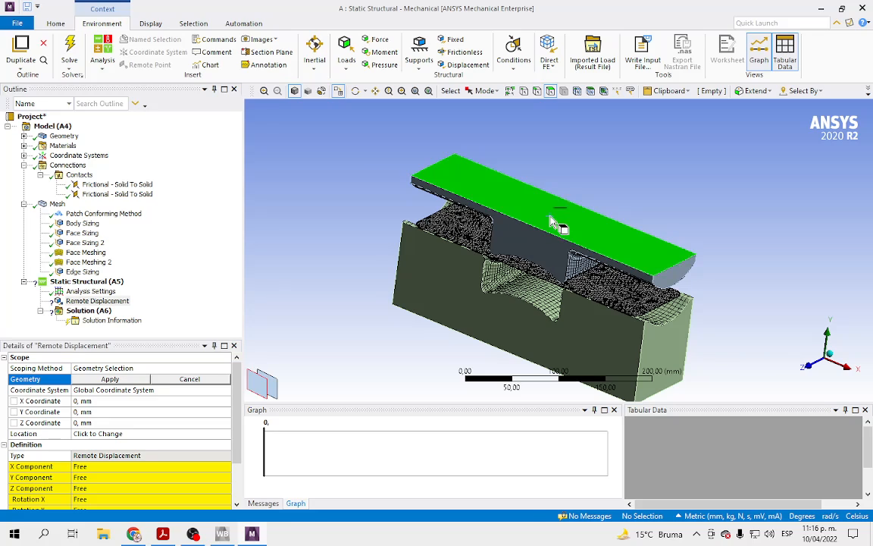
left_click(128, 382)
scroll(236, 403, "down", 2)
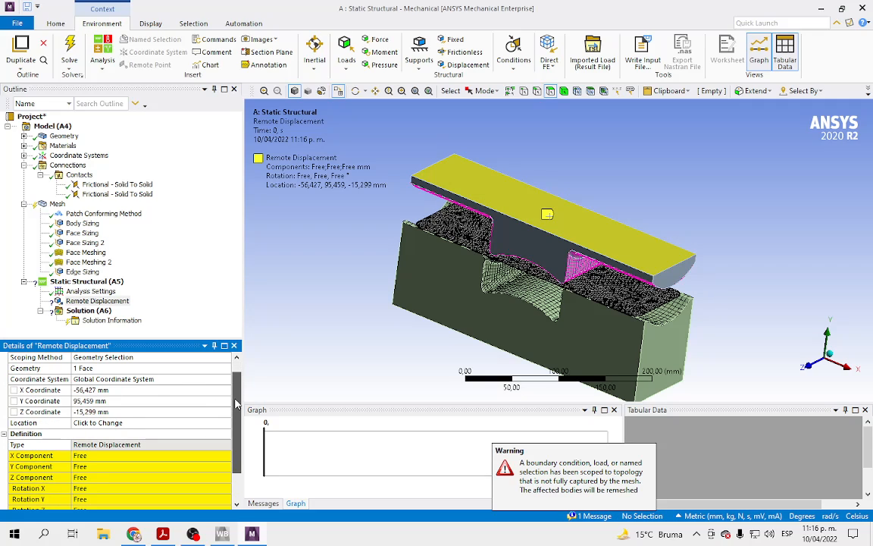
left_click_drag(236, 404, 237, 443)
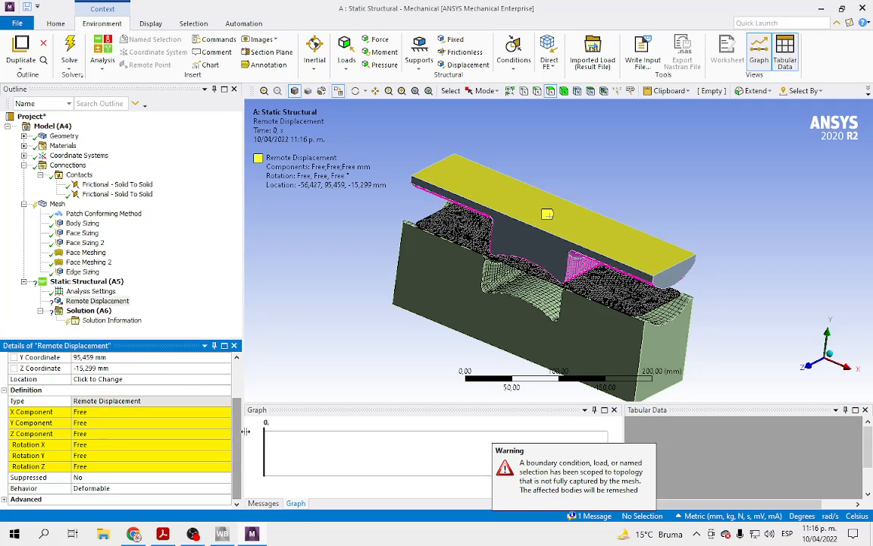
Regenerate the mesh and reopen the settings of the Remote Displacement support
left_click(58, 203)
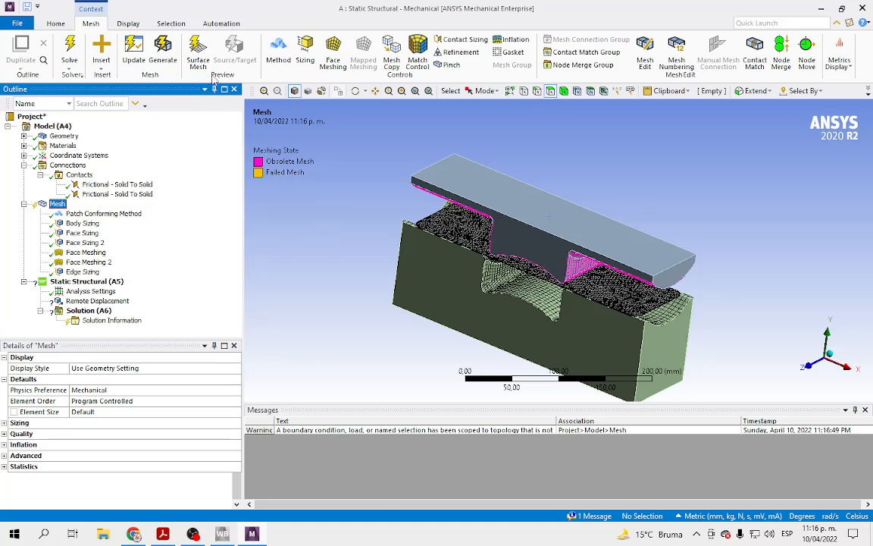
left_click(163, 52)
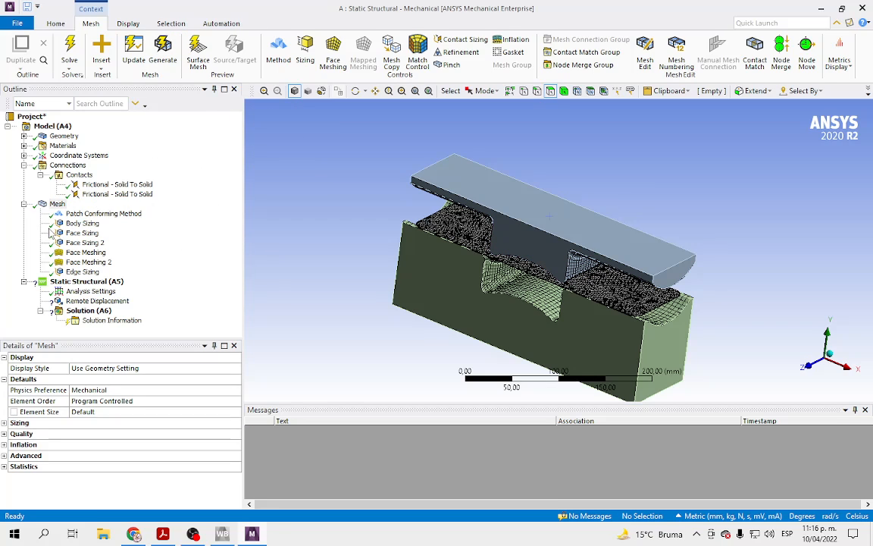
left_click(85, 282)
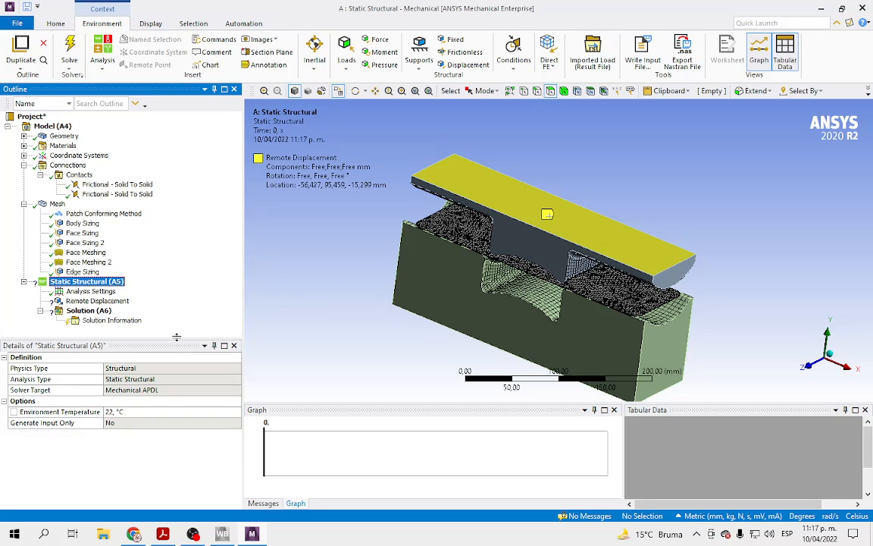
left_click(97, 301)
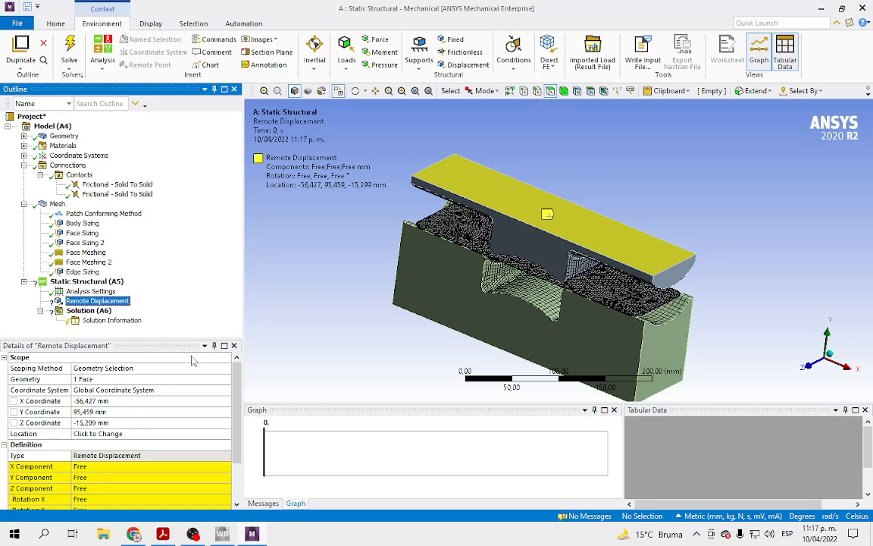
mouse_move(239, 391)
left_mouse_down()
mouse_move(244, 453)
mouse_move(246, 388)
left_mouse_up()
middle_click_drag(636, 171, 619, 197)
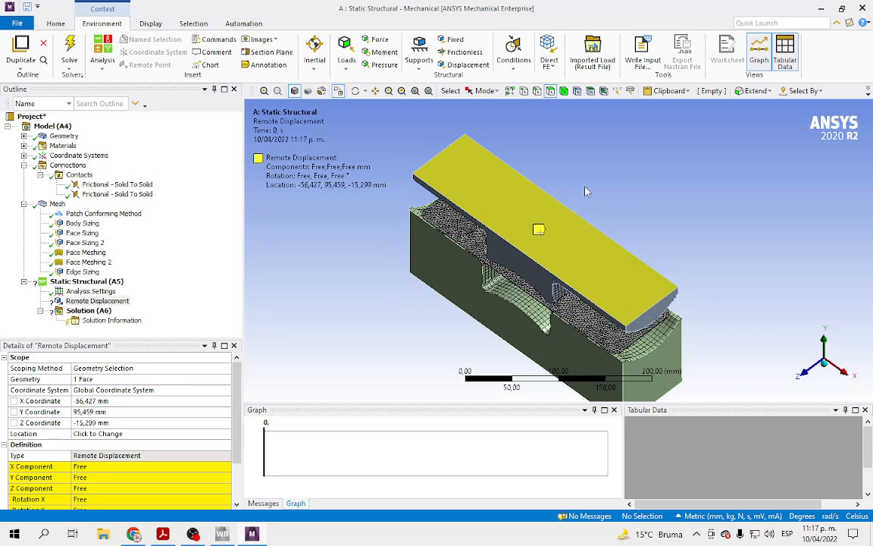
middle_click_drag(526, 167, 613, 176)
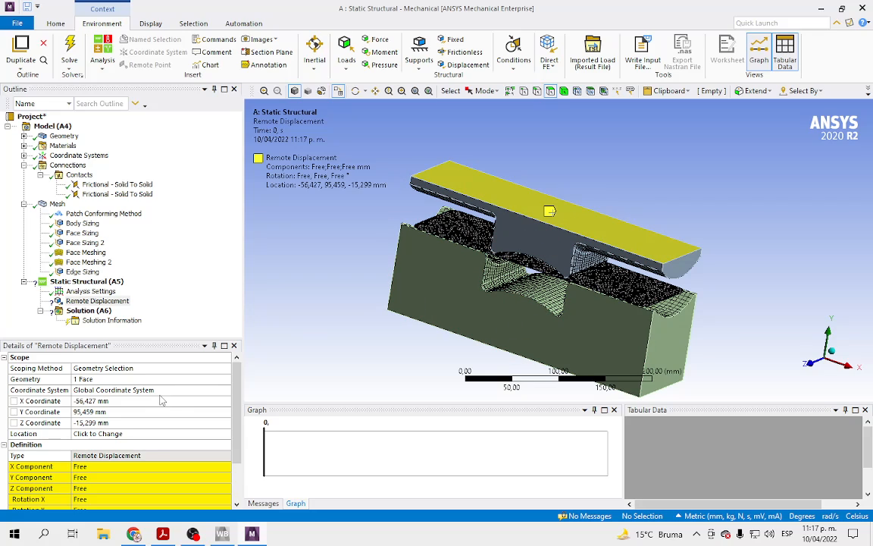
Set the X and Z components of the Remote Displacement support to 0 mm
scroll(178, 402, "down", 2)
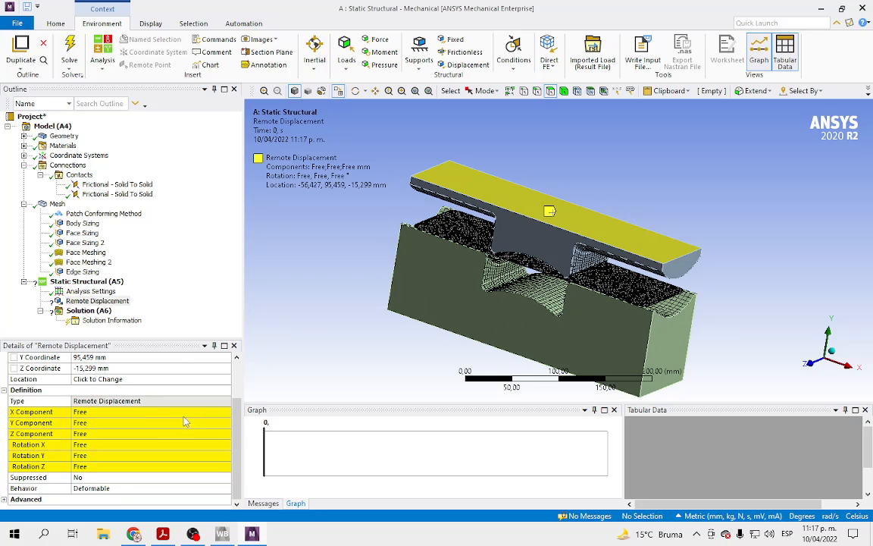
left_click(81, 411)
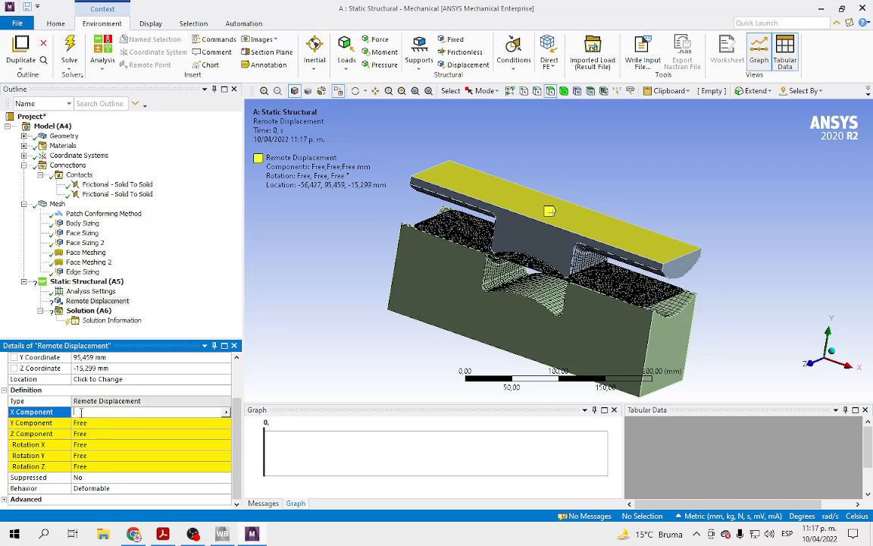
type("0")
key("Return")
scroll(95, 450, "down", 2)
left_click(90, 434)
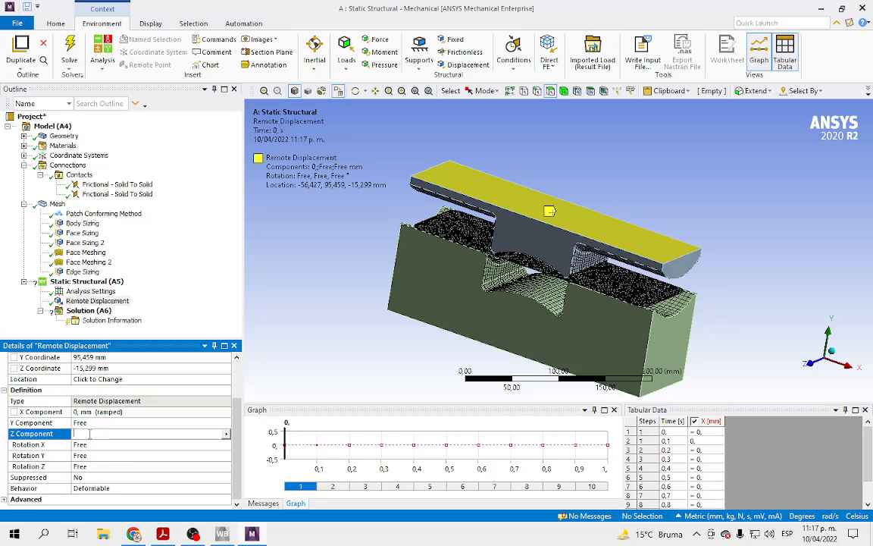
type("0")
key("Return")
Set Rotation X, Rotation Y and Rotation Z of the Remote Displacement support to 0°
scroll(92, 450, "down", 2)
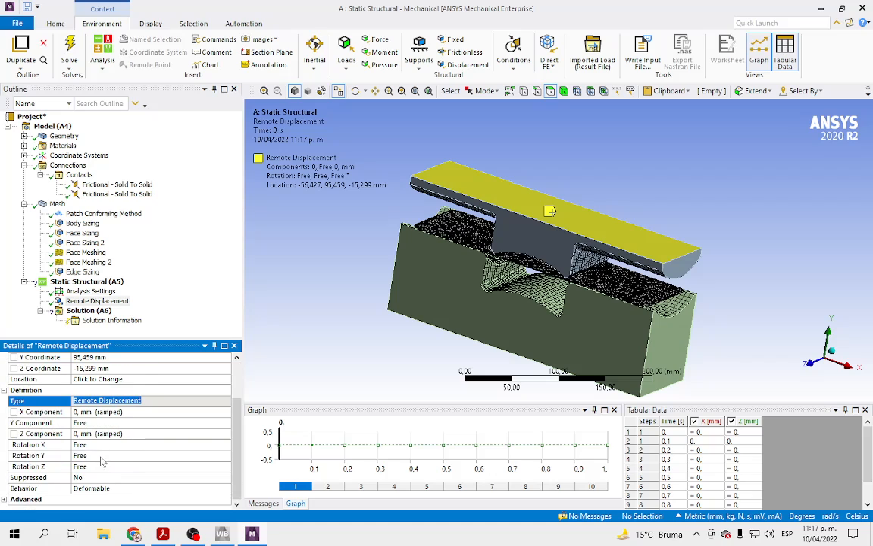
left_click(91, 445)
type("0")
key("Return")
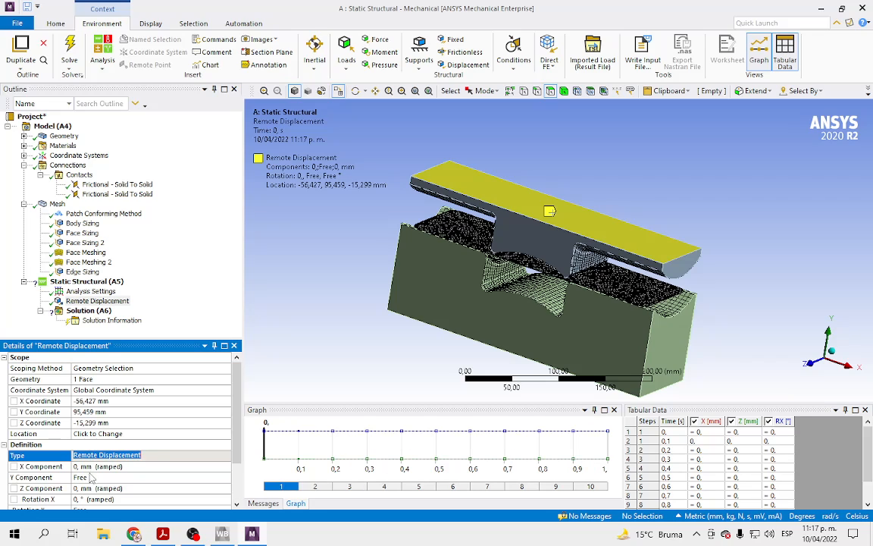
scroll(94, 446, "down", 2)
left_click(89, 455)
type("0")
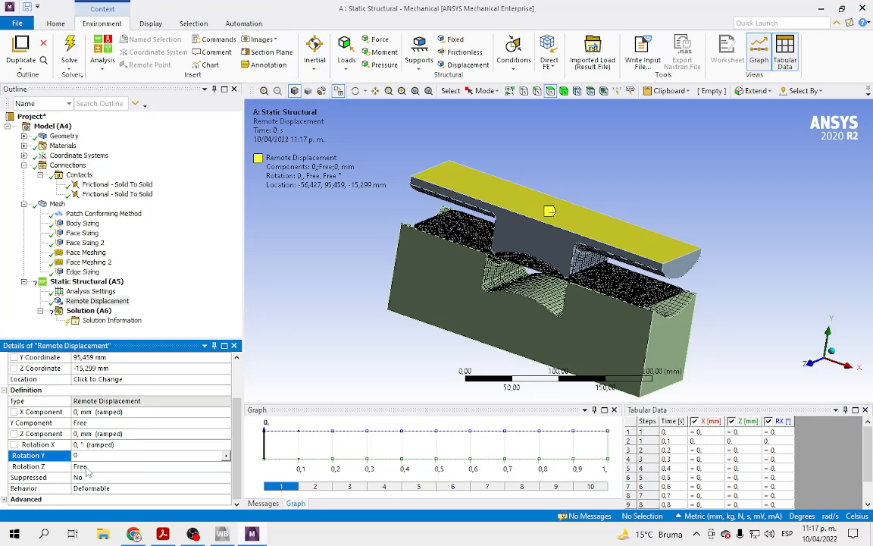
key("Return")
scroll(89, 469, "down", 2)
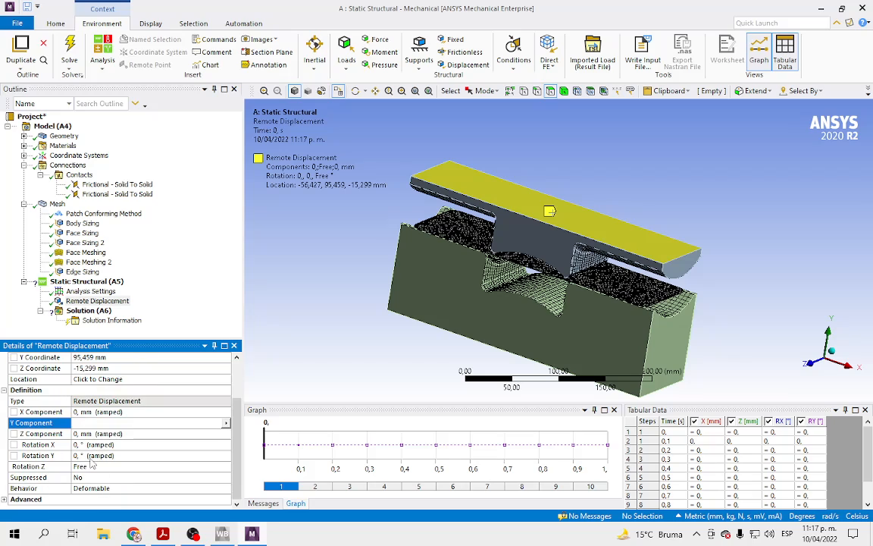
left_click(88, 467)
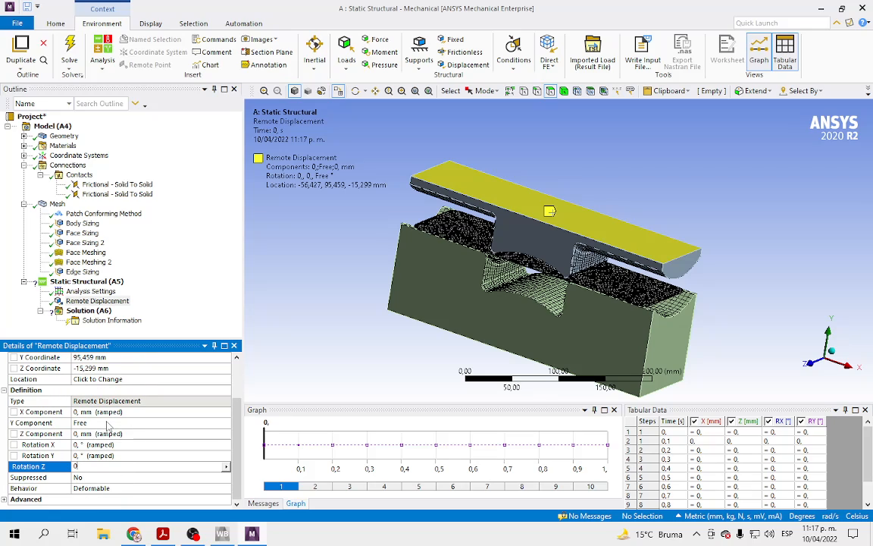
left_click(102, 379)
scroll(129, 398, "down", 2)
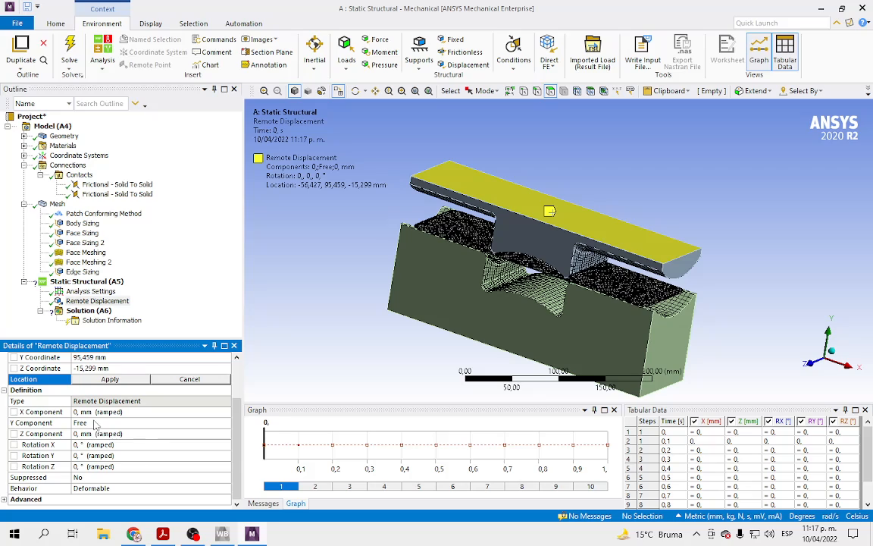
Define the Y component of the Remote Displacement support as tabular data
left_click(141, 423)
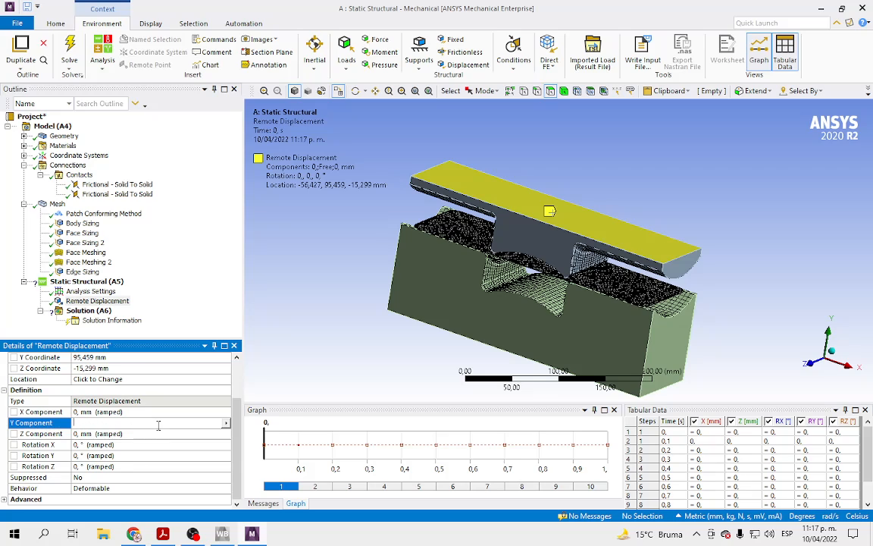
left_click(227, 423)
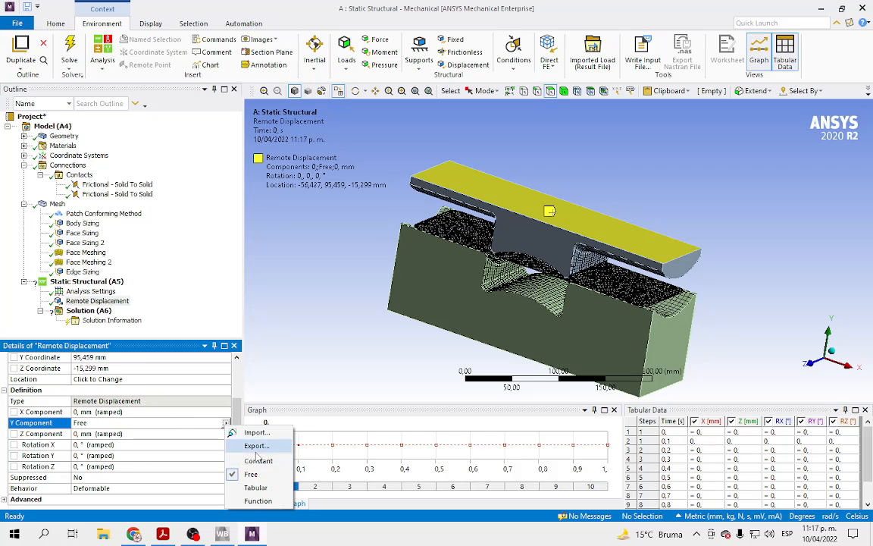
left_click(256, 488)
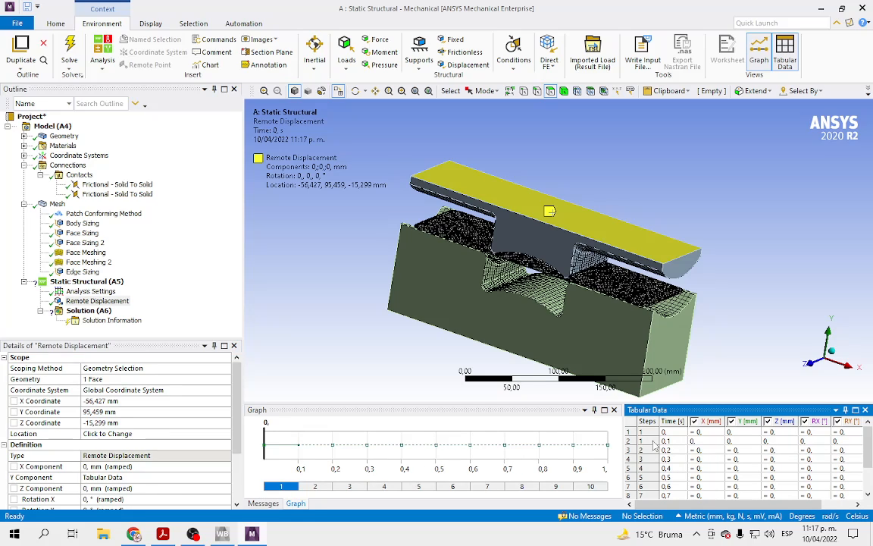
scroll(695, 453, "down", 2)
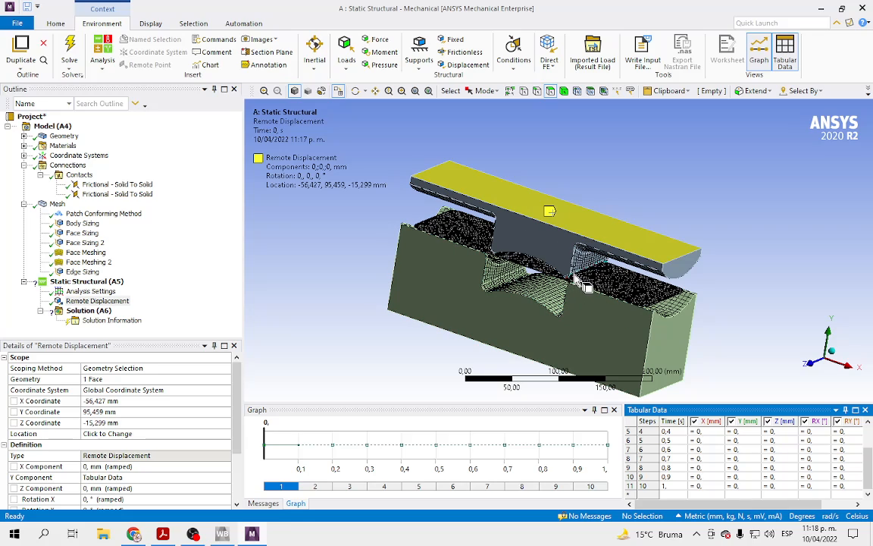
Set the tabular Y displacement of the final load step, at 1 s, to -42,6 mm
left_click(748, 487)
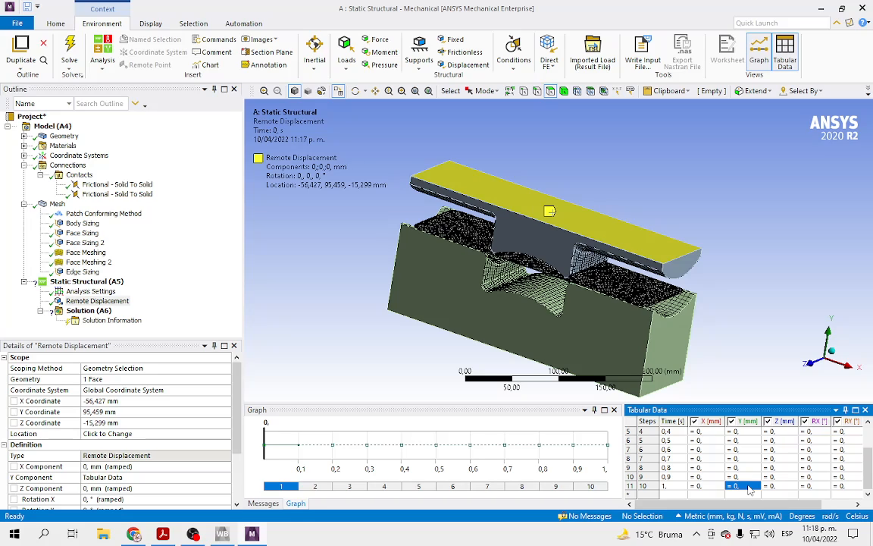
type("4")
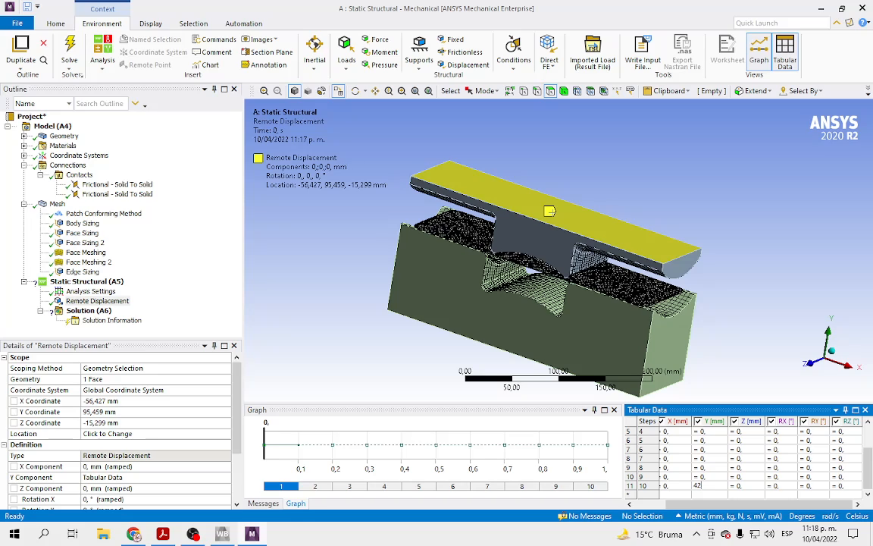
type("2,6")
key("Home")
type("-")
key("Tab")
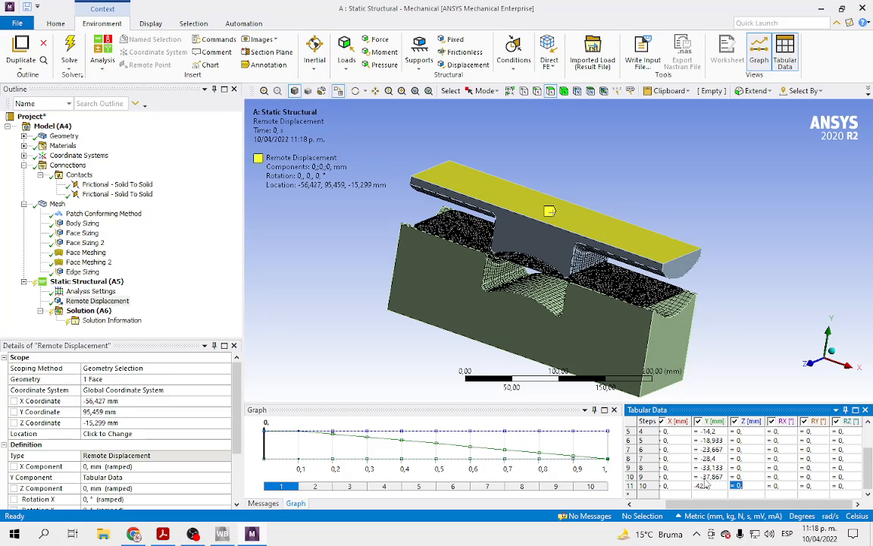
Try to delete the first row, at time 0 s, from the Remote Displacement's tabular data
scroll(713, 478, "up", 2)
scroll(715, 458, "down", 2)
scroll(645, 460, "up", 2)
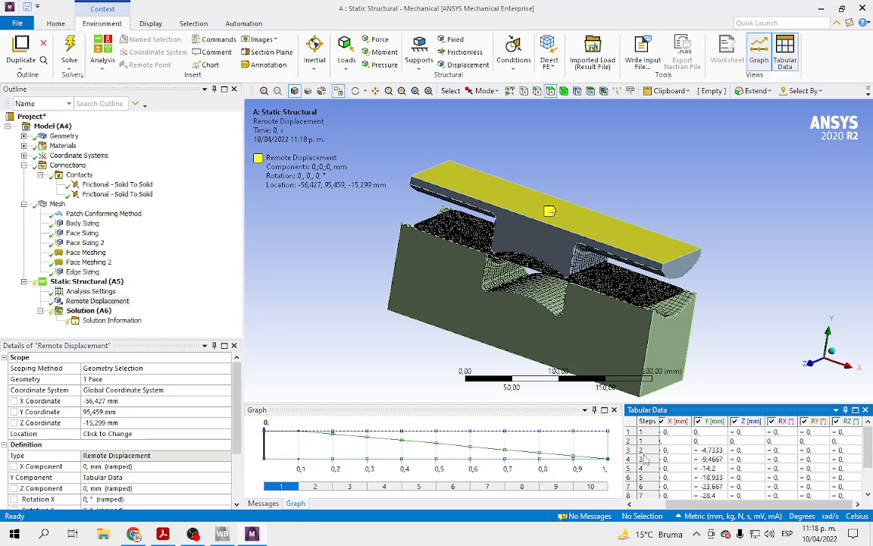
right_click(707, 436)
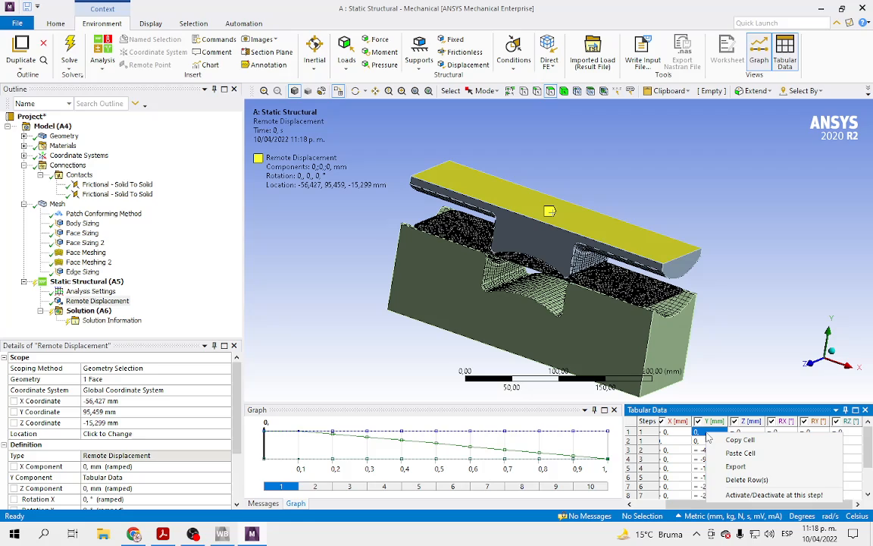
left_click(650, 432)
right_click(650, 438)
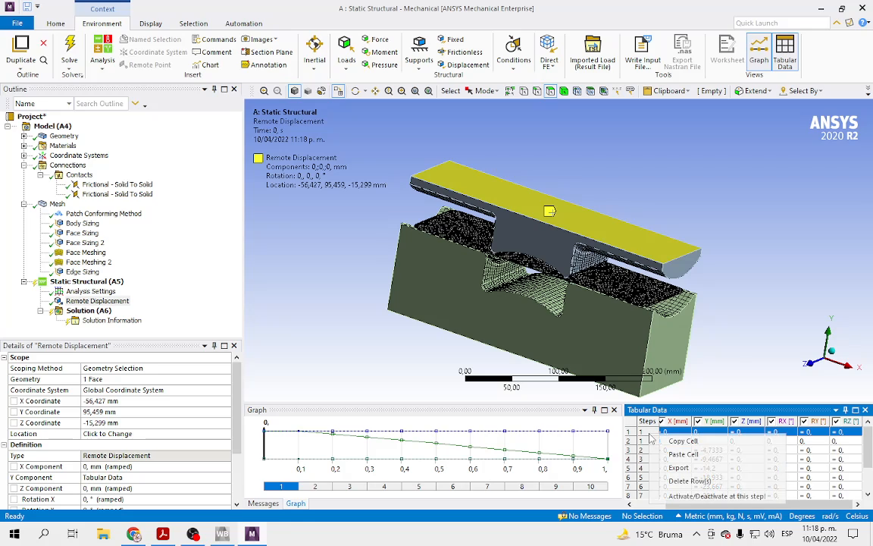
left_click(685, 484)
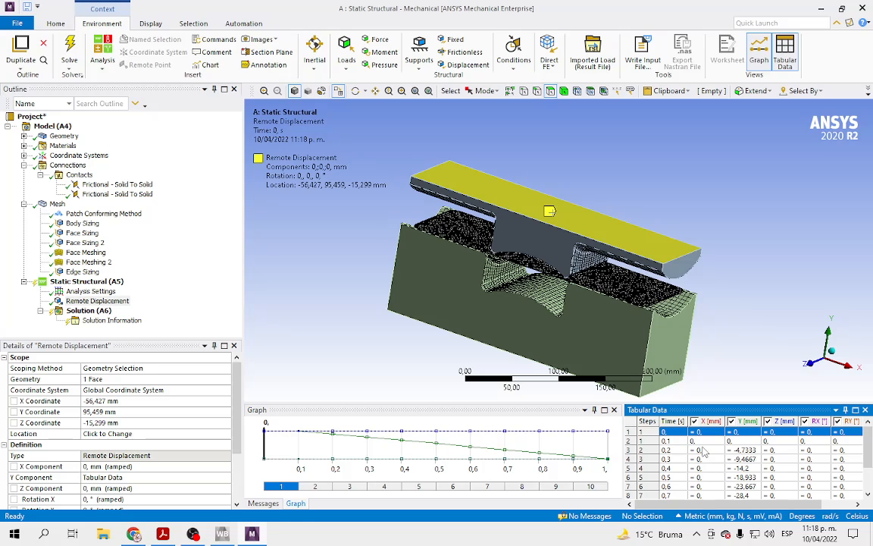
scroll(703, 452, "down", 1)
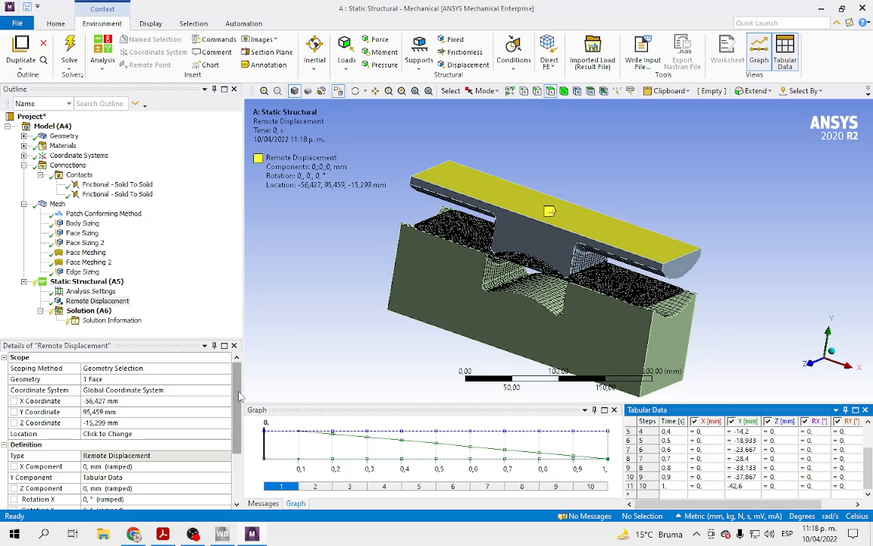
left_click(240, 485)
scroll(240, 463, "up", 3)
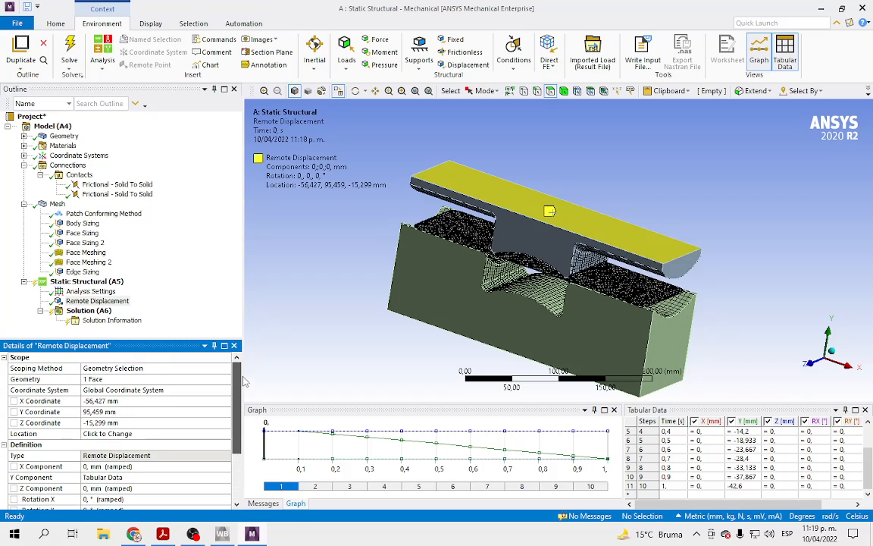
Add Total Deformation and Equivalent (von-Mises) Stress results for all bodies to the solution
left_click(84, 311)
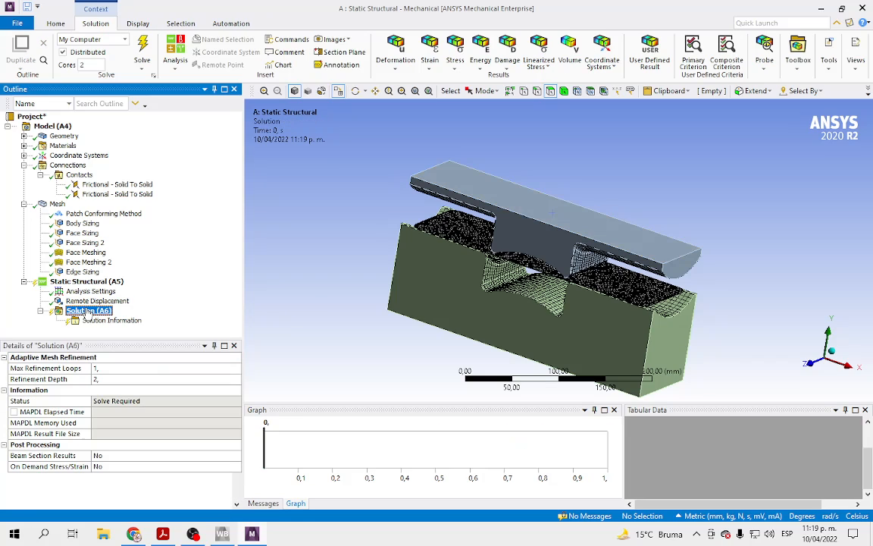
left_click(399, 66)
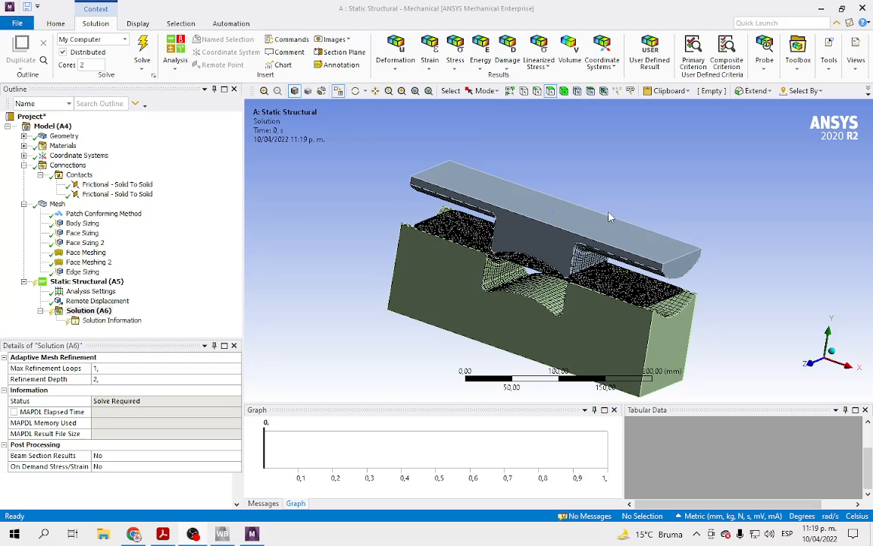
left_click(394, 69)
left_click(409, 81)
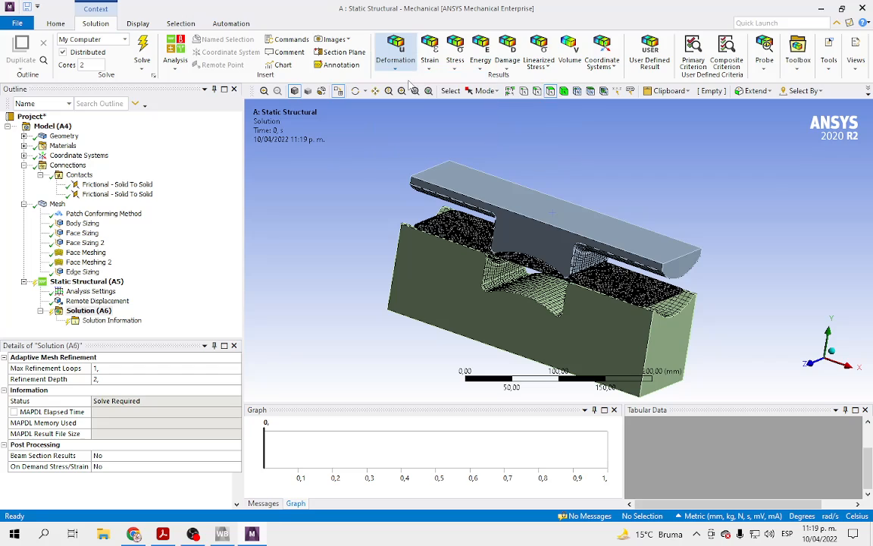
left_click(455, 64)
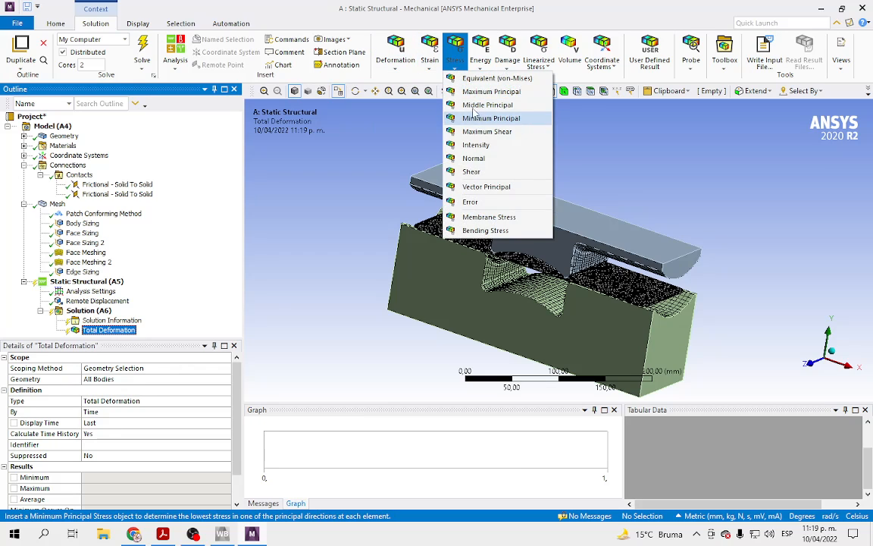
left_click(494, 78)
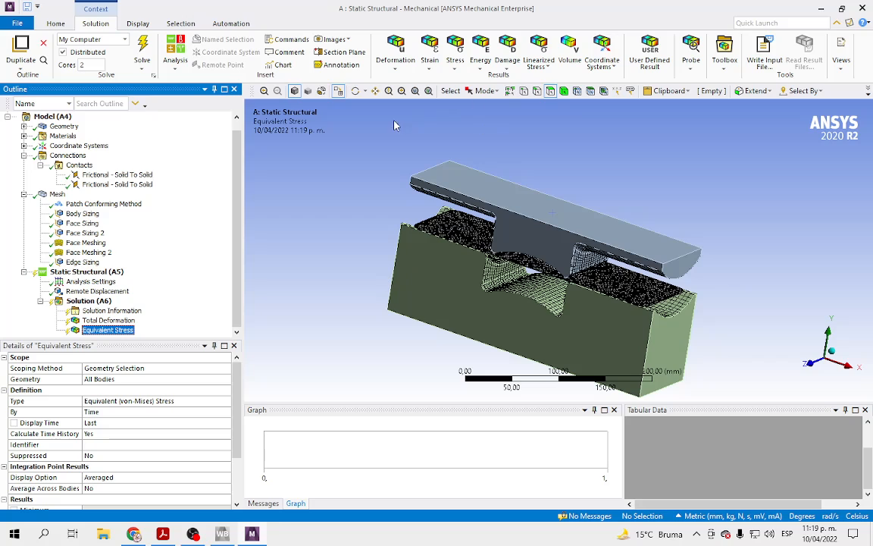
Add a second Total Deformation and a second Equivalent (von-Mises) Stress result, both scoped only to the thin sheet body between the tools
left_click(564, 91)
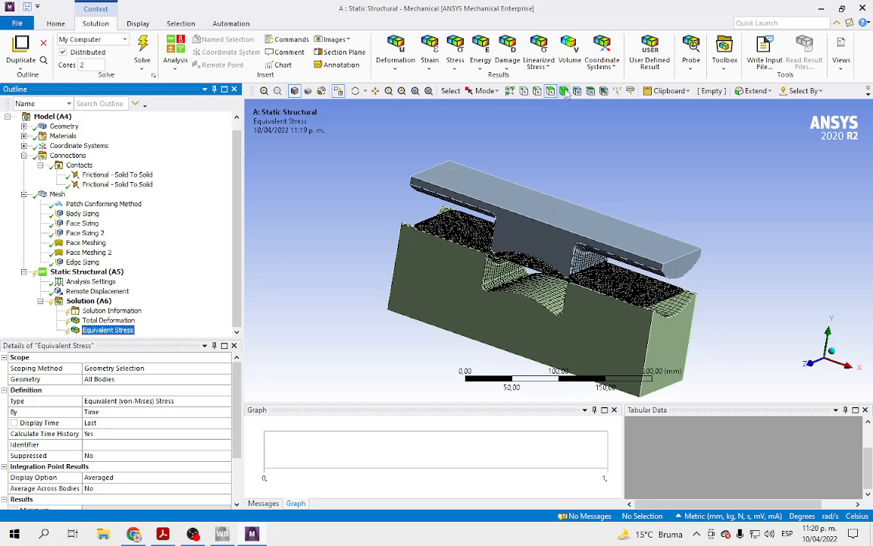
left_click(610, 282)
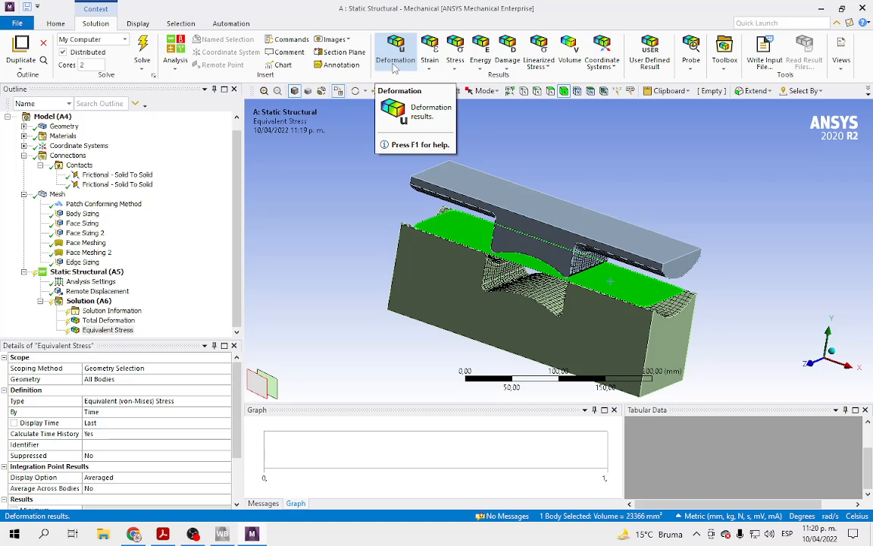
left_click(394, 68)
left_click(395, 79)
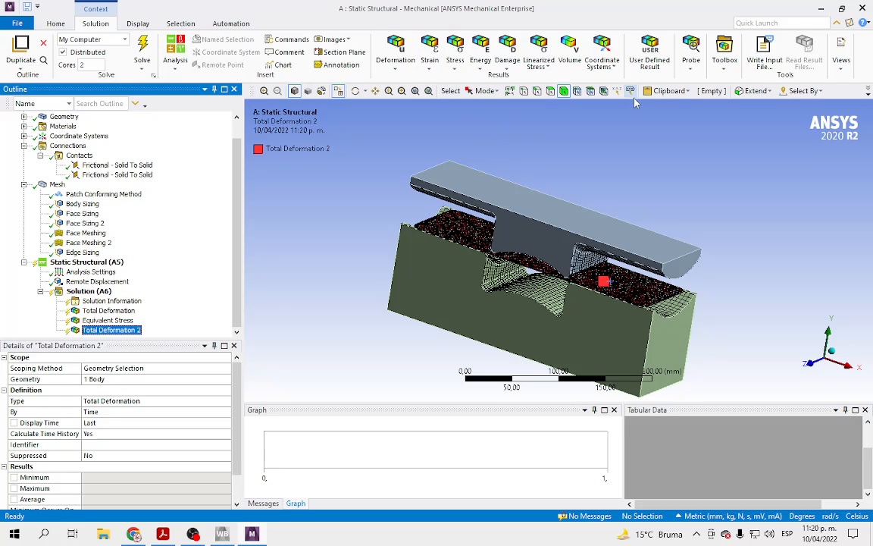
left_click(545, 261)
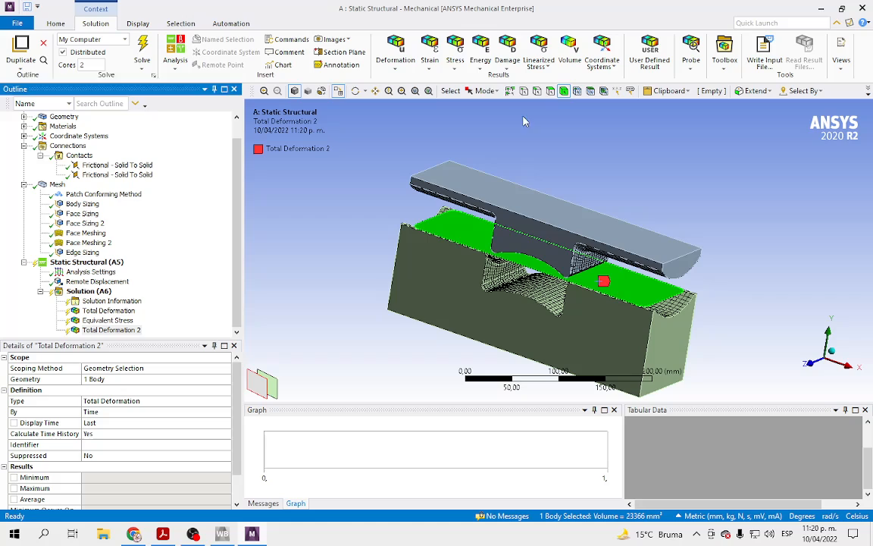
left_click(455, 64)
left_click(455, 82)
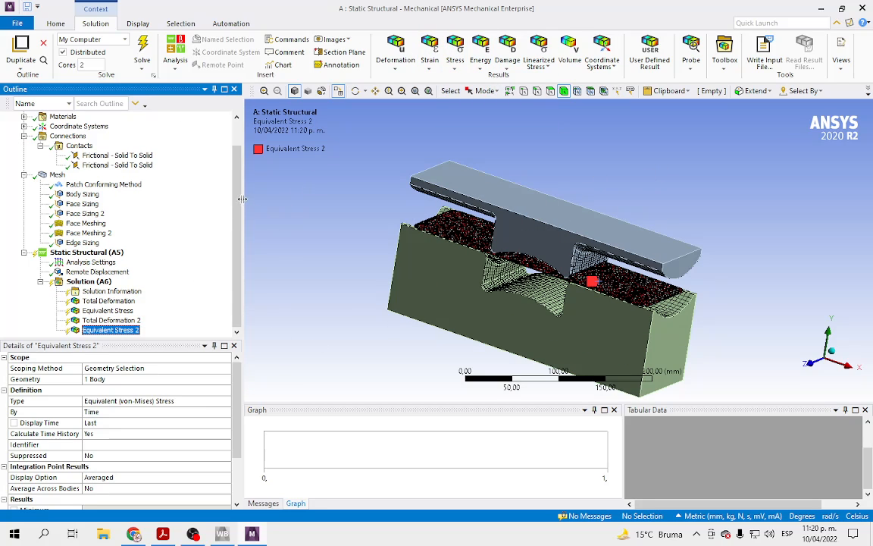
Solve the static structural simulation with the defined supports and requested results
scroll(235, 176, "up", 1)
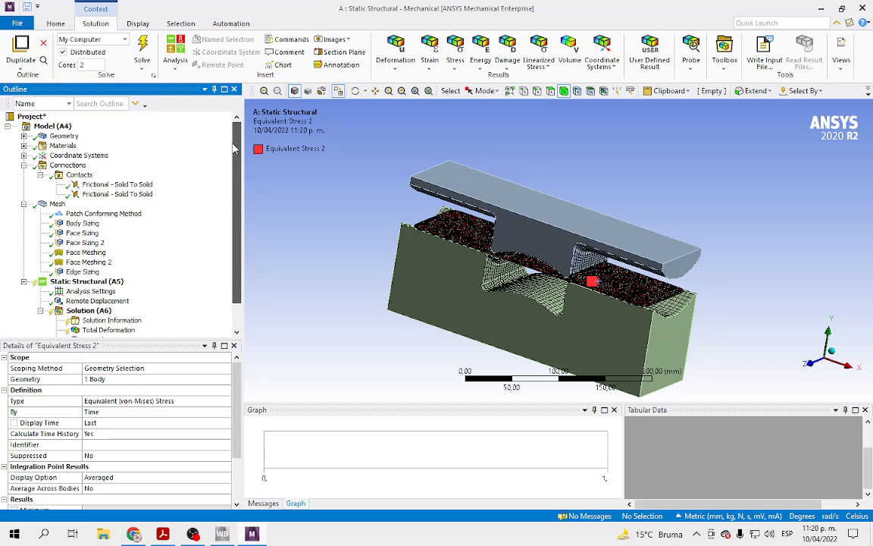
left_click_drag(233, 144, 236, 277)
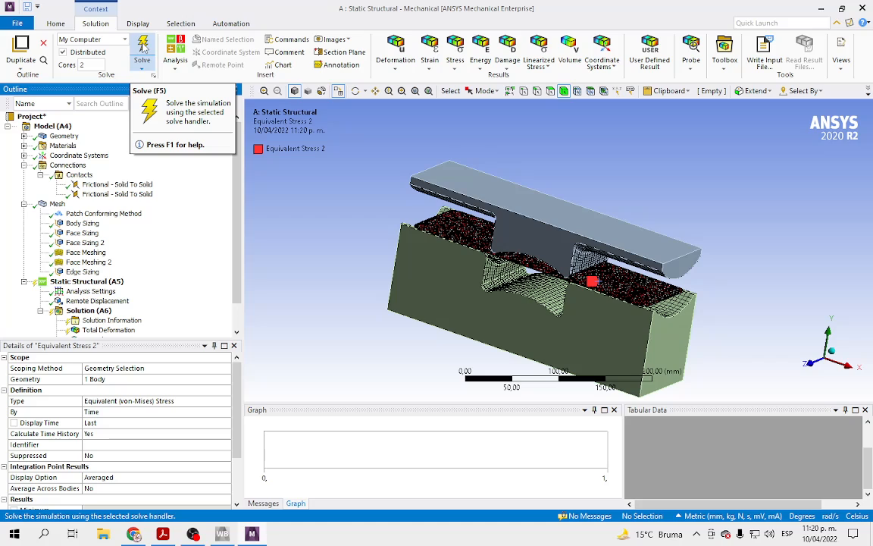
left_click(142, 47)
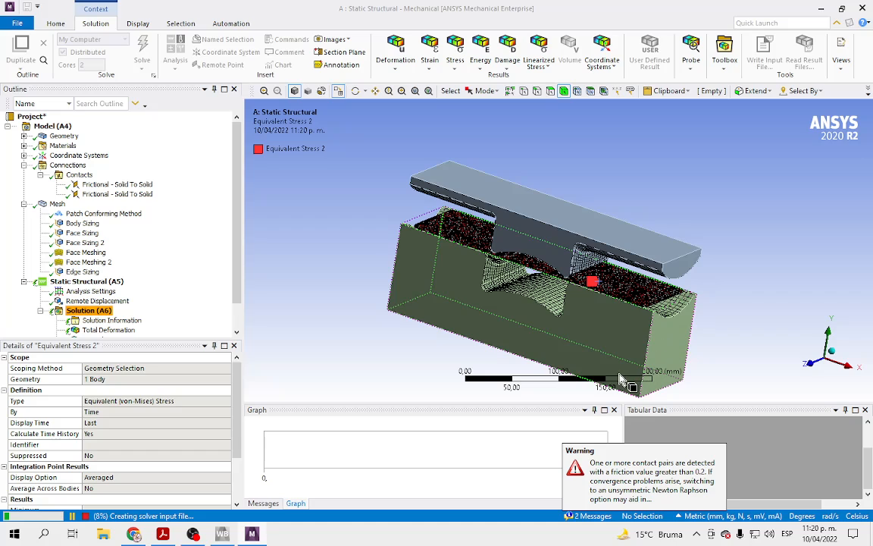
Open the Solution Information during the solve and switch its Solution Output from Solver Output to another display option
scroll(634, 221, "up", 2)
scroll(631, 221, "down", 2)
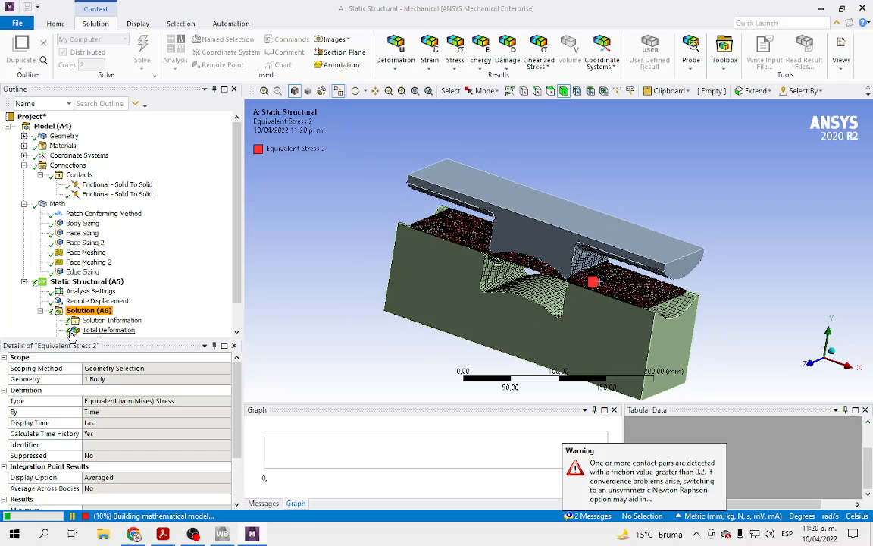
scroll(99, 304, "down", 1)
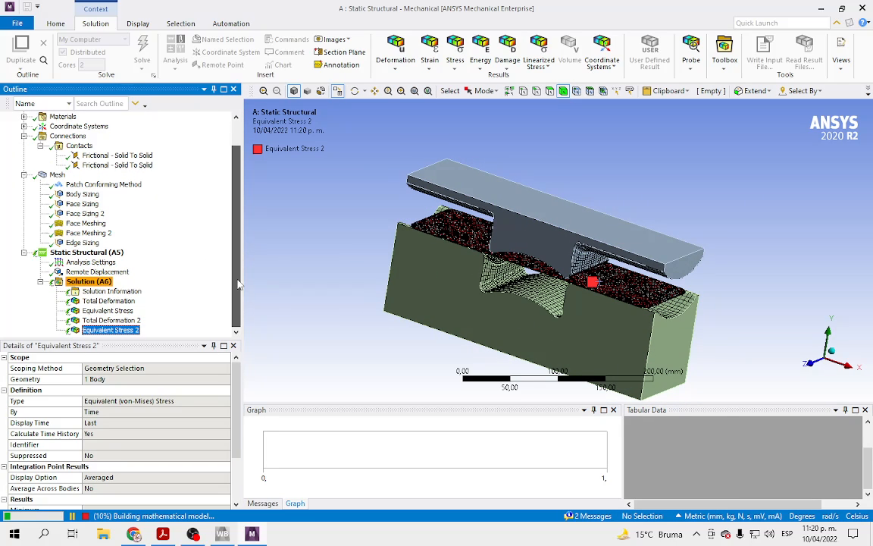
left_click(111, 292)
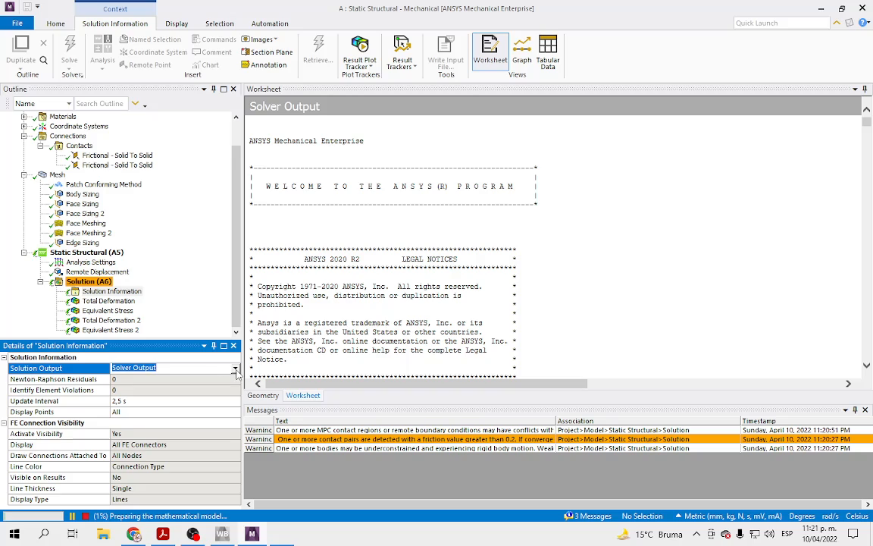
left_click(236, 369)
left_click(141, 386)
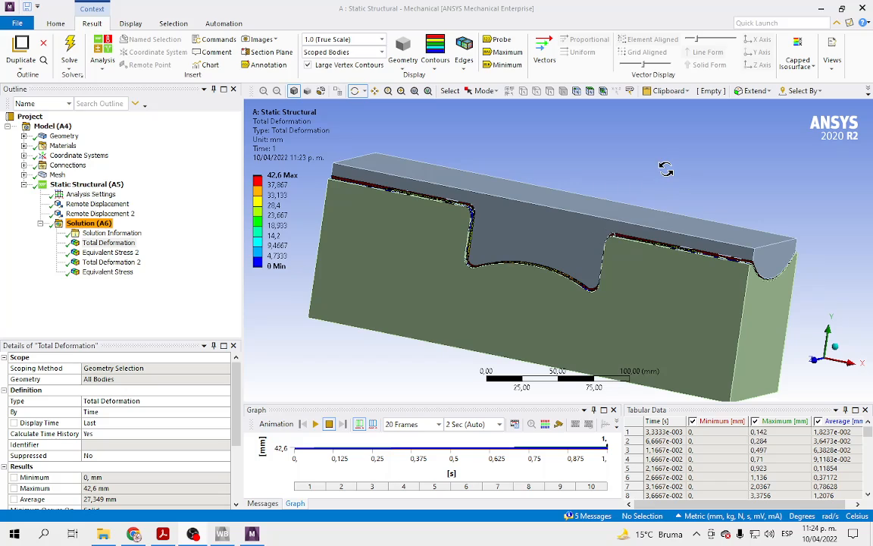
Inspect the all-bodies Total Deformation result on the closed punch and die, and bring up the Equivalent Stress 2 result
left_click_drag(665, 169, 628, 197)
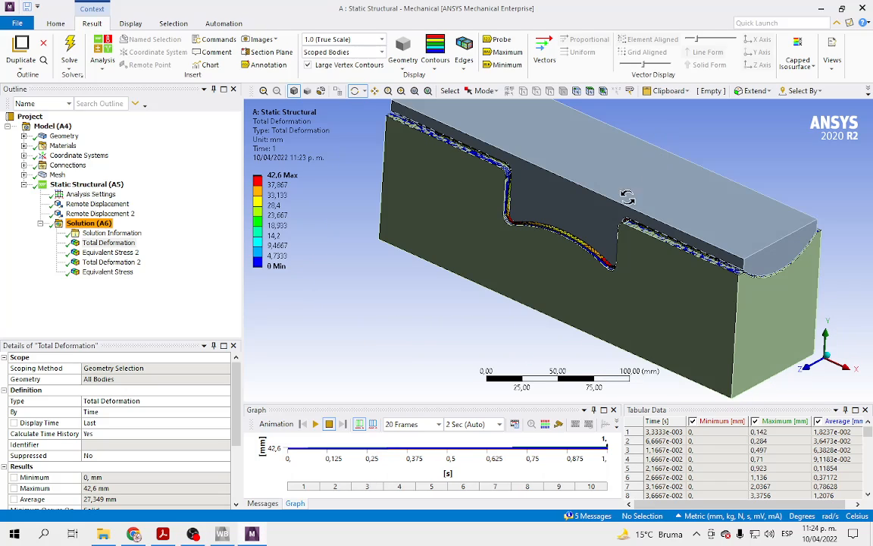
left_click_drag(689, 142, 710, 127)
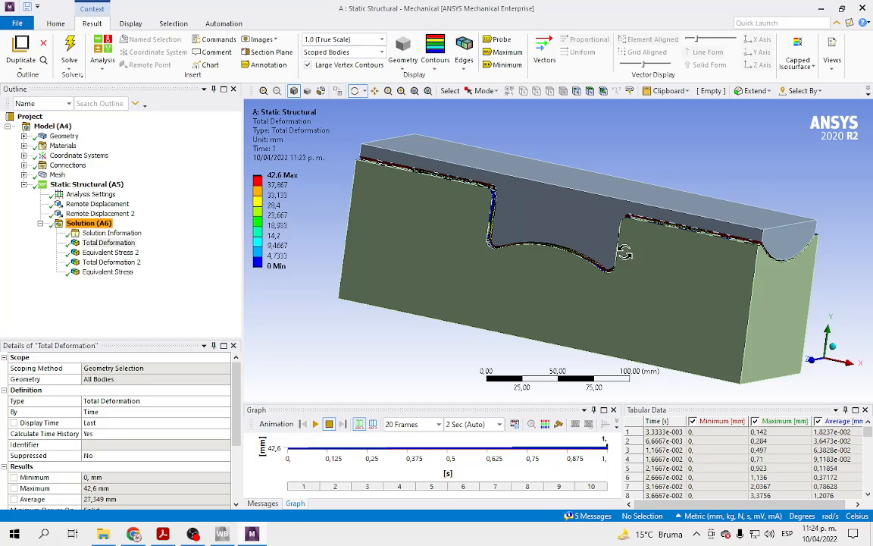
left_click(108, 253)
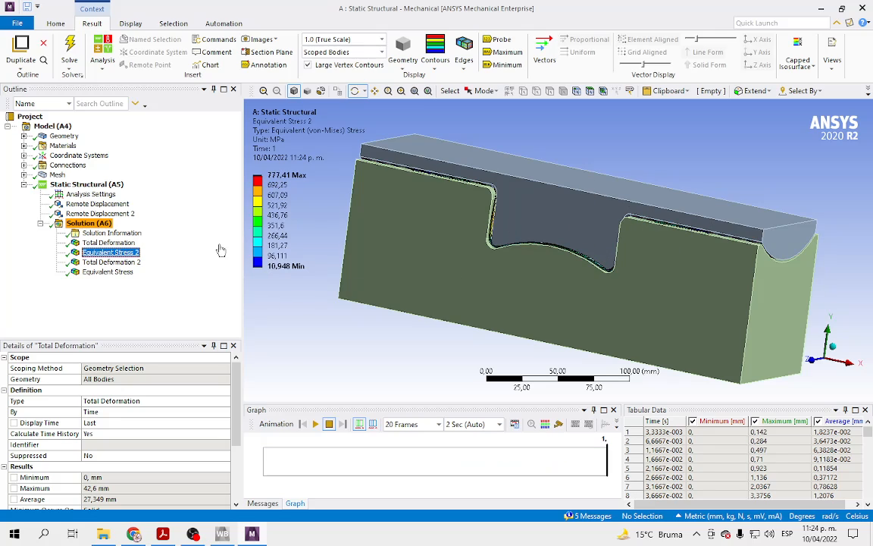
Display the Total Deformation 2 result and examine the deformation contours across the formed sheet up close
left_click(110, 263)
left_click_drag(623, 164, 754, 144)
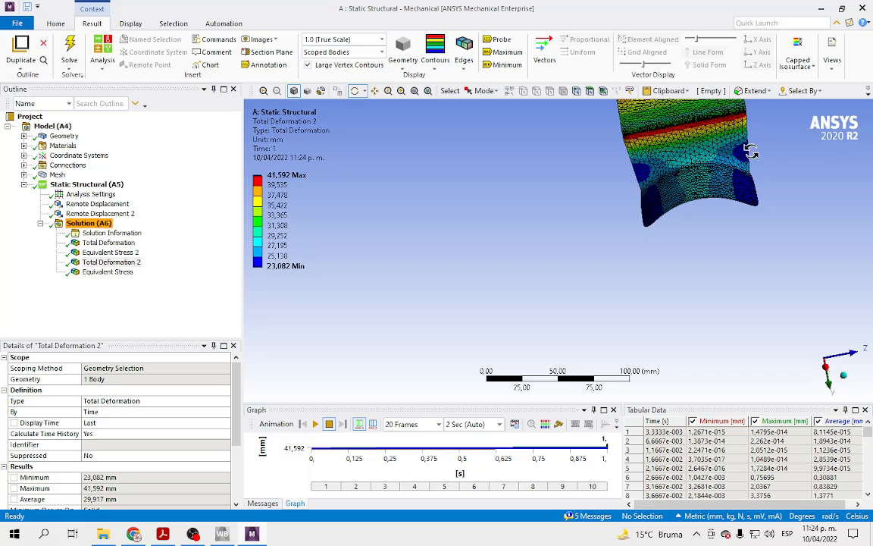
middle_click_drag(751, 167, 642, 261, "shift")
middle_click_drag(688, 210, 640, 227, "ctrl")
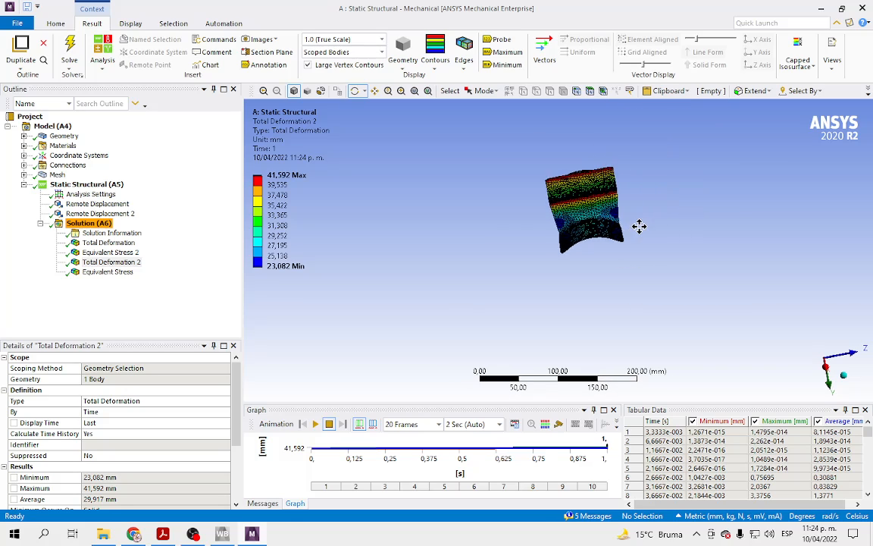
left_click_drag(640, 226, 462, 307)
right_click_drag(512, 148, 681, 290)
left_click_drag(585, 254, 401, 144)
right_click_drag(400, 144, 614, 292)
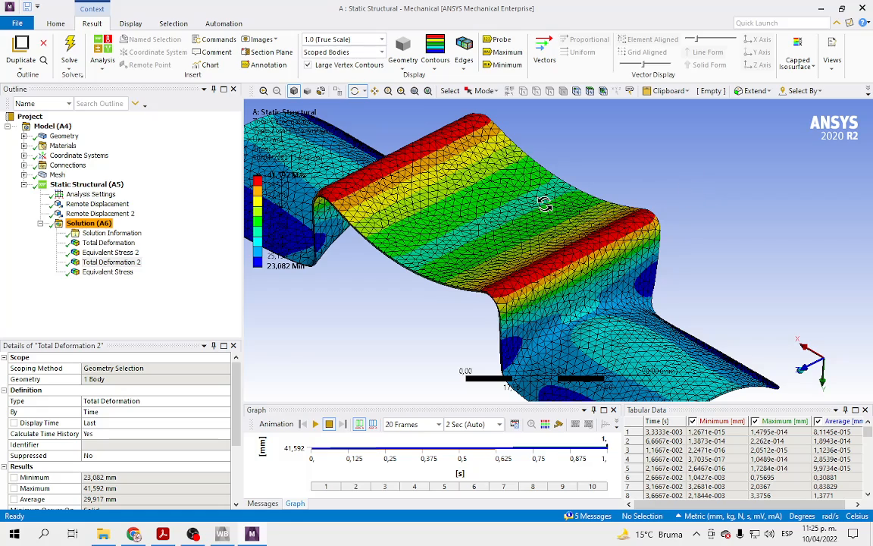
Display the Equivalent Stress result scoped to the sheet and examine the von-Mises contours along the drawn walls
left_click(112, 253)
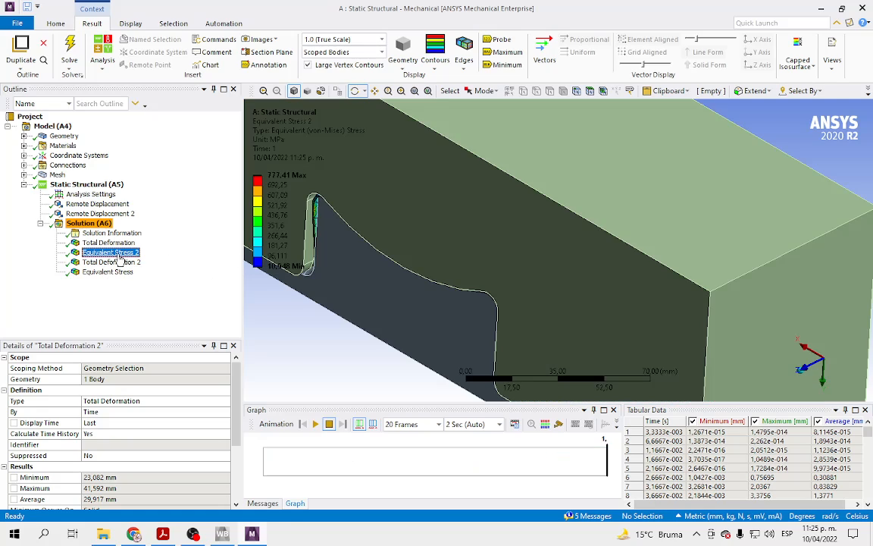
left_click(113, 274)
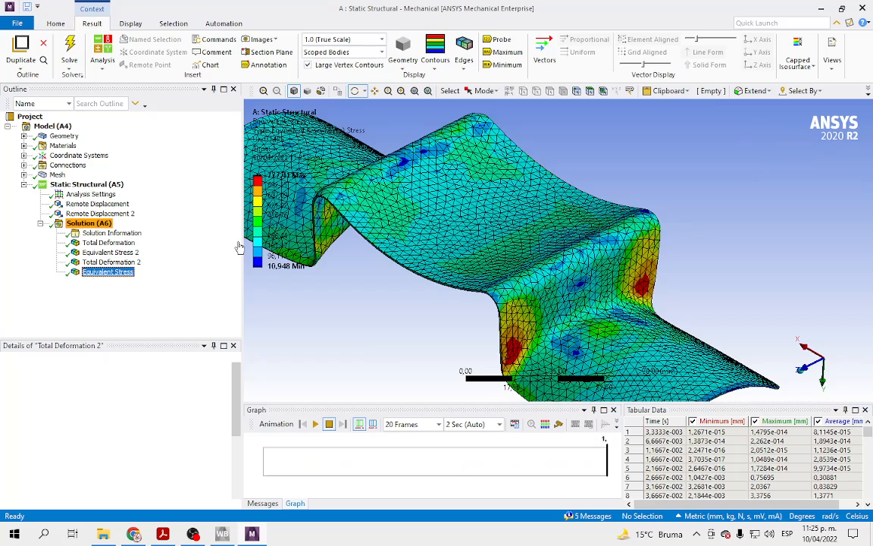
scroll(530, 198, "down", 3)
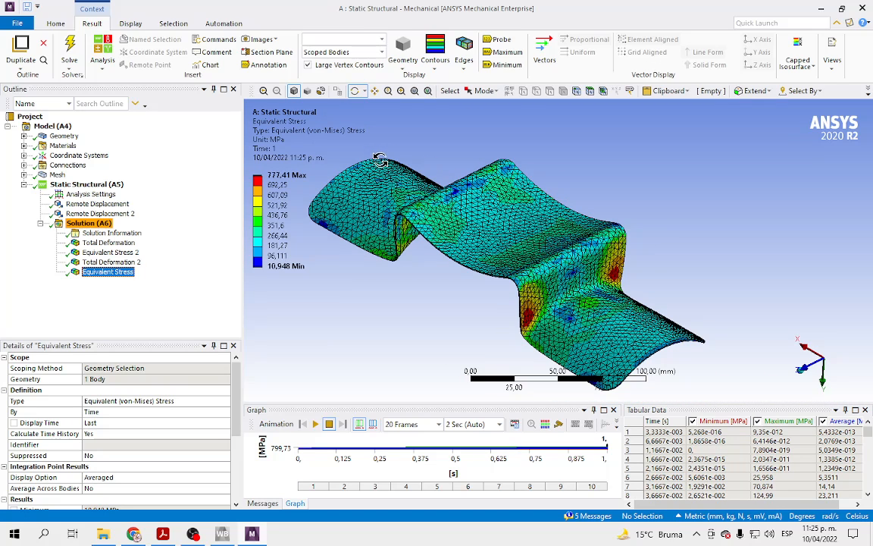
right_click_drag(379, 157, 603, 297)
scroll(384, 251, "down", 5)
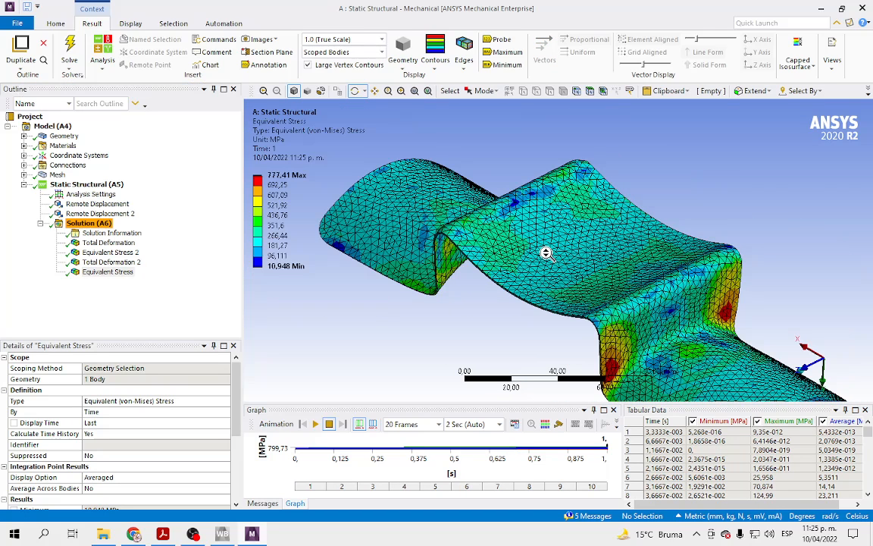
right_click_drag(377, 144, 761, 367)
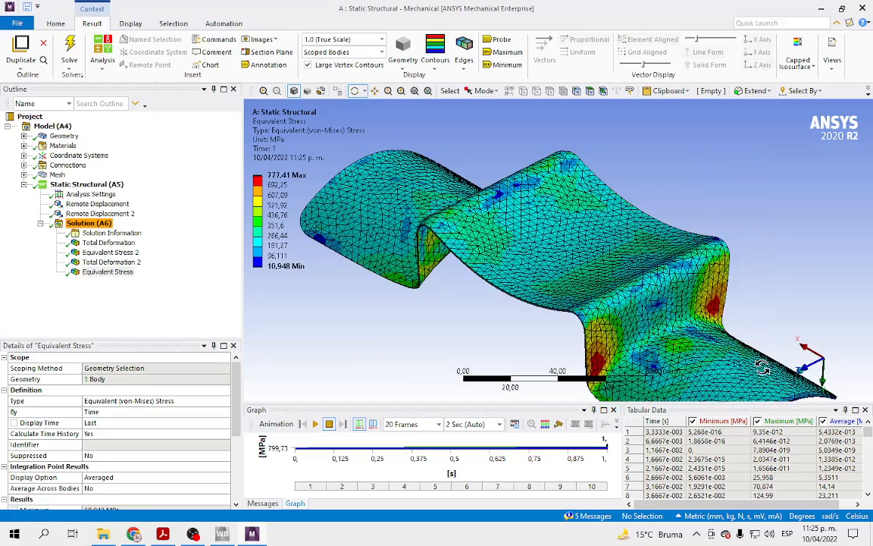
scroll(692, 311, "down", 2)
Turn on the Maximum label for the sheet's Equivalent Stress result and inspect the peak stress area up close
middle_click_drag(691, 310, 463, 317)
left_click(506, 53)
right_click_drag(462, 317, 595, 393)
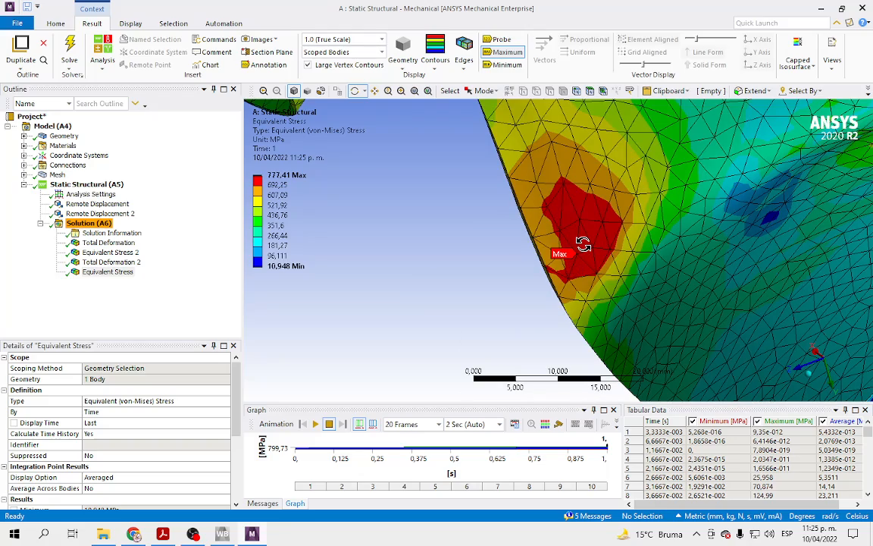
scroll(583, 243, "down", 5)
scroll(582, 243, "down", 2)
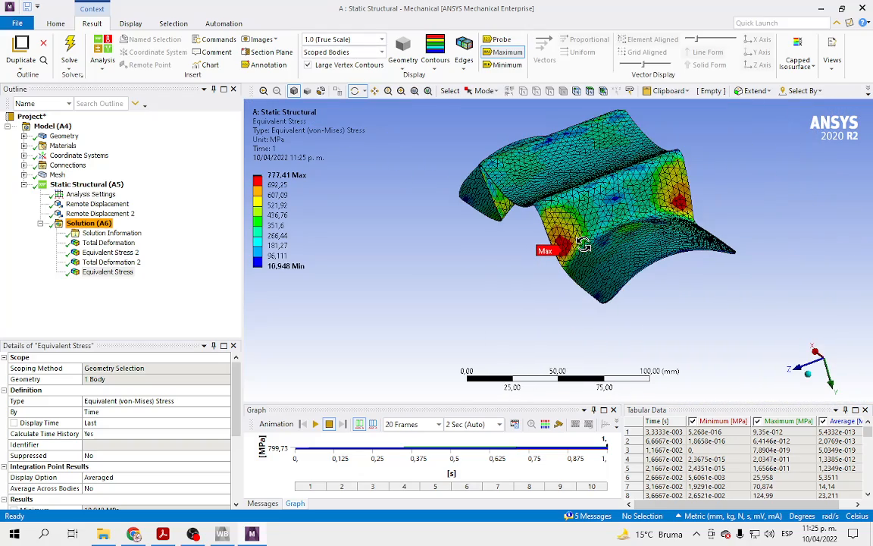
left_click_drag(702, 196, 527, 270)
mouse_move(682, 152)
left_mouse_down()
mouse_move(589, 137)
mouse_move(493, 158)
mouse_move(757, 149)
mouse_move(715, 158)
mouse_move(655, 133)
left_mouse_up()
Return to the all-bodies Total Deformation result and inspect the marked maximum on the tool assembly from several sides
left_click(106, 245)
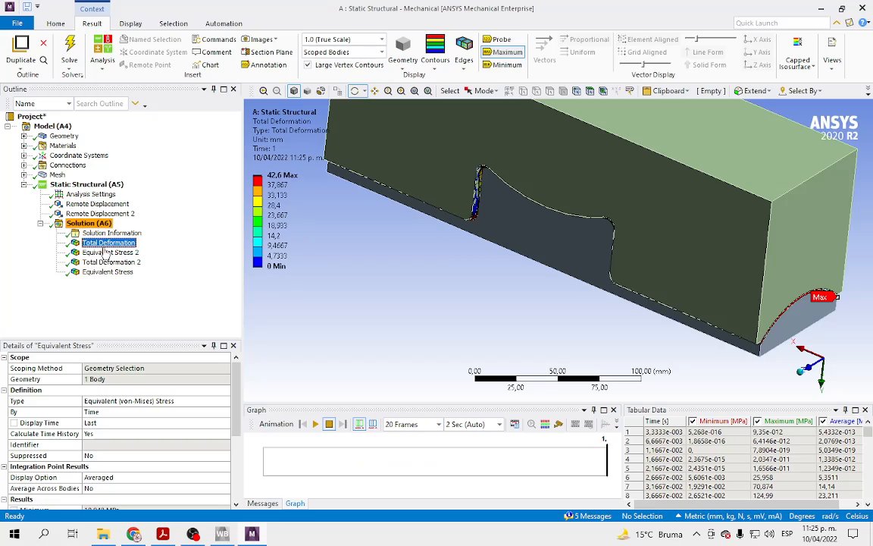
left_click_drag(527, 243, 537, 237)
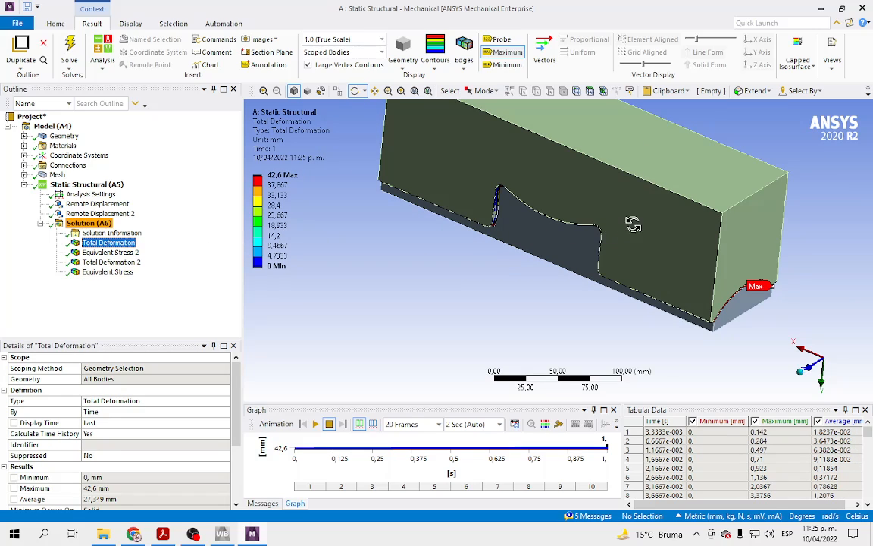
left_click_drag(750, 154, 685, 203)
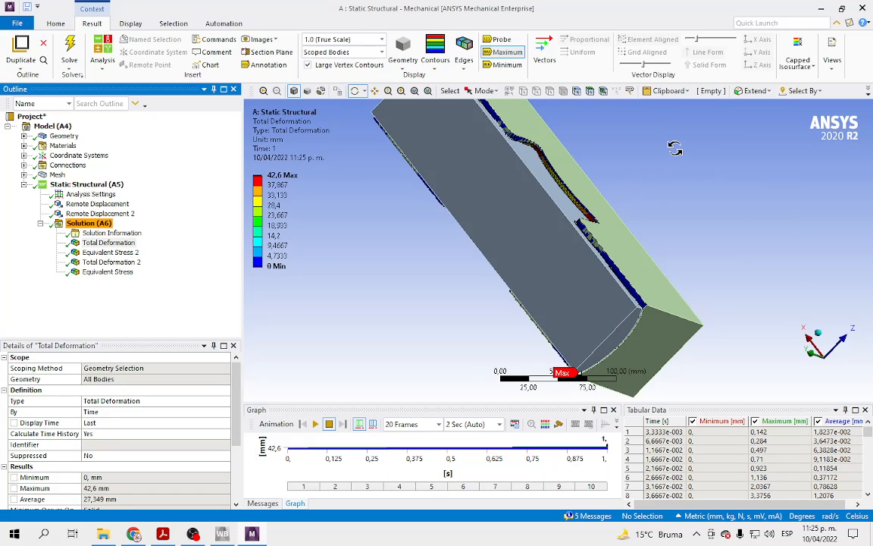
left_click_drag(675, 148, 432, 199)
Display the Equivalent Stress 2 result and view the closed punch and die from above with the maximum marked
left_click(107, 252)
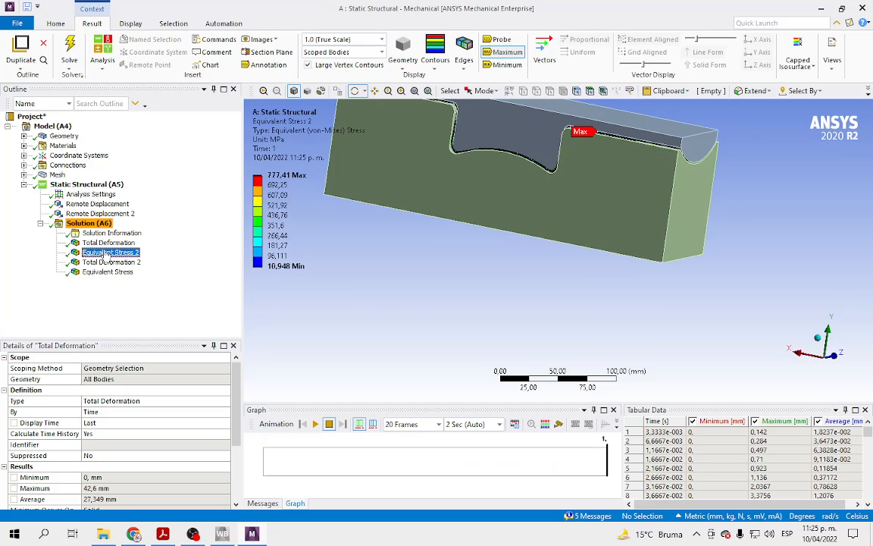
left_click_drag(701, 119, 743, 306)
left_click(110, 254)
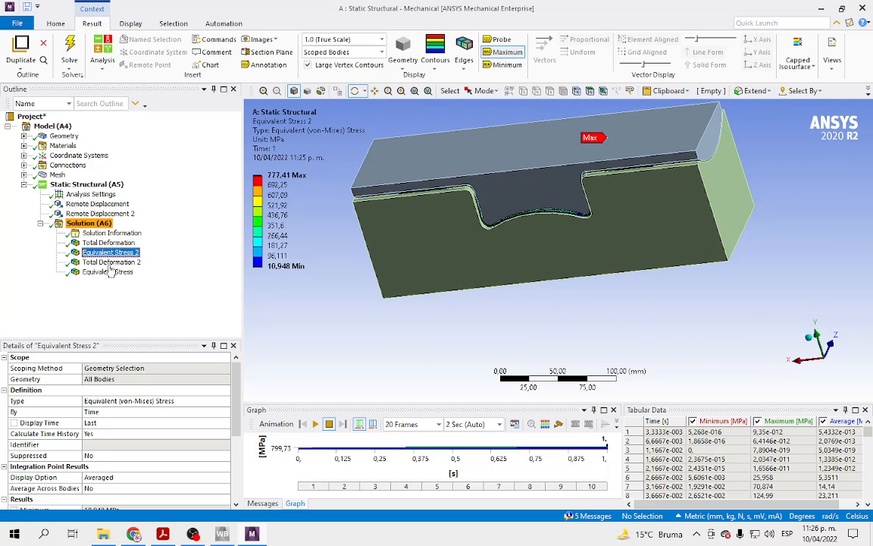
Display Total Deformation 2 again and examine the marked maximum along the lower bend of the formed sheet
left_click(110, 263)
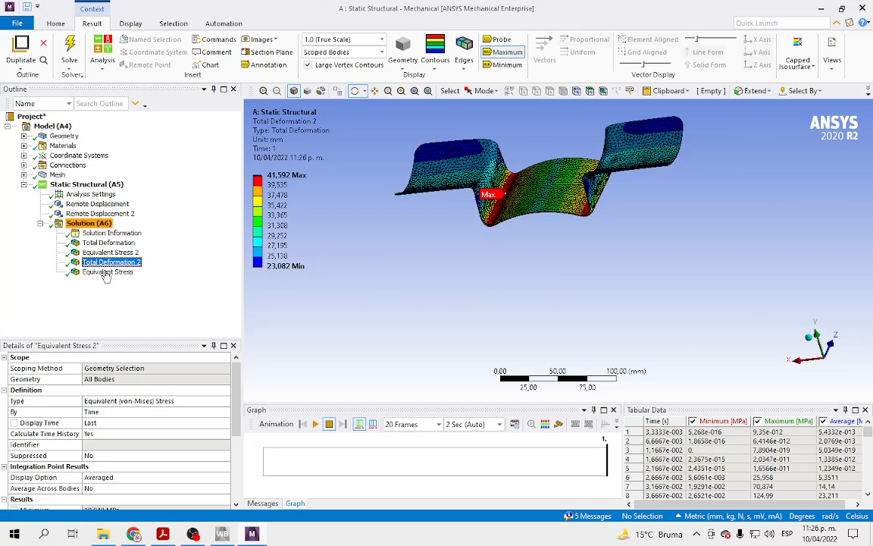
right_click_drag(420, 130, 677, 205)
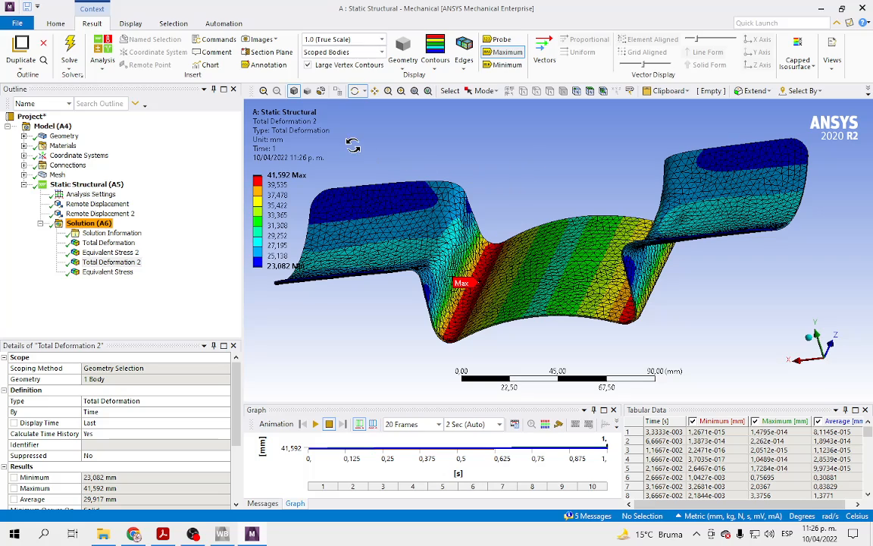
scroll(530, 172, "down", 2)
right_click_drag(326, 134, 723, 358)
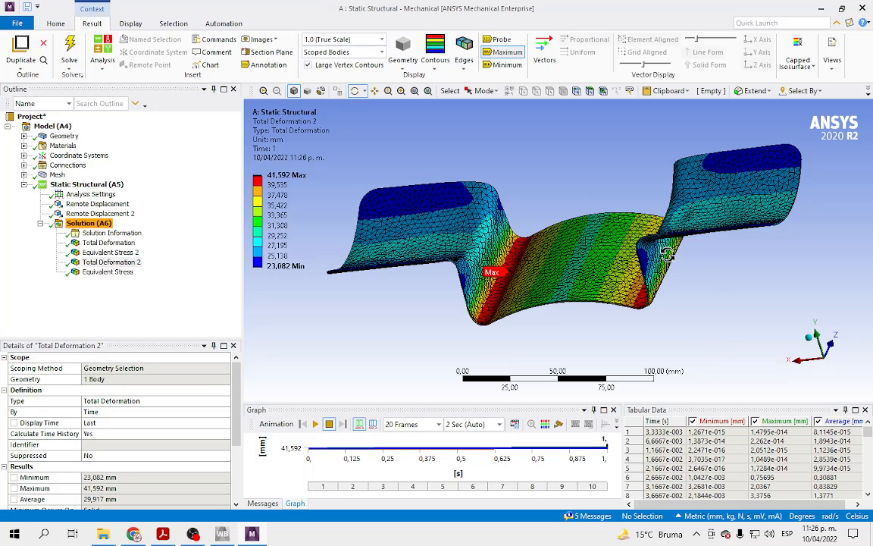
right_click_drag(329, 119, 727, 347)
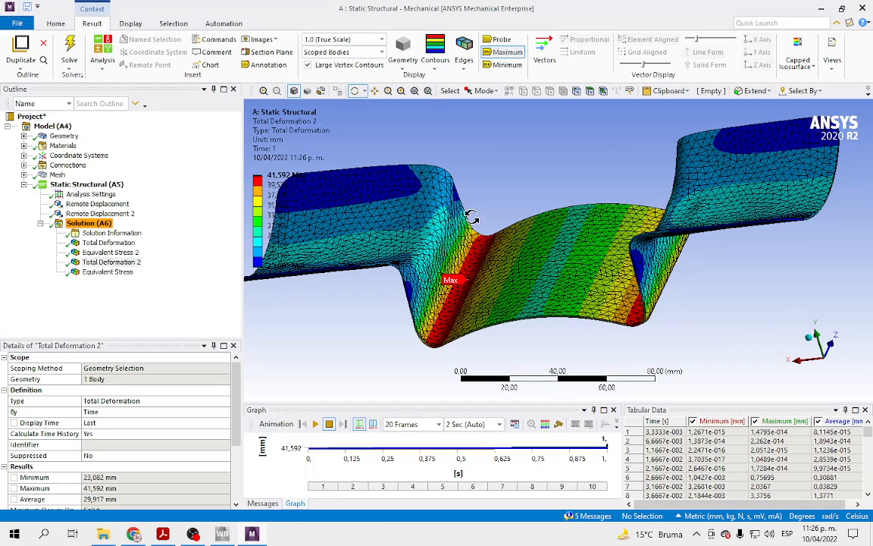